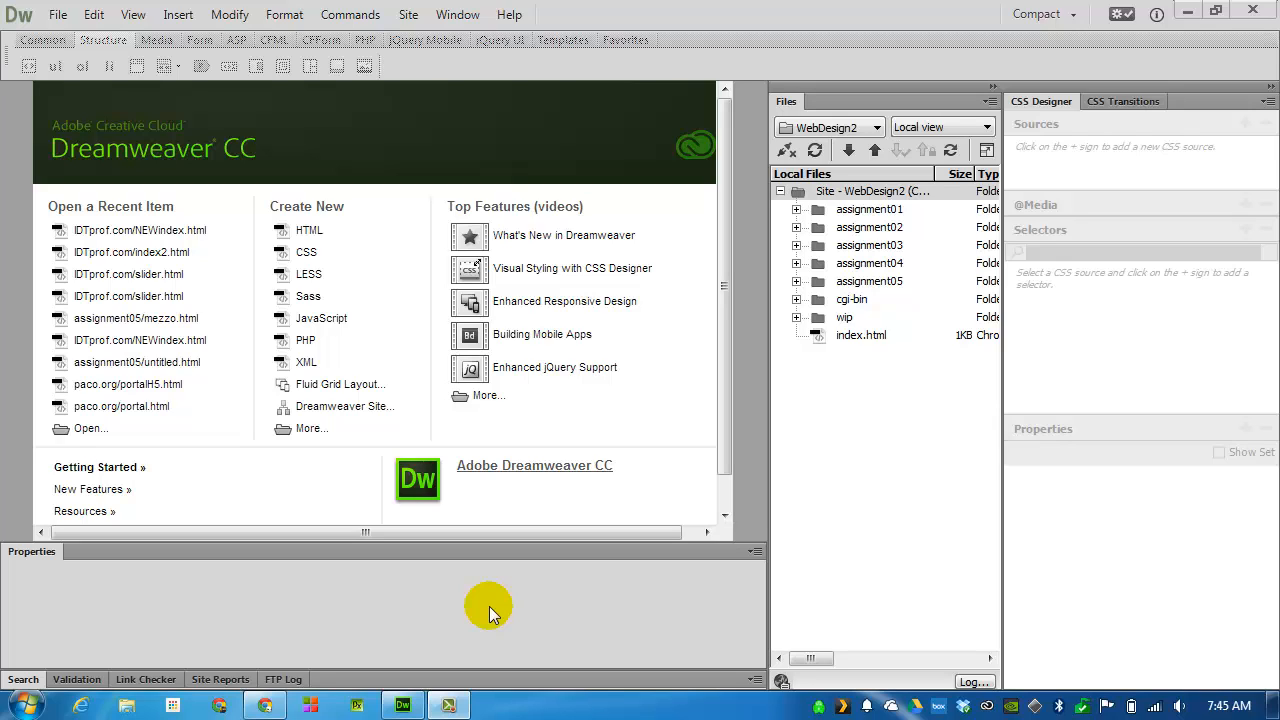
Create a new folder named assignment06 at the root of the WebDesign2 site
right_click(830, 386)
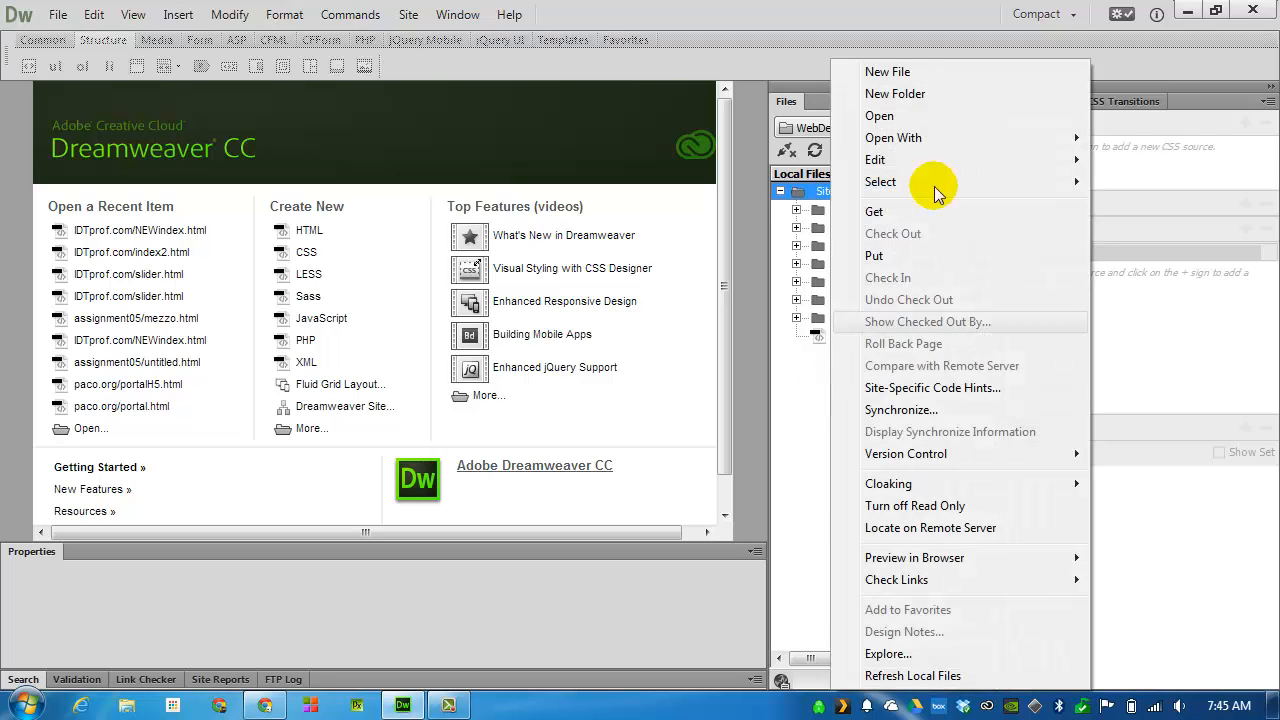
left_click(973, 93)
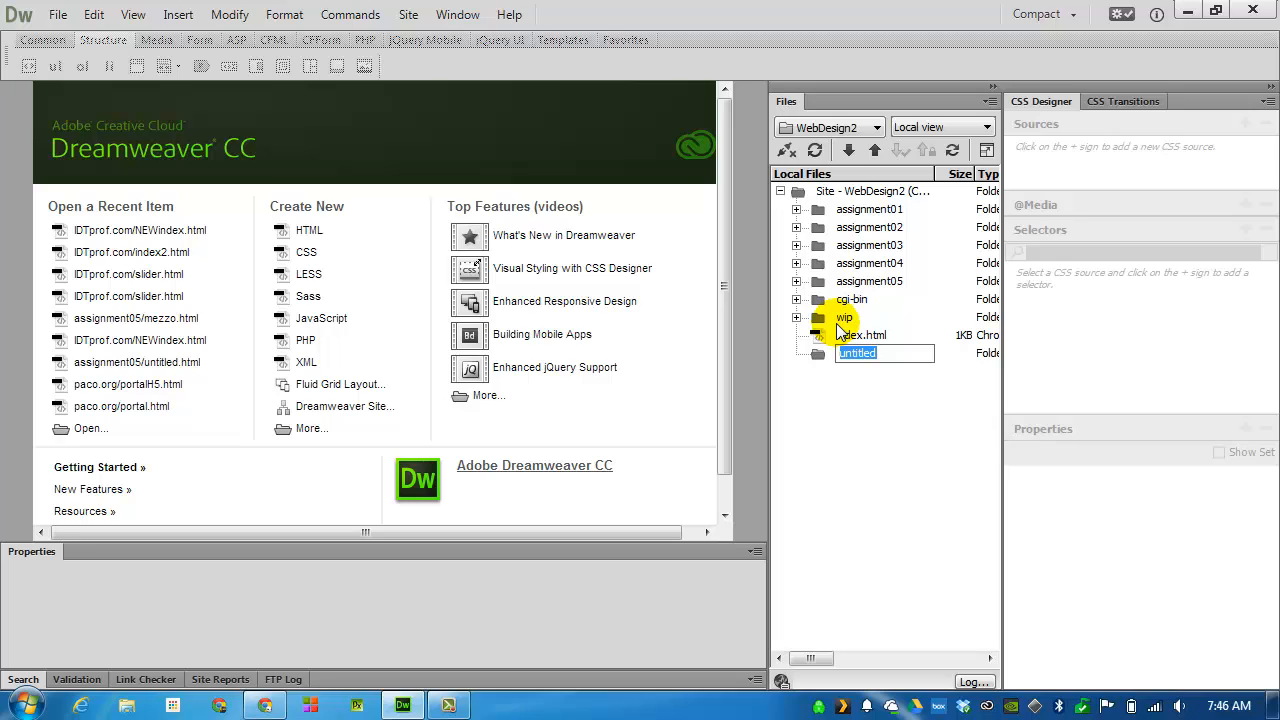
type("assignment06")
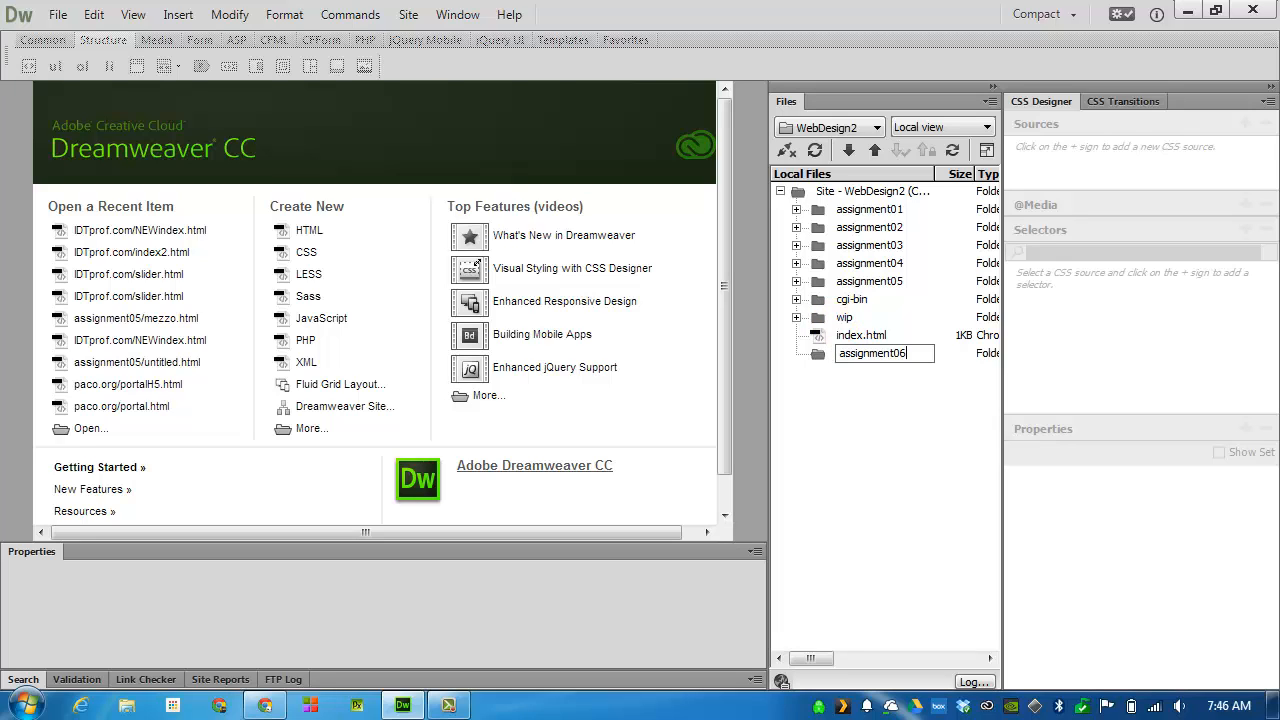
key("Return")
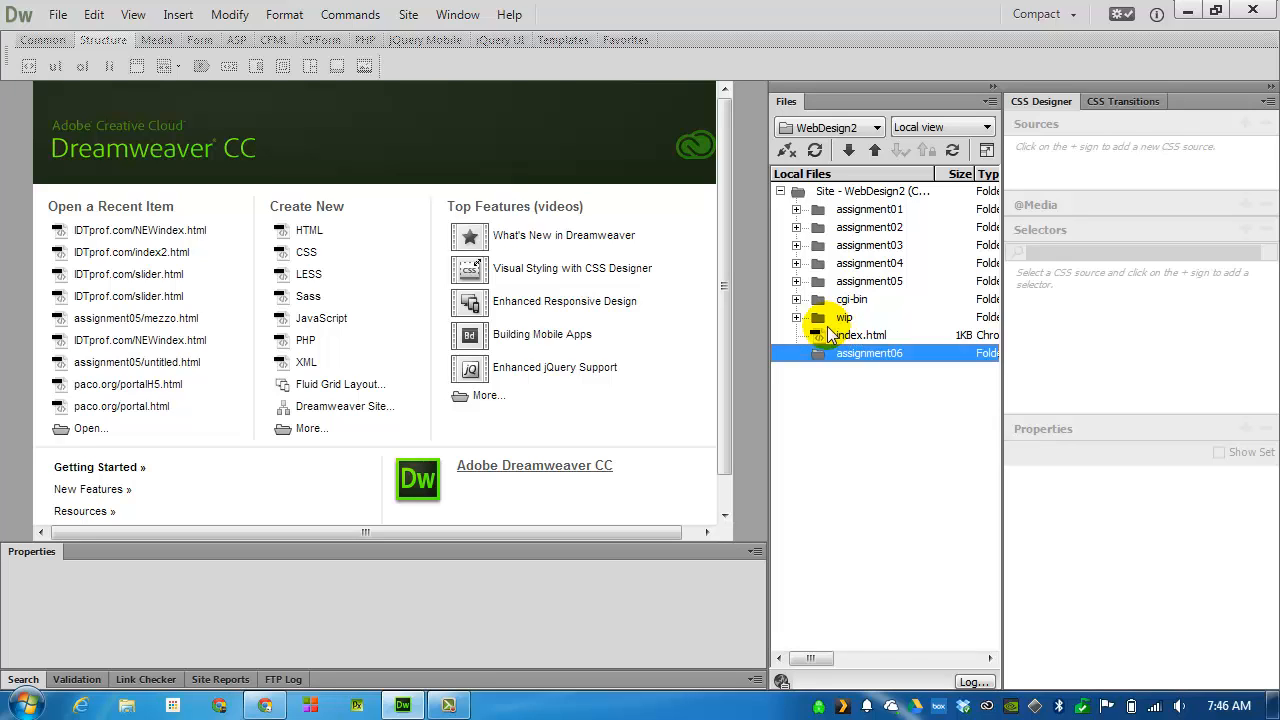
Switch to Chrome and save the linked base.html sample page as base(1).html in the OneDrive folder WebDesign2/assignment06
left_click(268, 706)
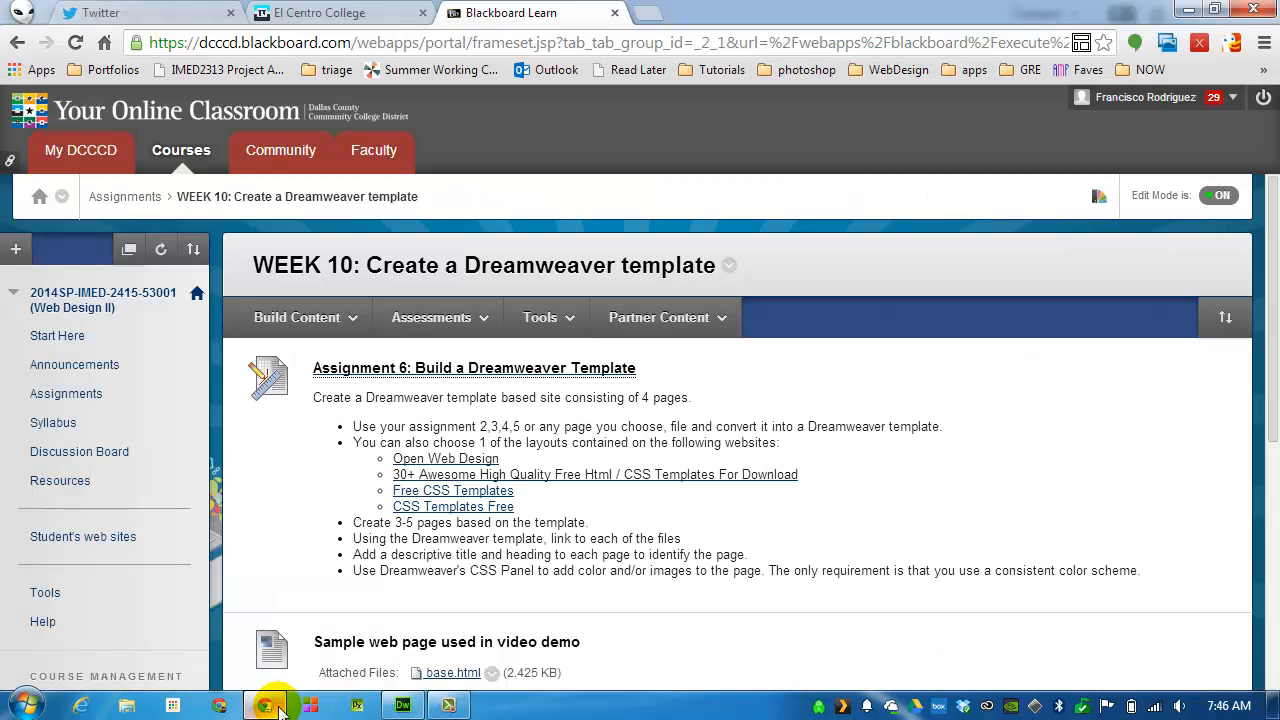
scroll(455, 560, "down", 2)
left_click(455, 573)
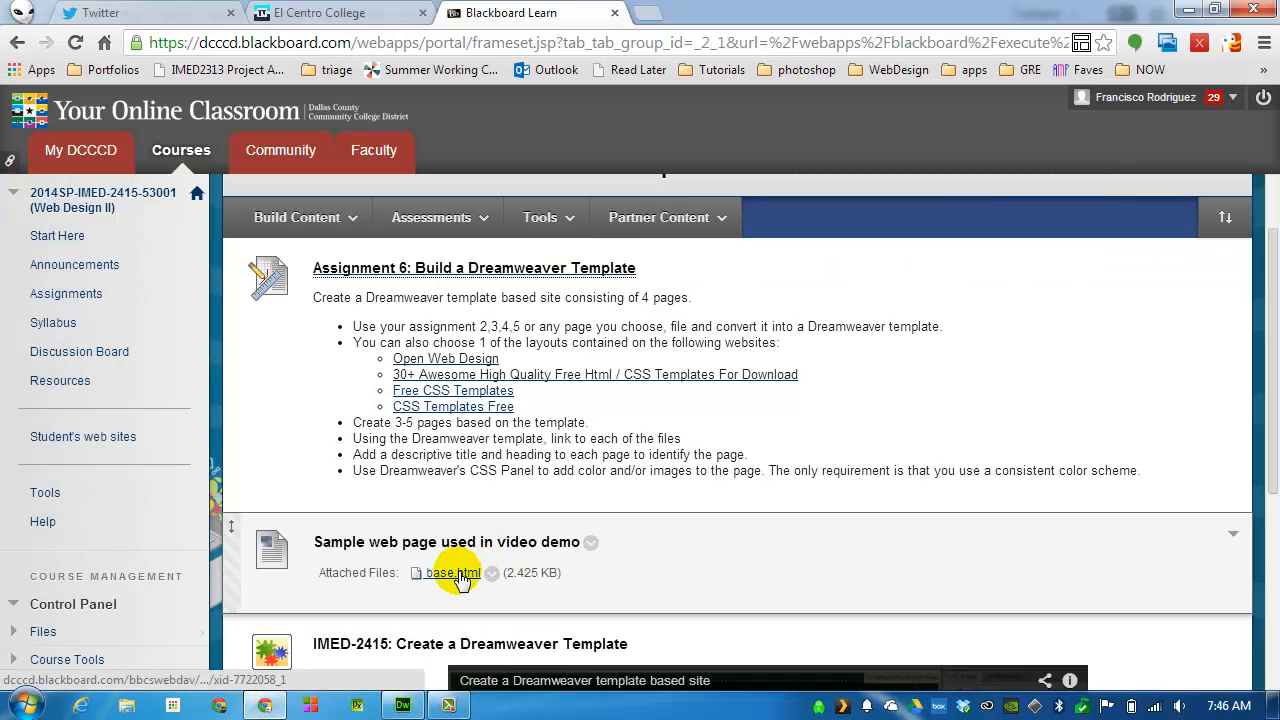
right_click(458, 578)
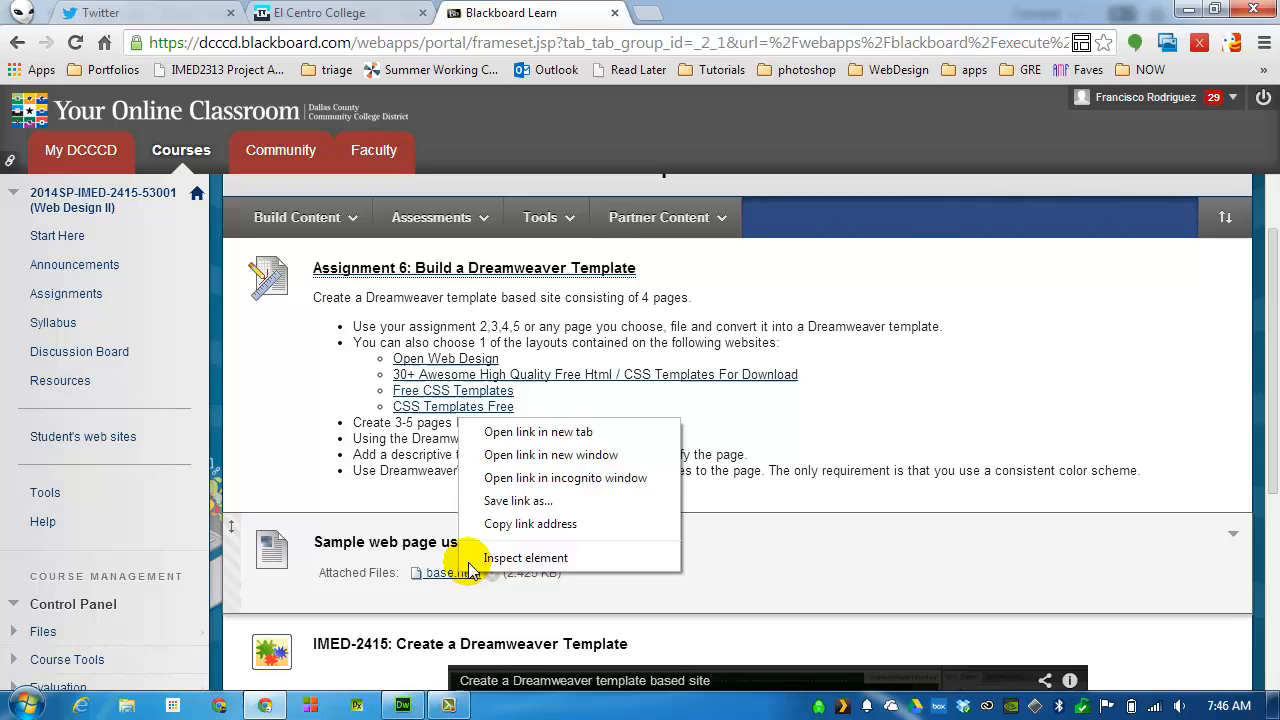
left_click(539, 504)
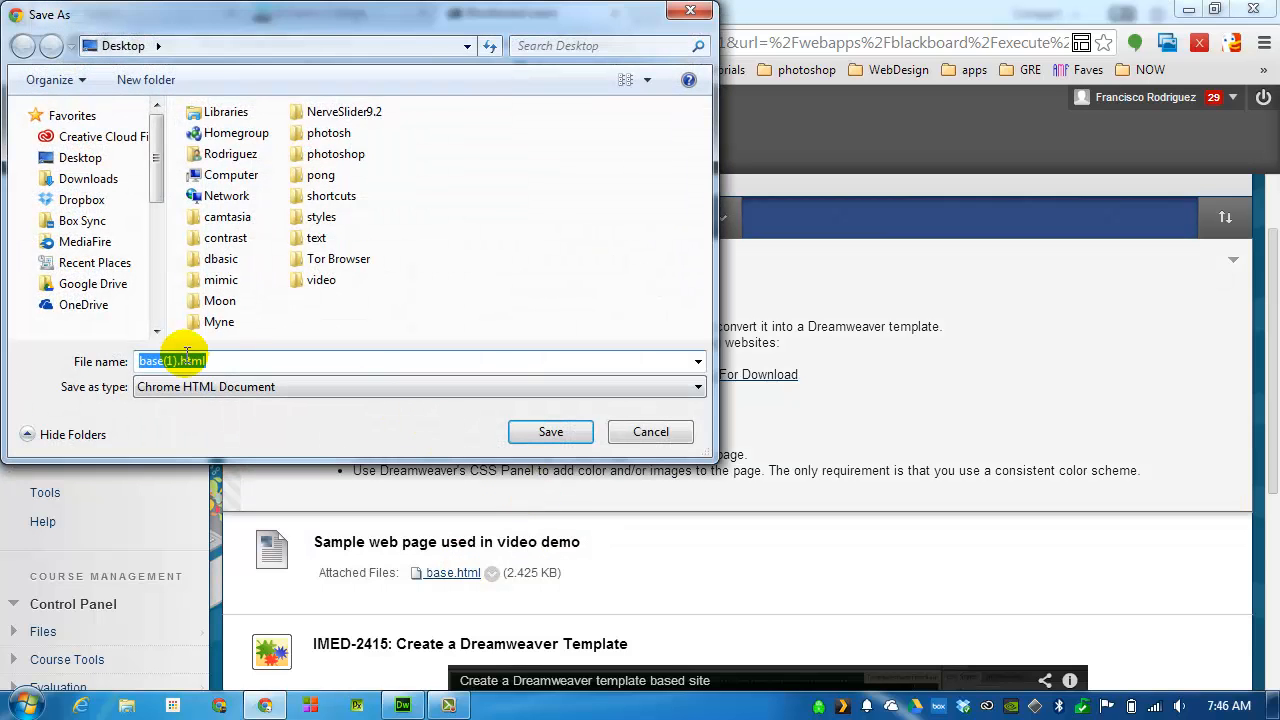
left_click(54, 308)
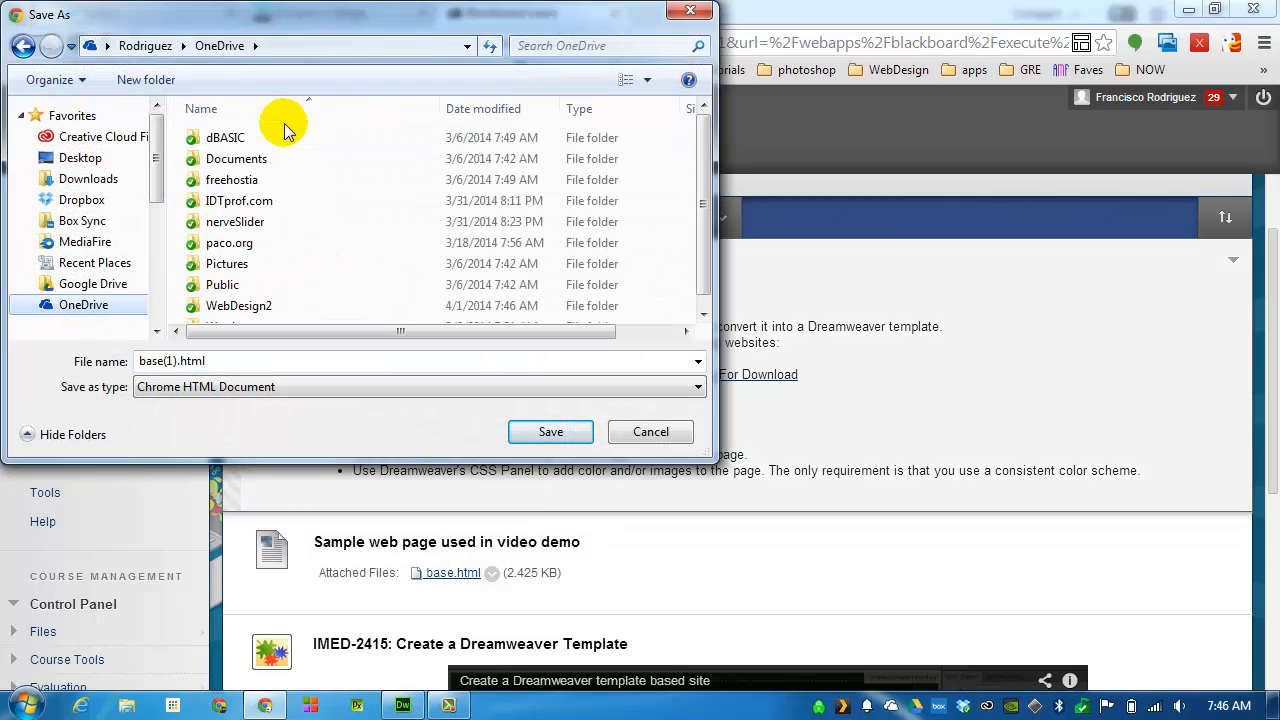
left_click(240, 310)
double_click(240, 310)
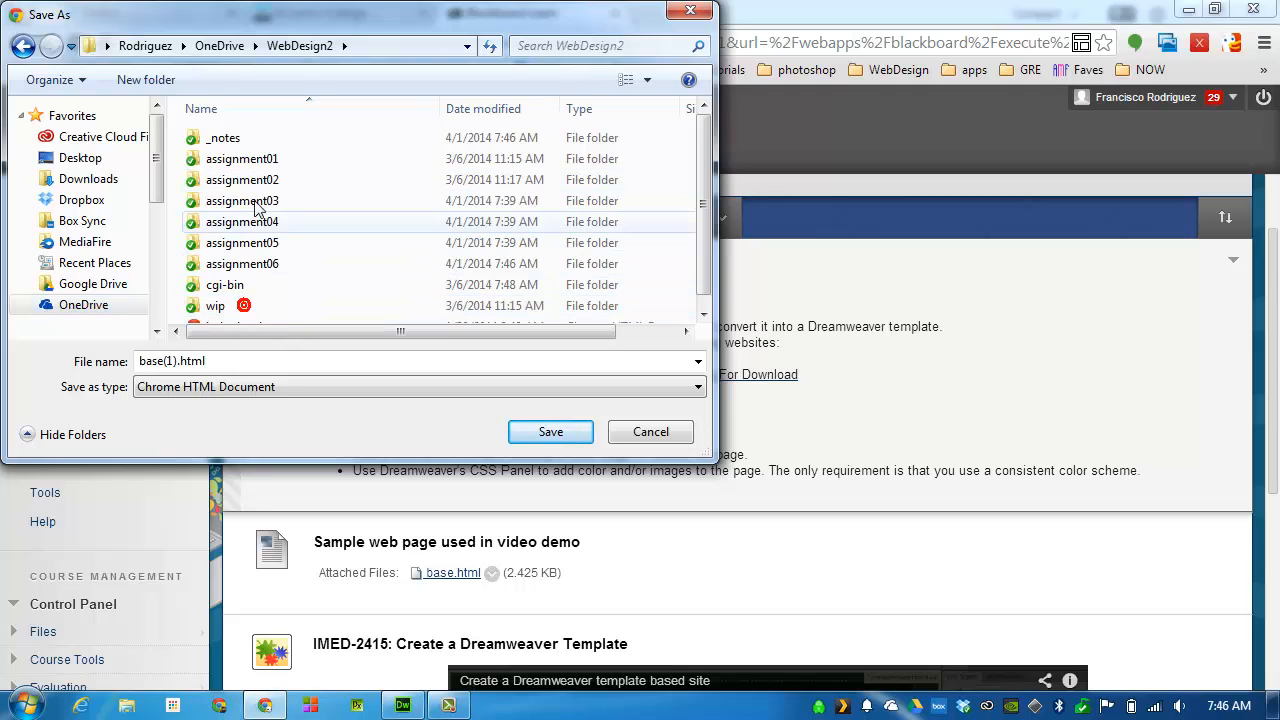
double_click(255, 266)
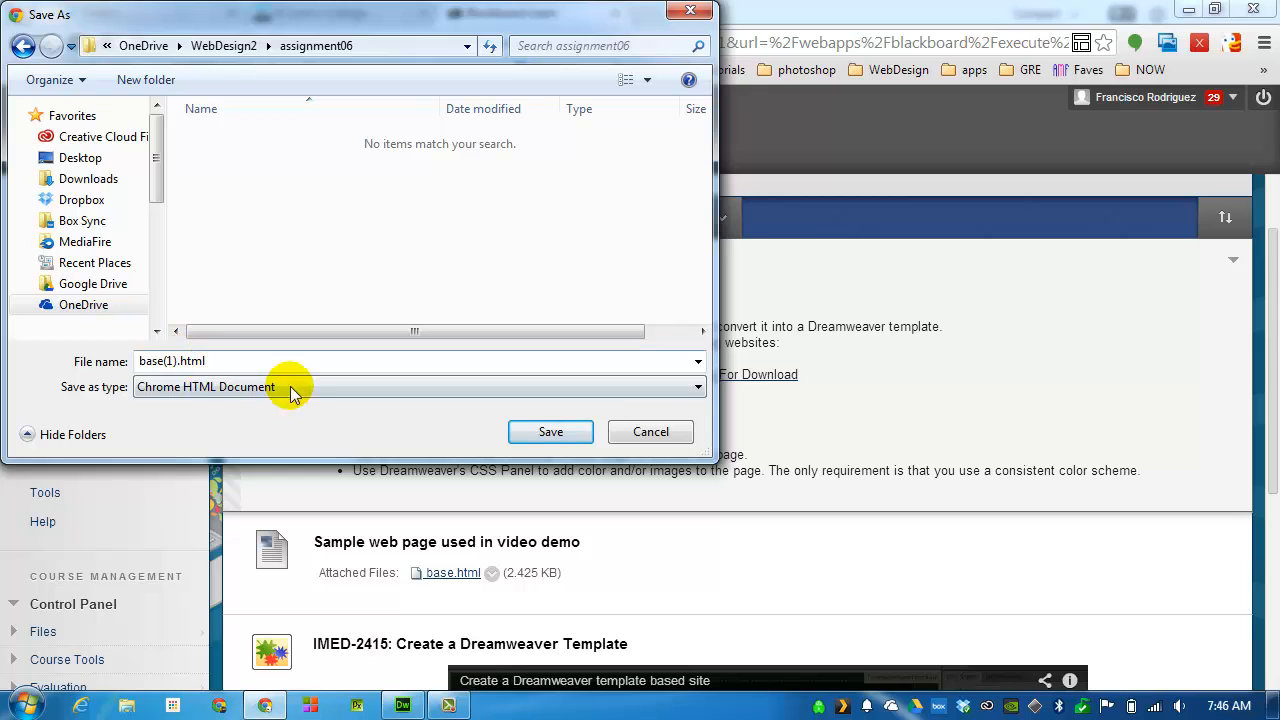
left_click(545, 431)
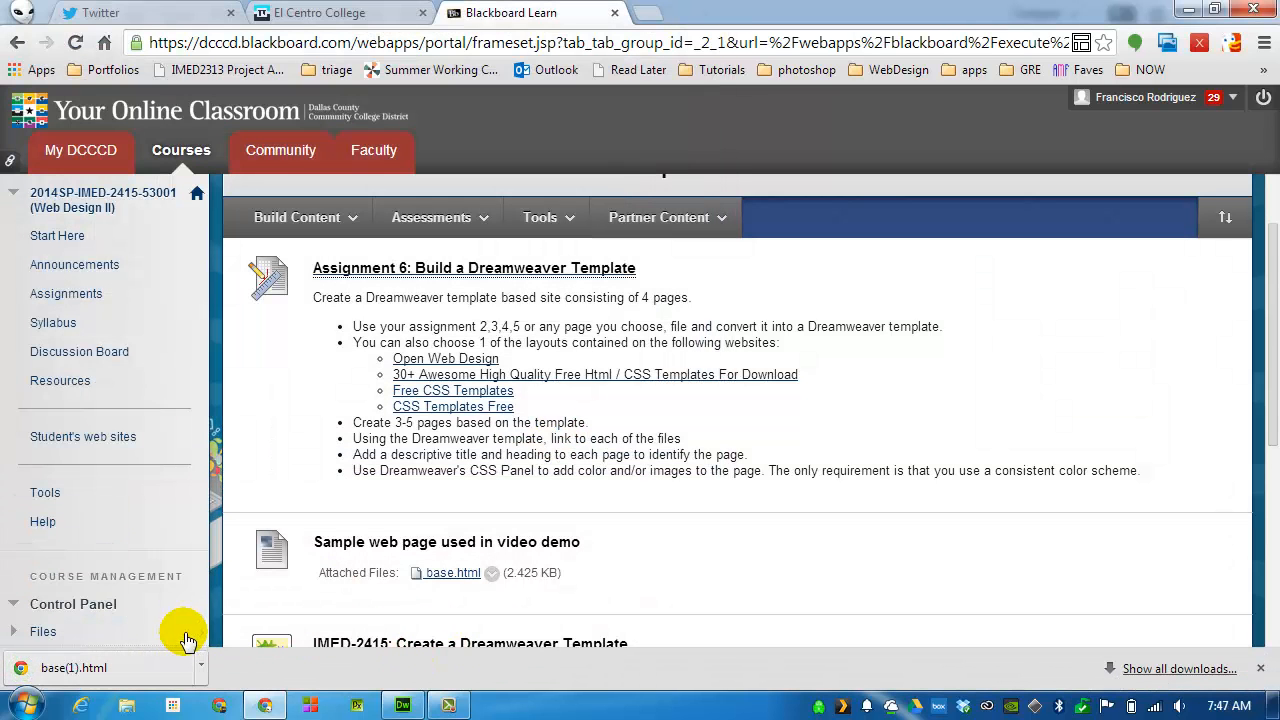
Switch to Dreamweaver, open base(1).html from assignment06 in Design view and collapse the site file list
left_click(404, 707)
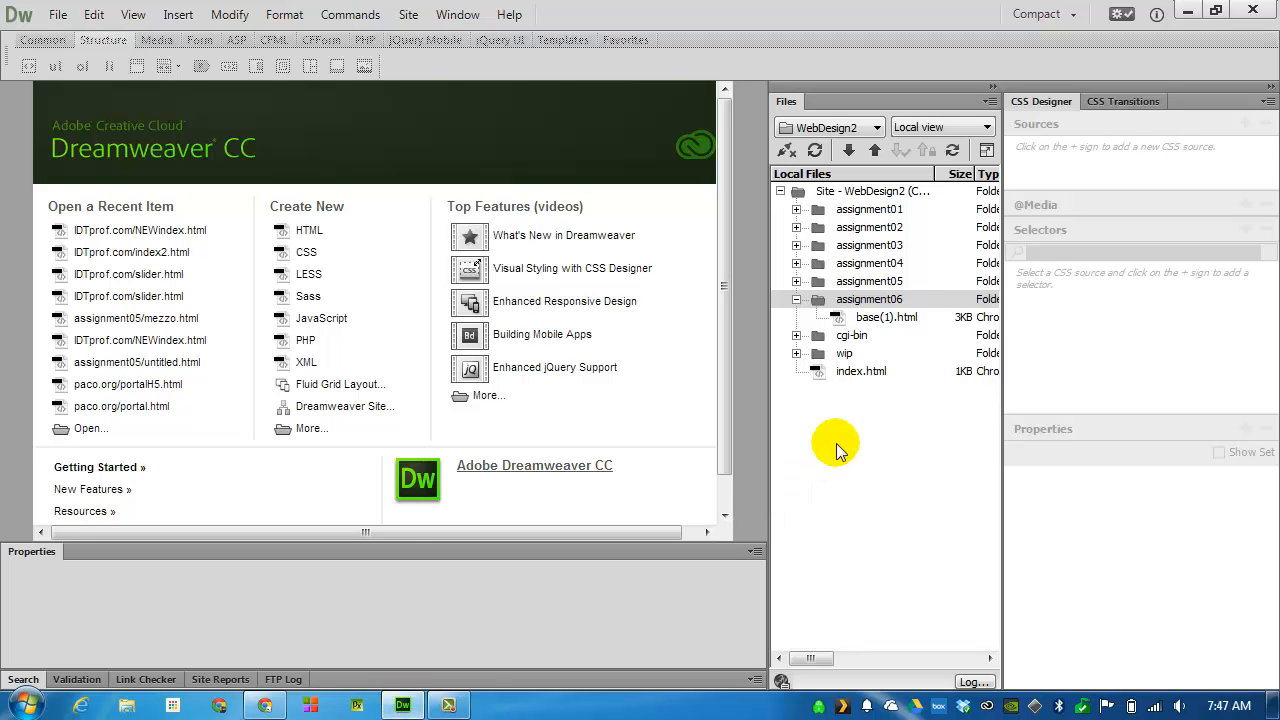
double_click(896, 317)
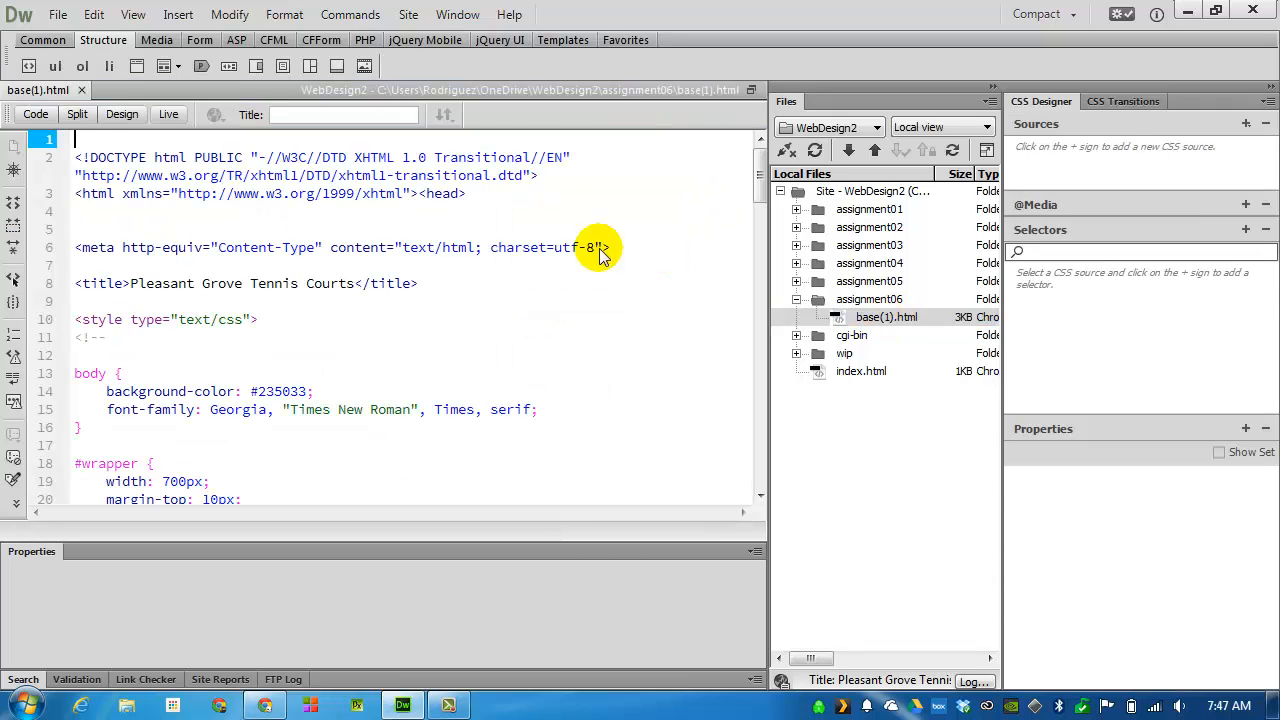
left_click(122, 115)
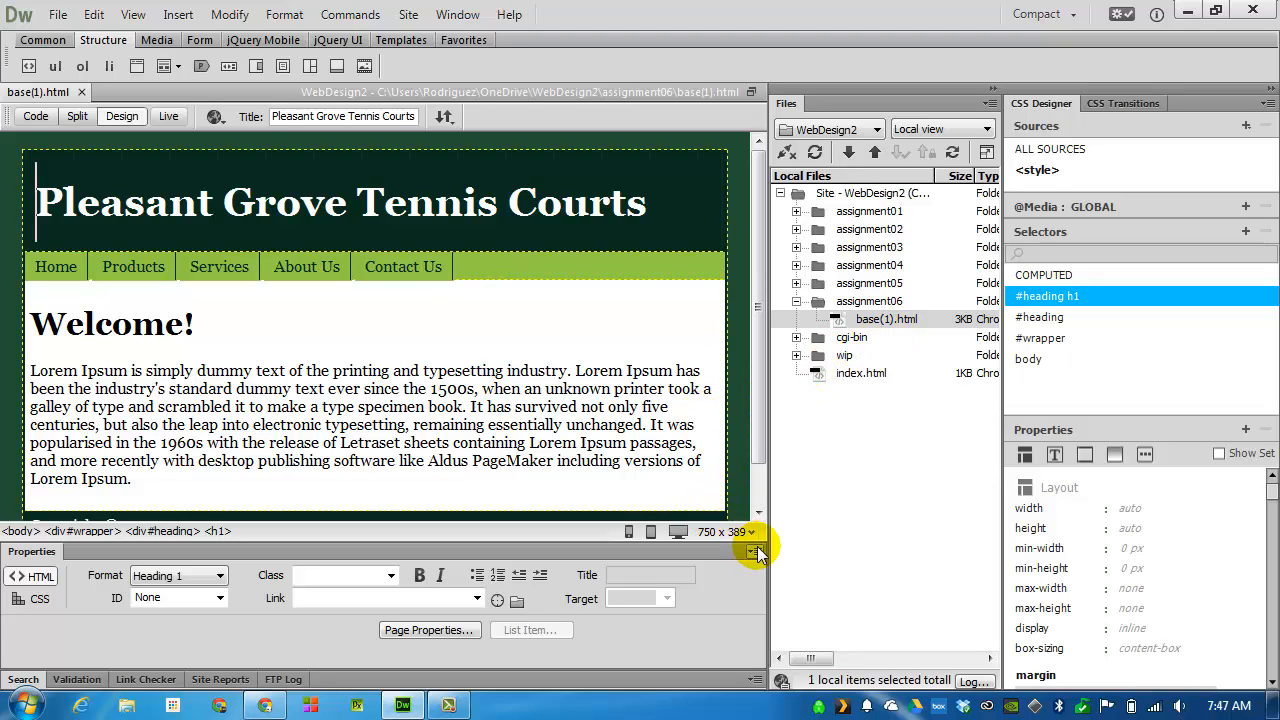
left_click(994, 88)
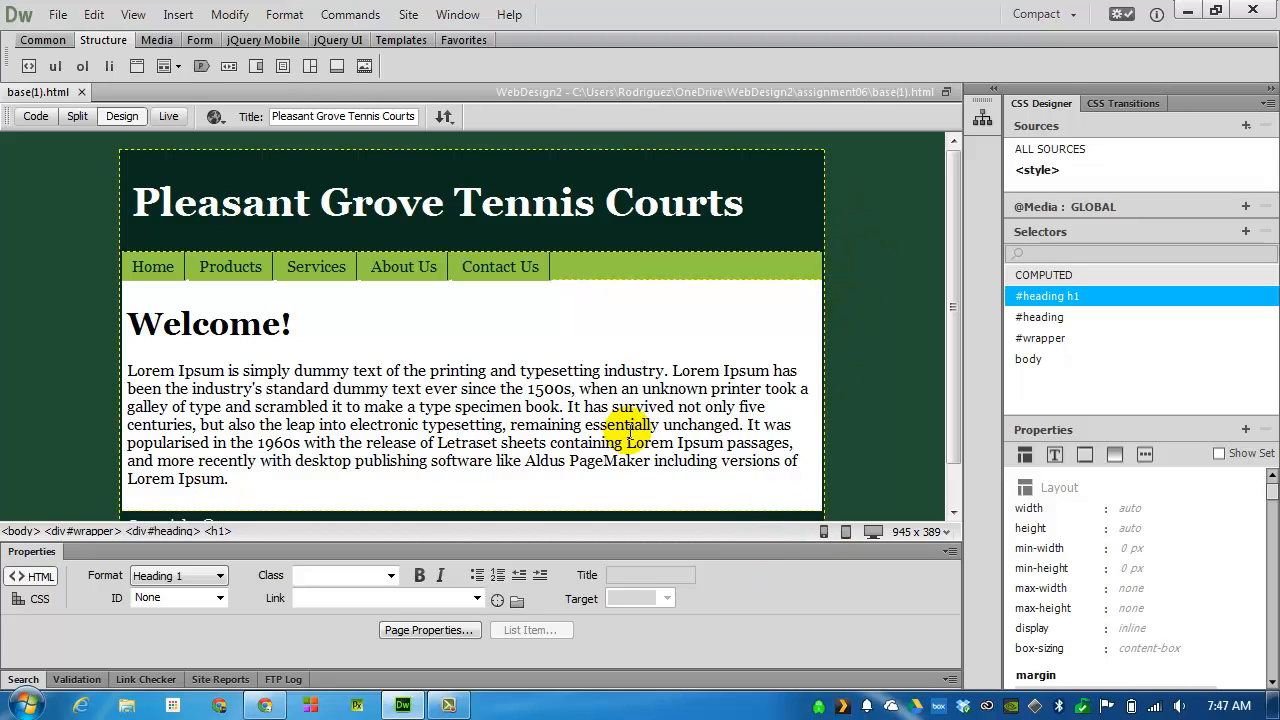
Turn the Welcome! heading and its paragraph into an editable template region named content
scroll(620, 400, "down", 1)
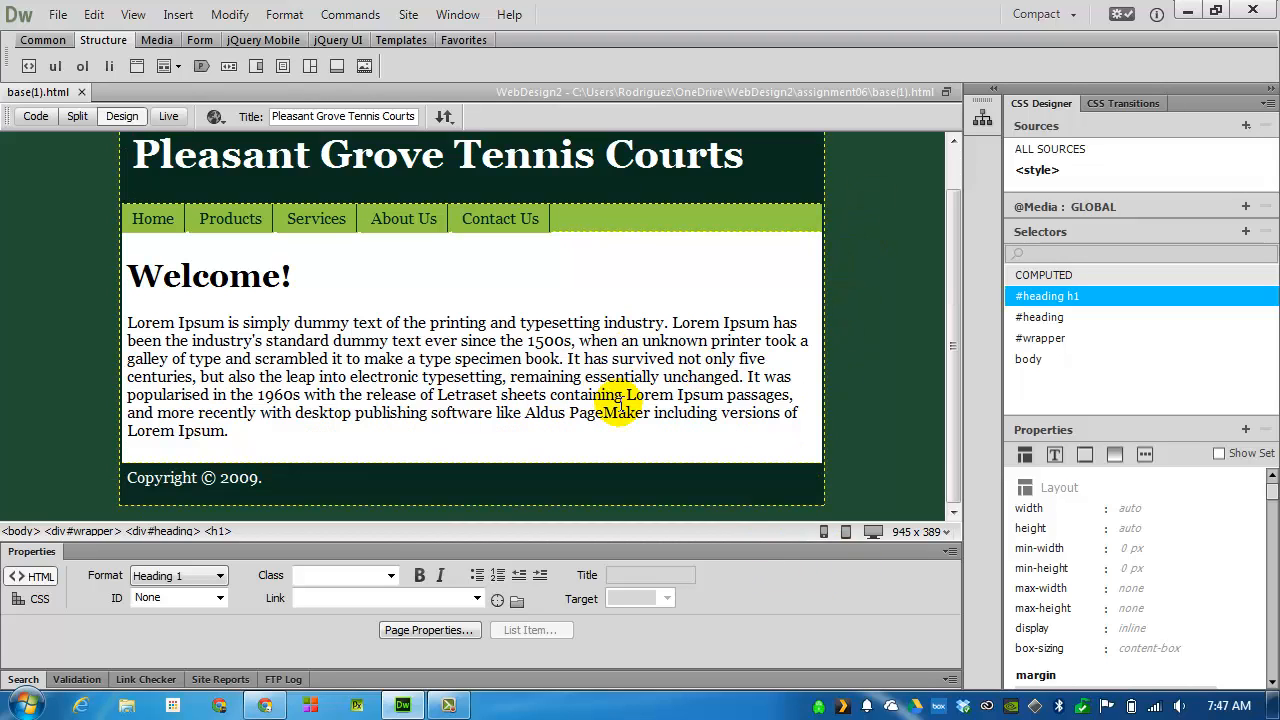
scroll(604, 365, "up", 1)
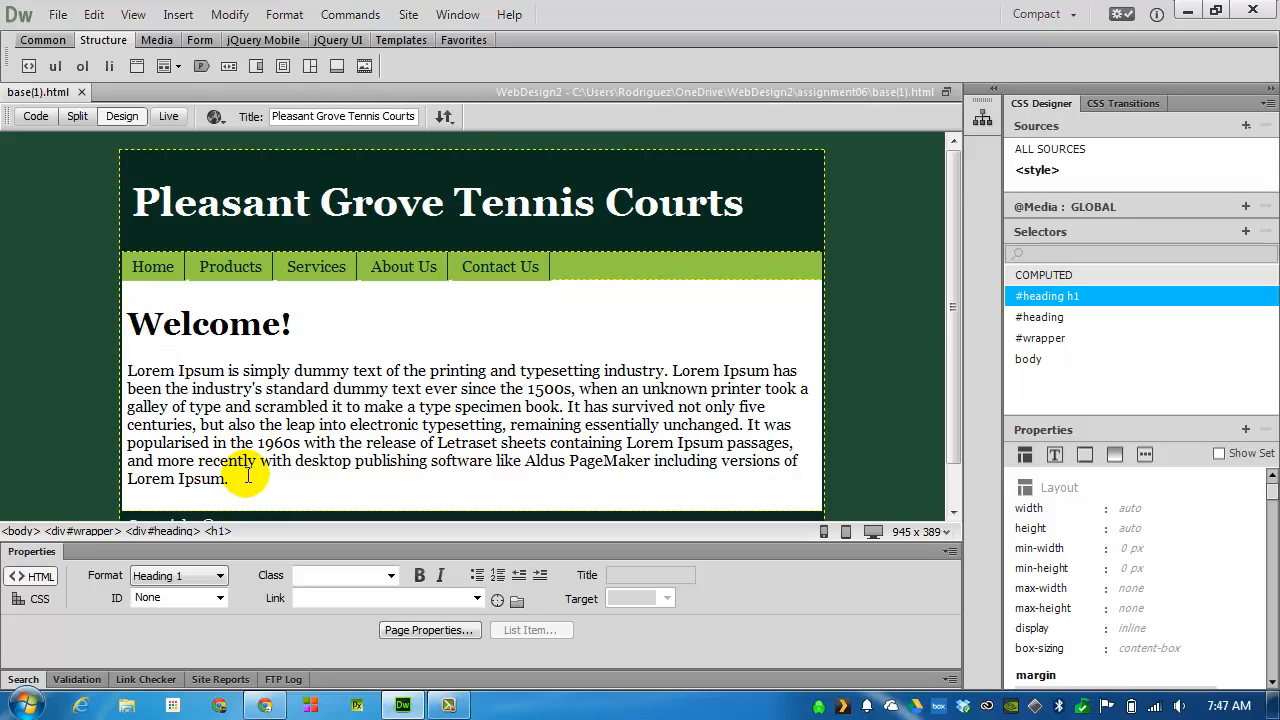
scroll(248, 476, "down", 1)
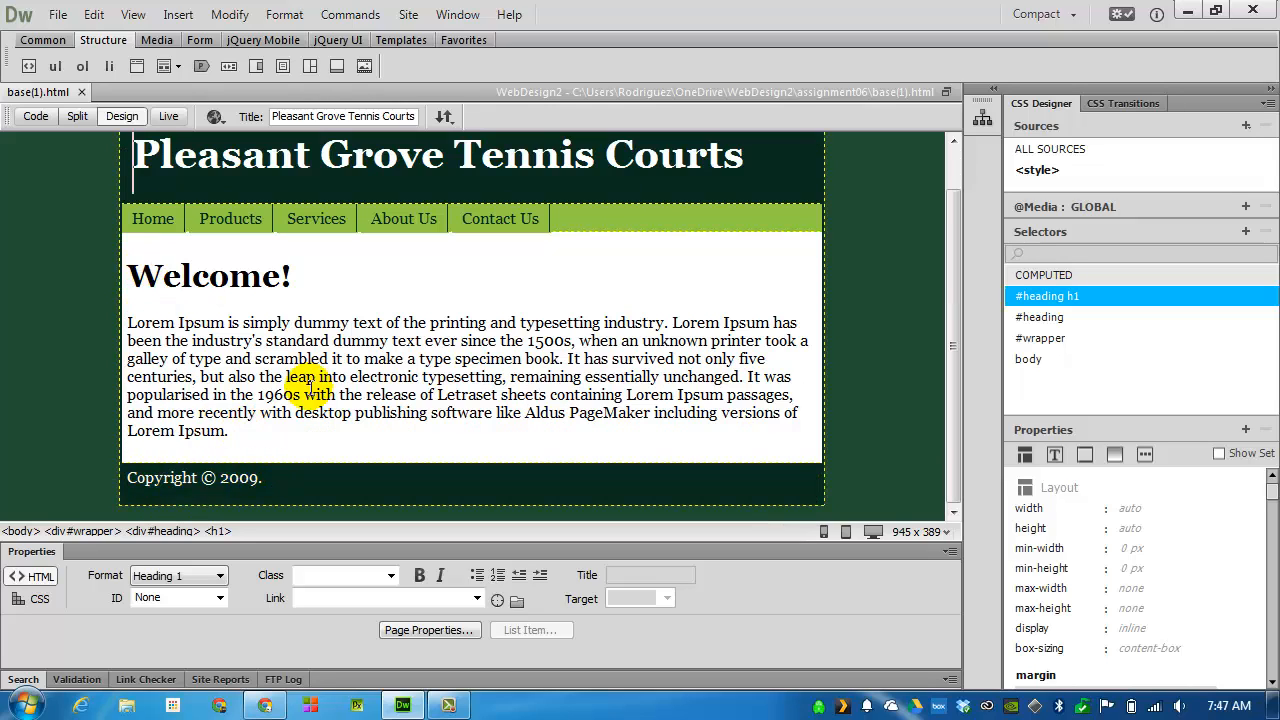
scroll(308, 384, "up", 1)
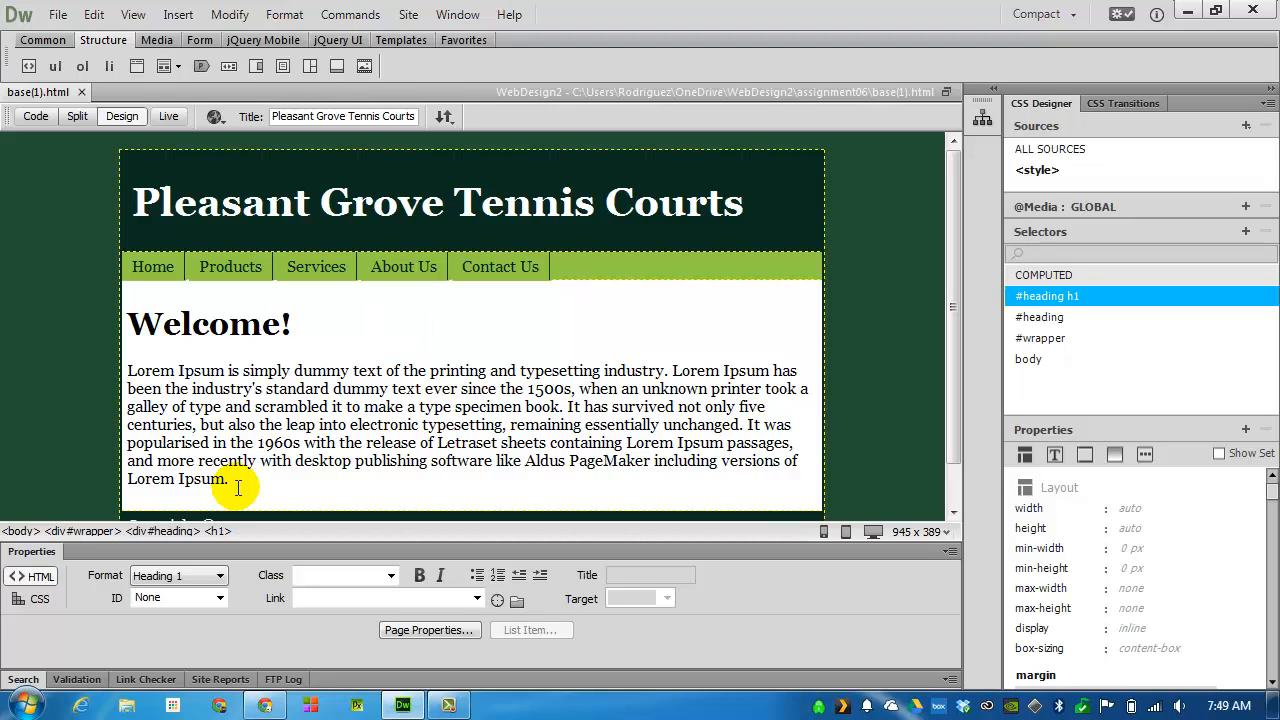
left_click_drag(238, 485, 141, 335)
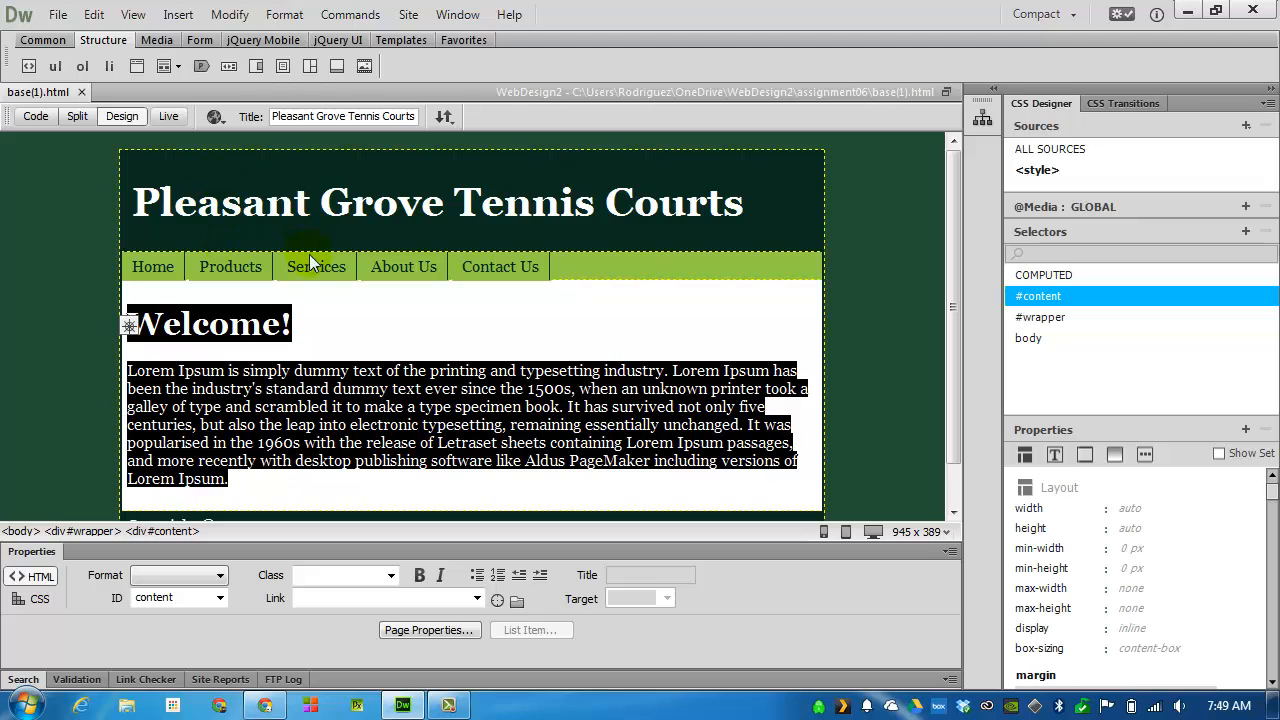
left_click(178, 14)
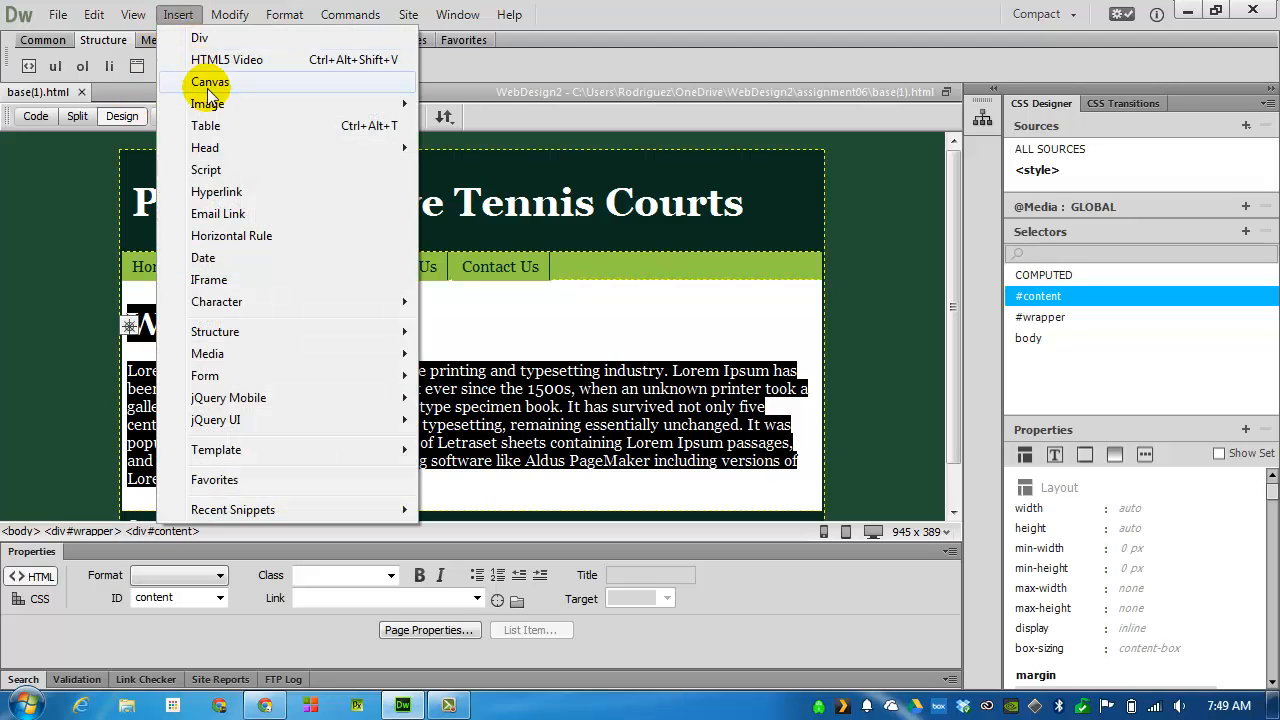
mouse_move(214, 449)
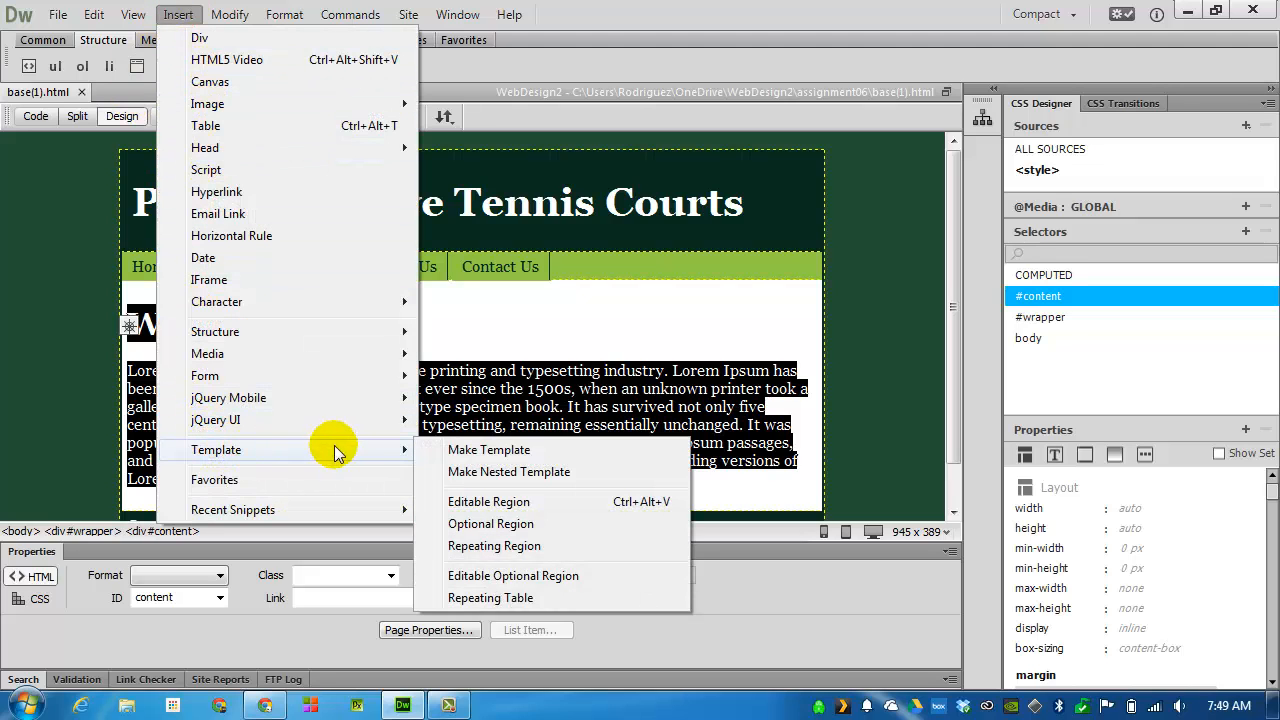
left_click(552, 505)
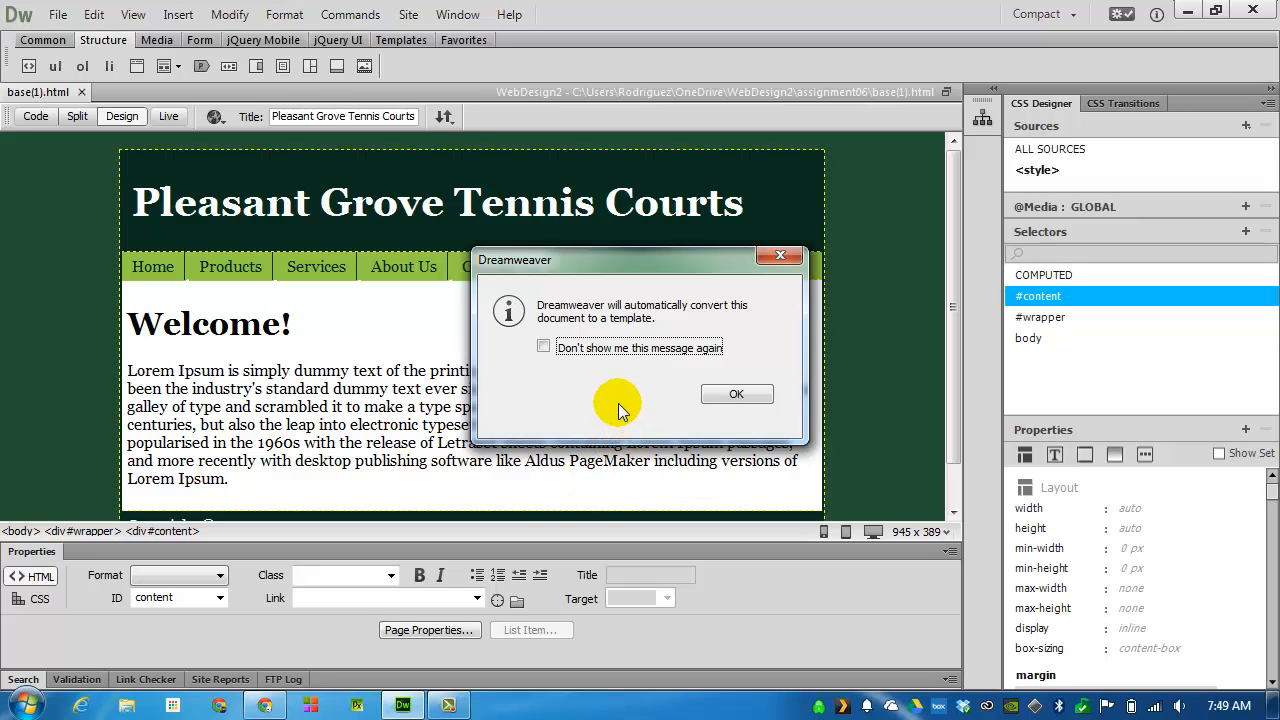
left_click(740, 395)
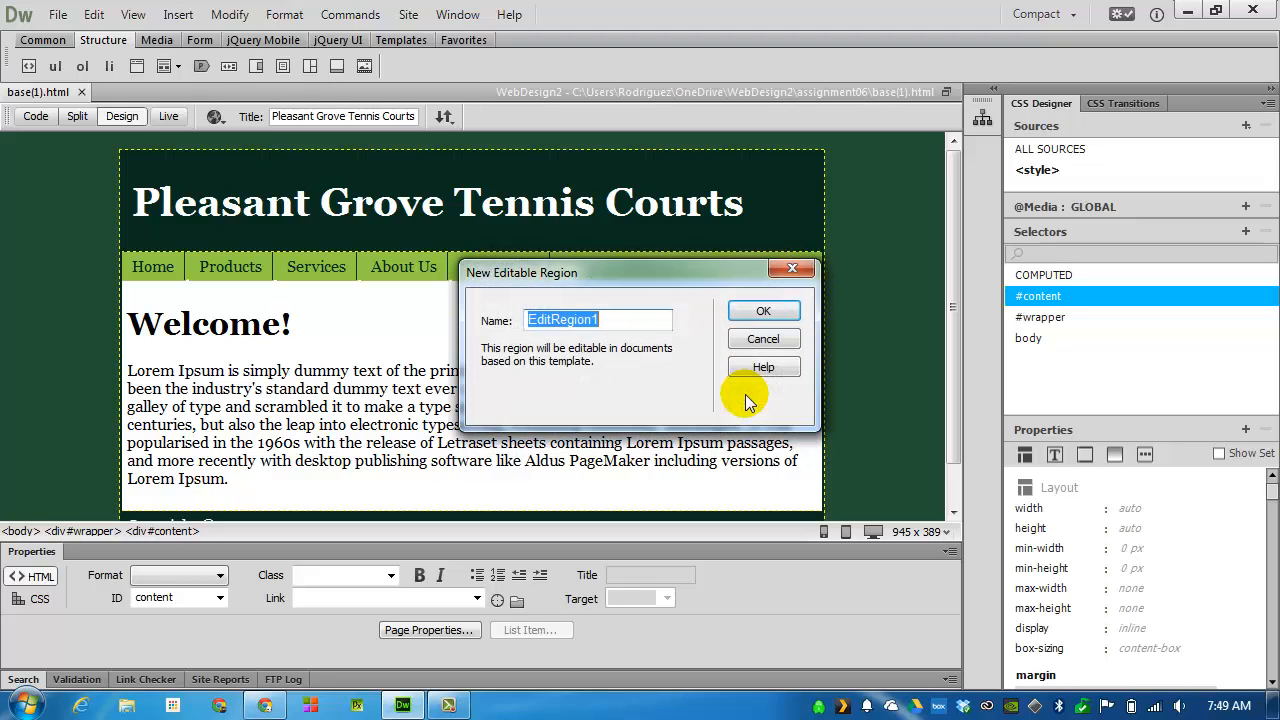
key("BackSpace")
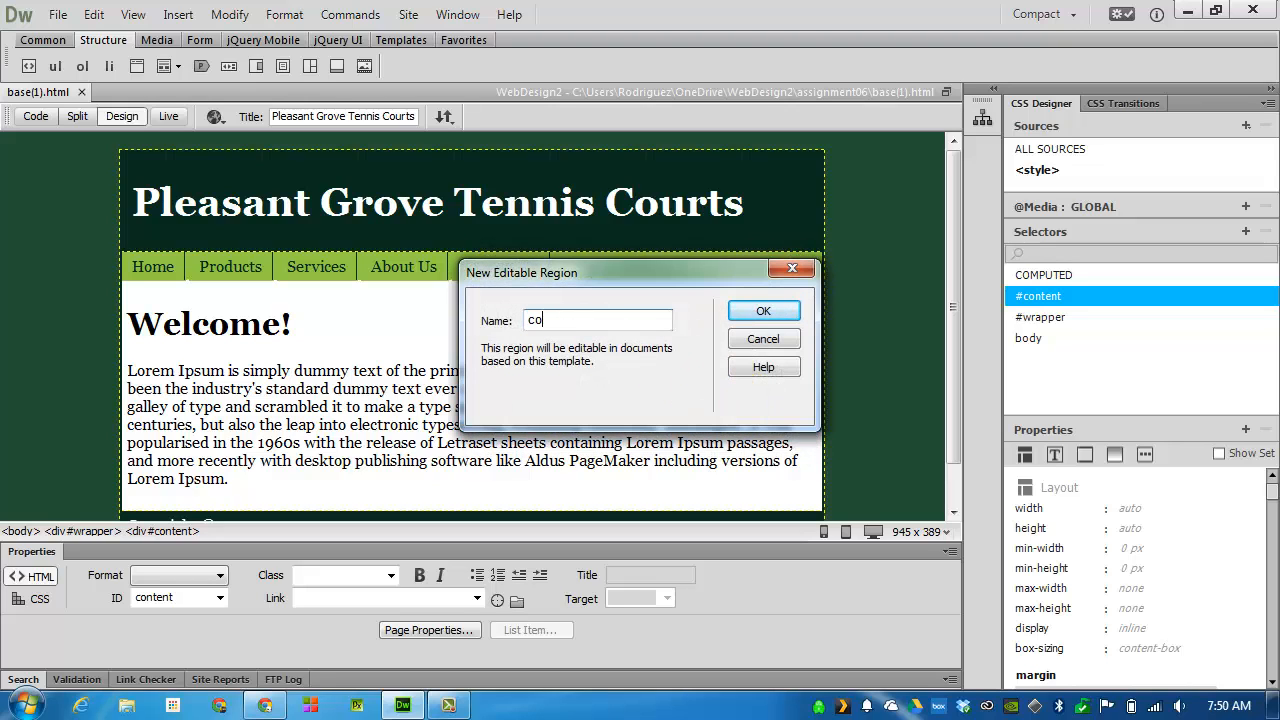
key("Return")
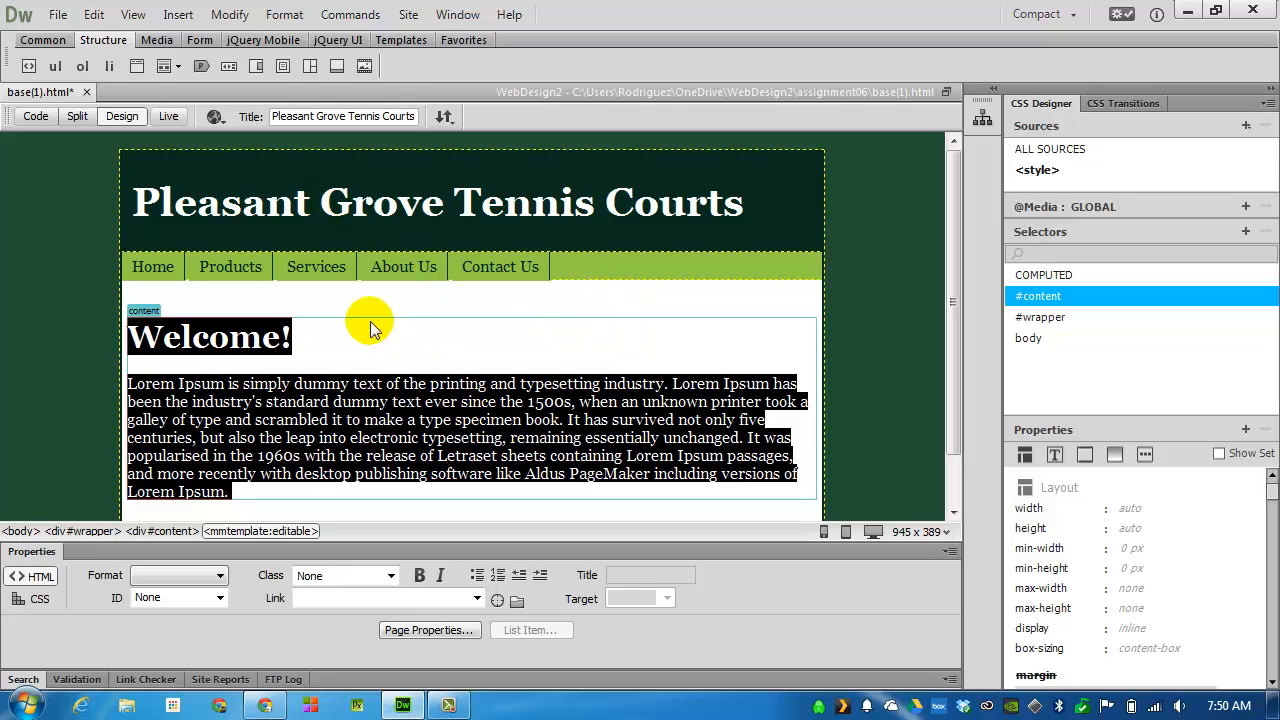
Start saving the page as a template in the WebDesign2 site with the description "Template for assignment 6"
left_click(58, 15)
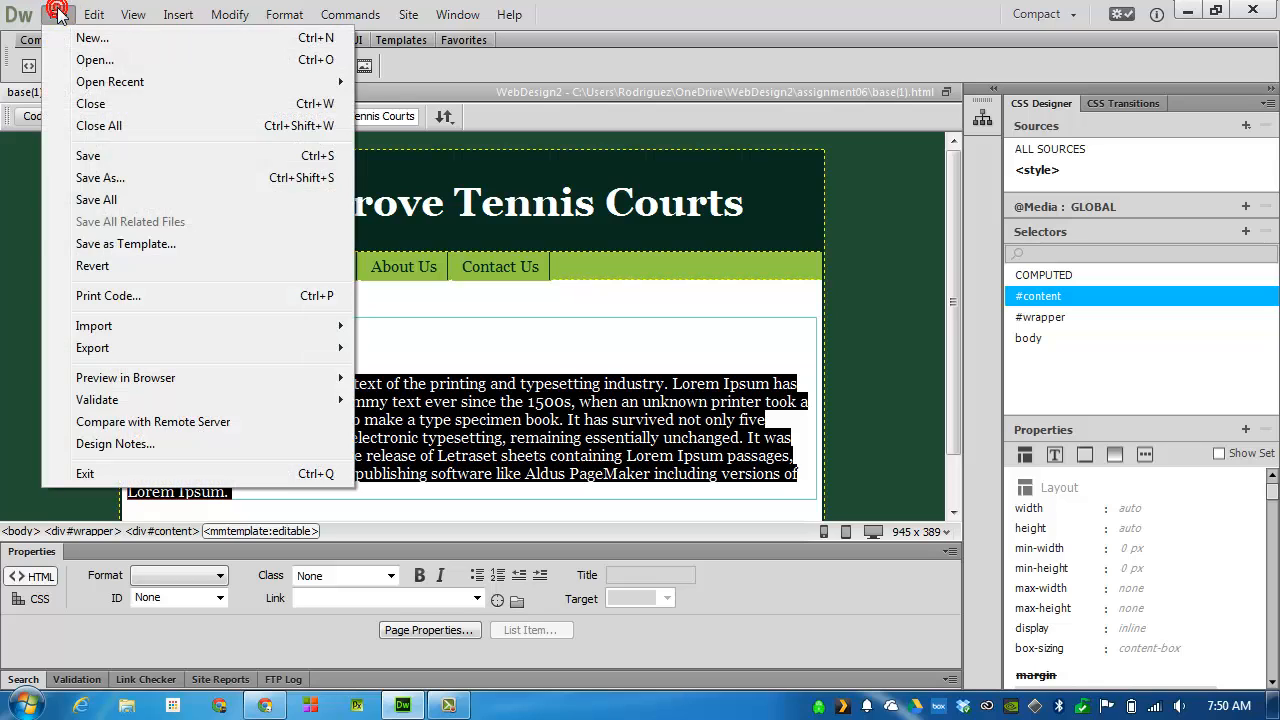
left_click(153, 245)
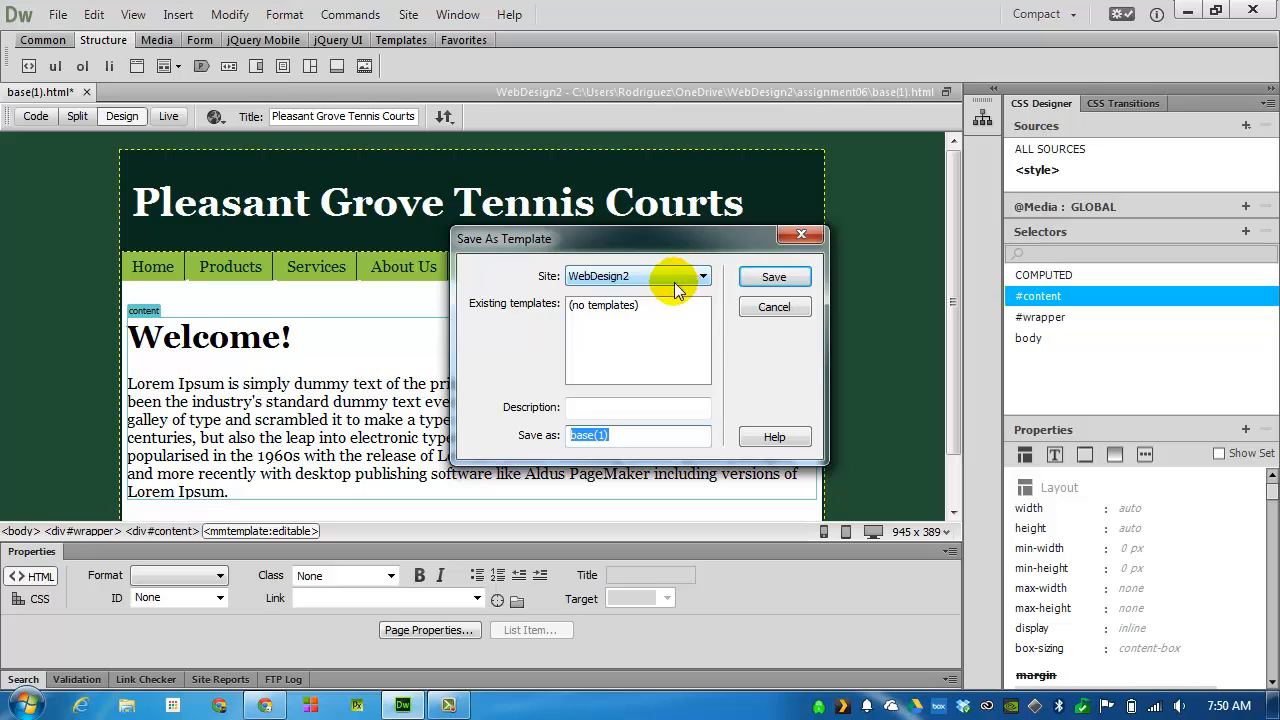
left_click(640, 407)
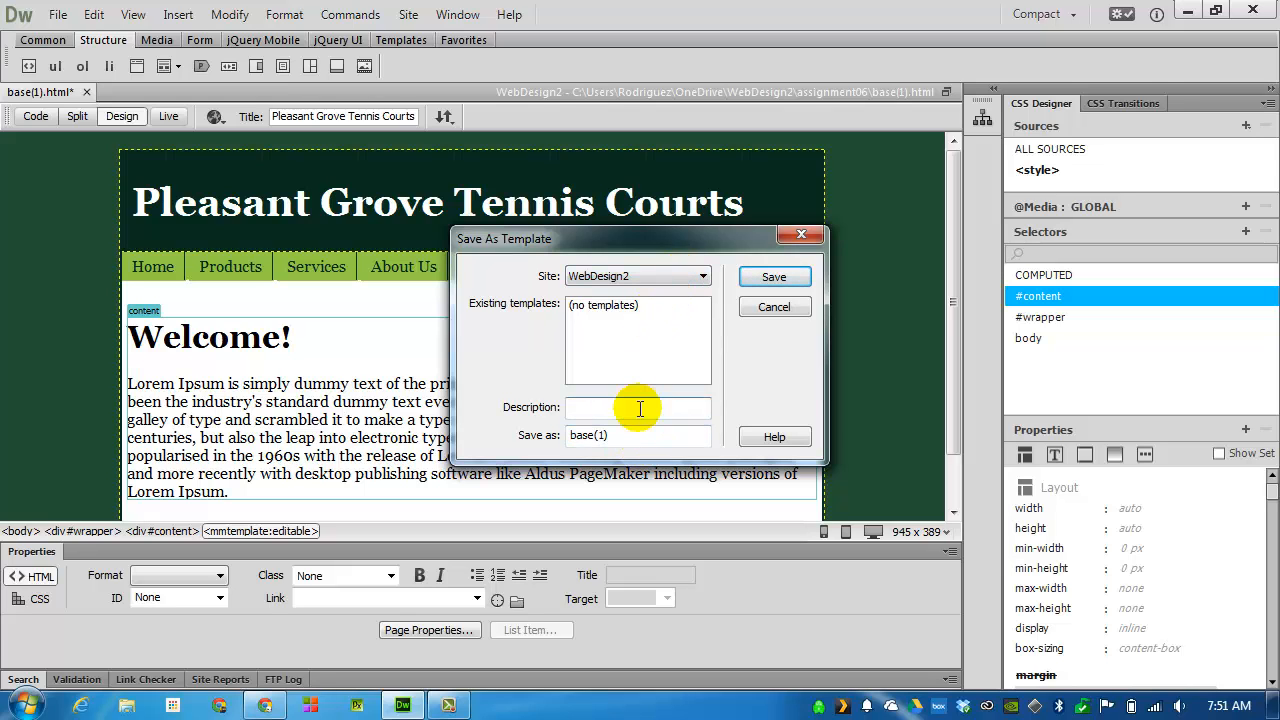
type("Template for")
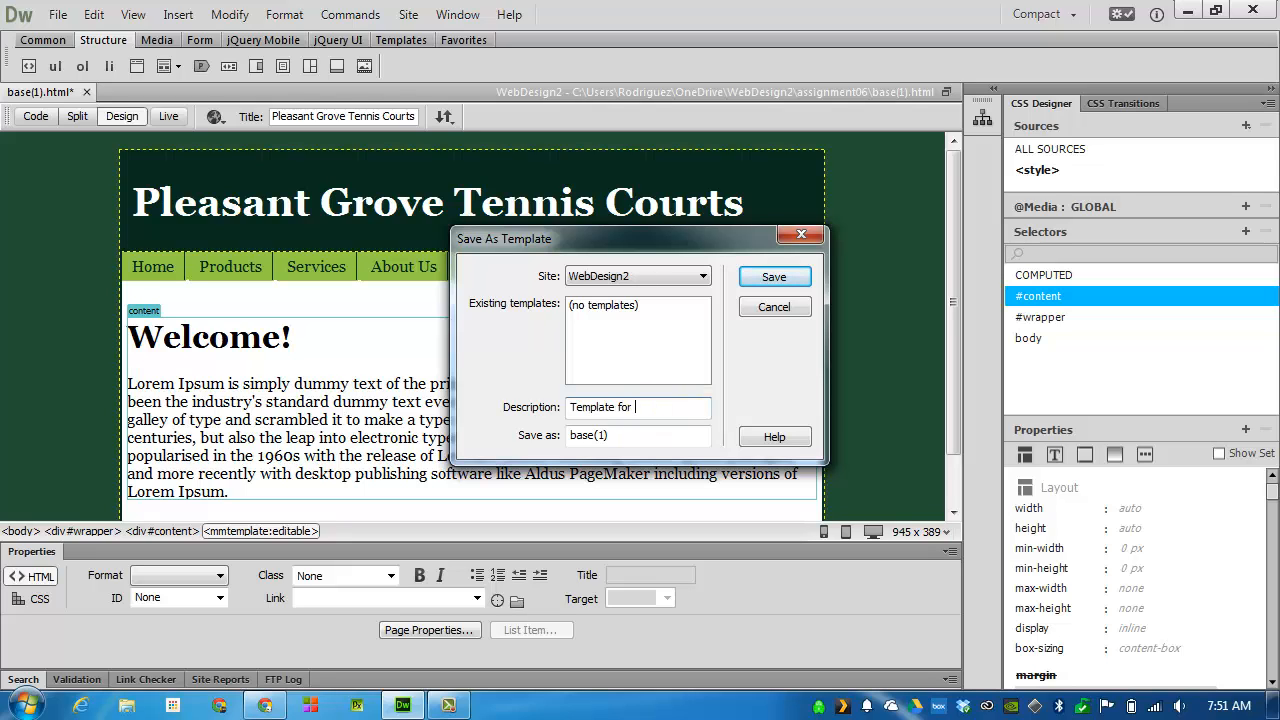
type(" assignment 6")
Name the template PGTCtemplate, save it and have its links updated
left_click(657, 435)
type("bas")
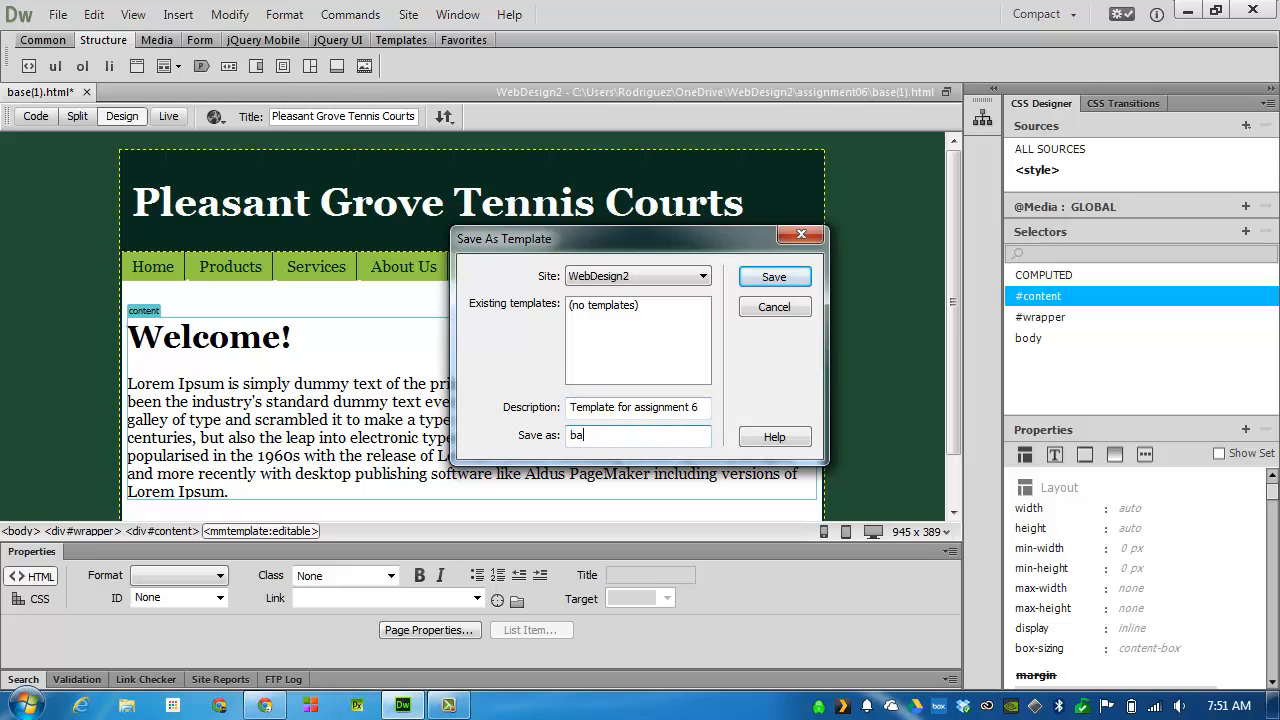
key("BackSpace")
key("BackSpace")
key("BackSpace")
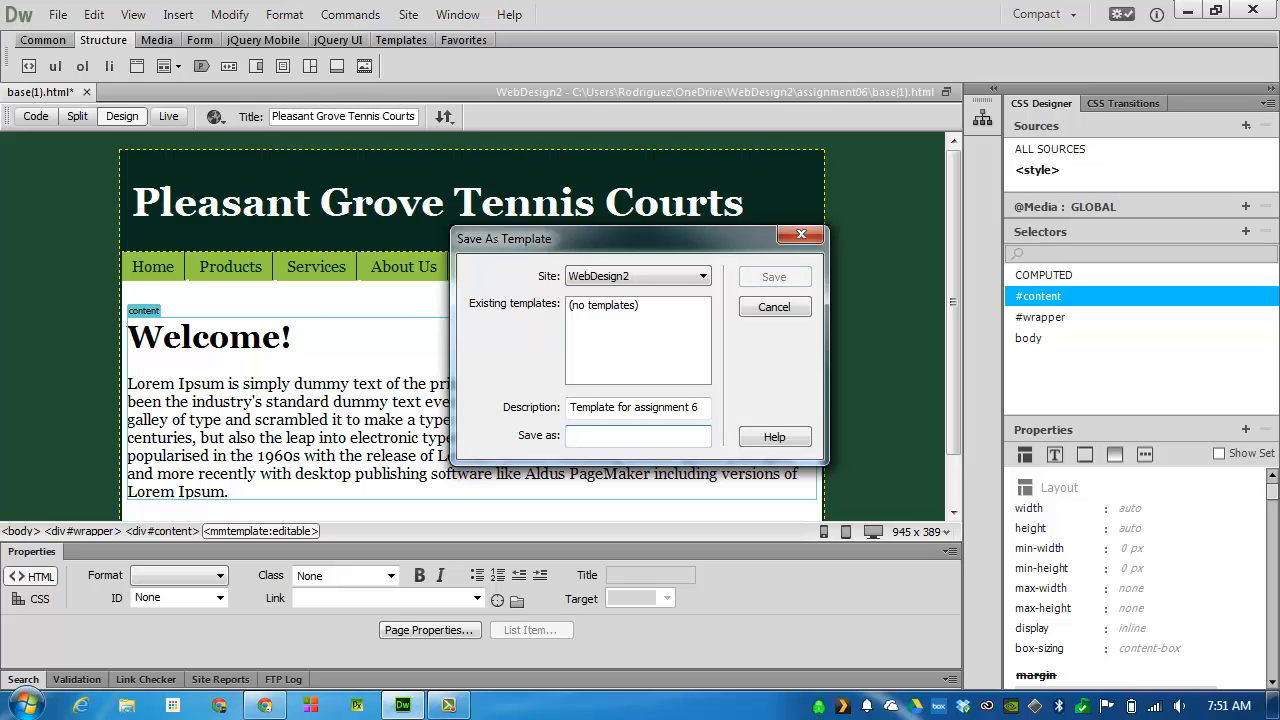
type("PGT")
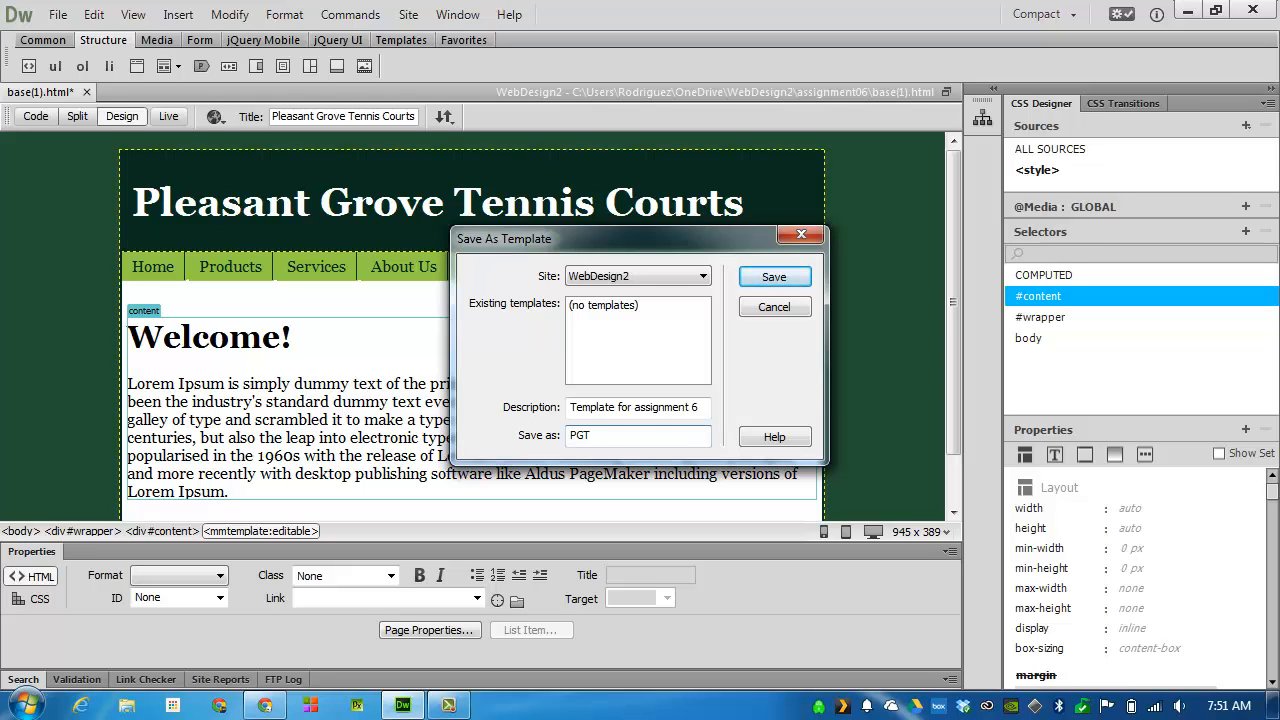
type("Ctemplae")
type("e")
key("Return")
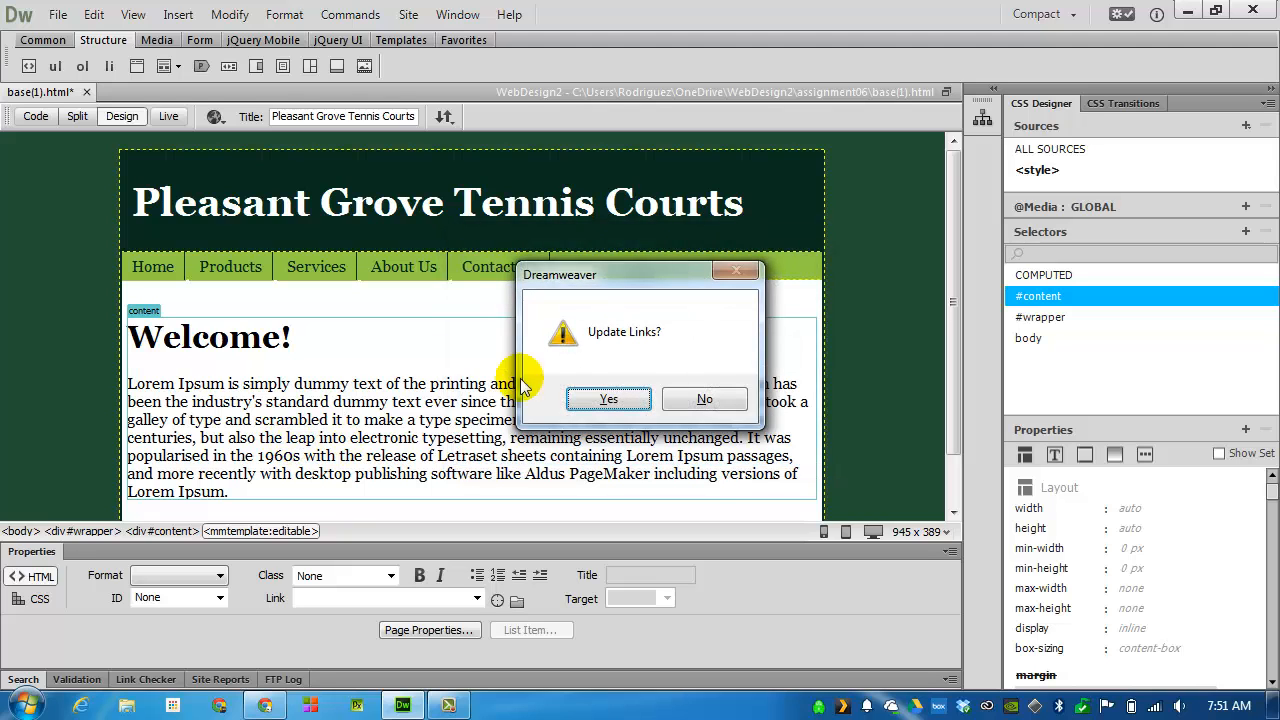
left_click(608, 399)
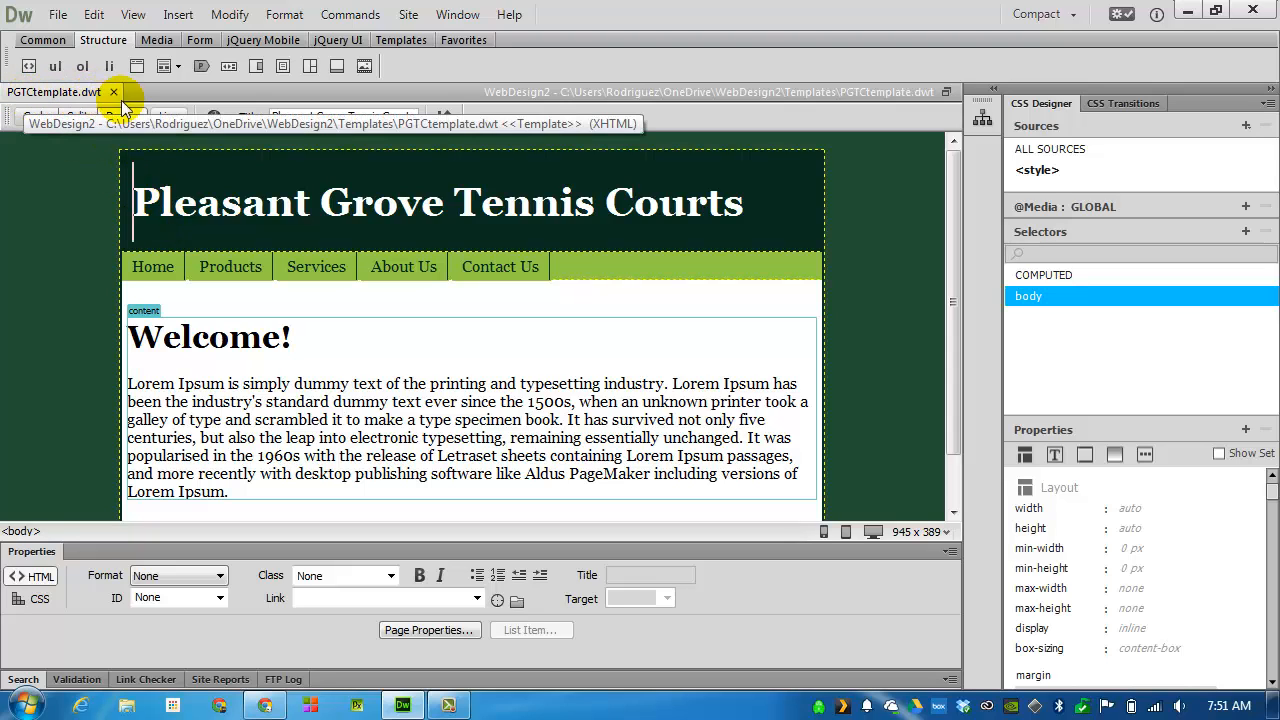
Show the site file list, expand the Templates folder and close the PGTCtemplate.dwt document
left_click(996, 91)
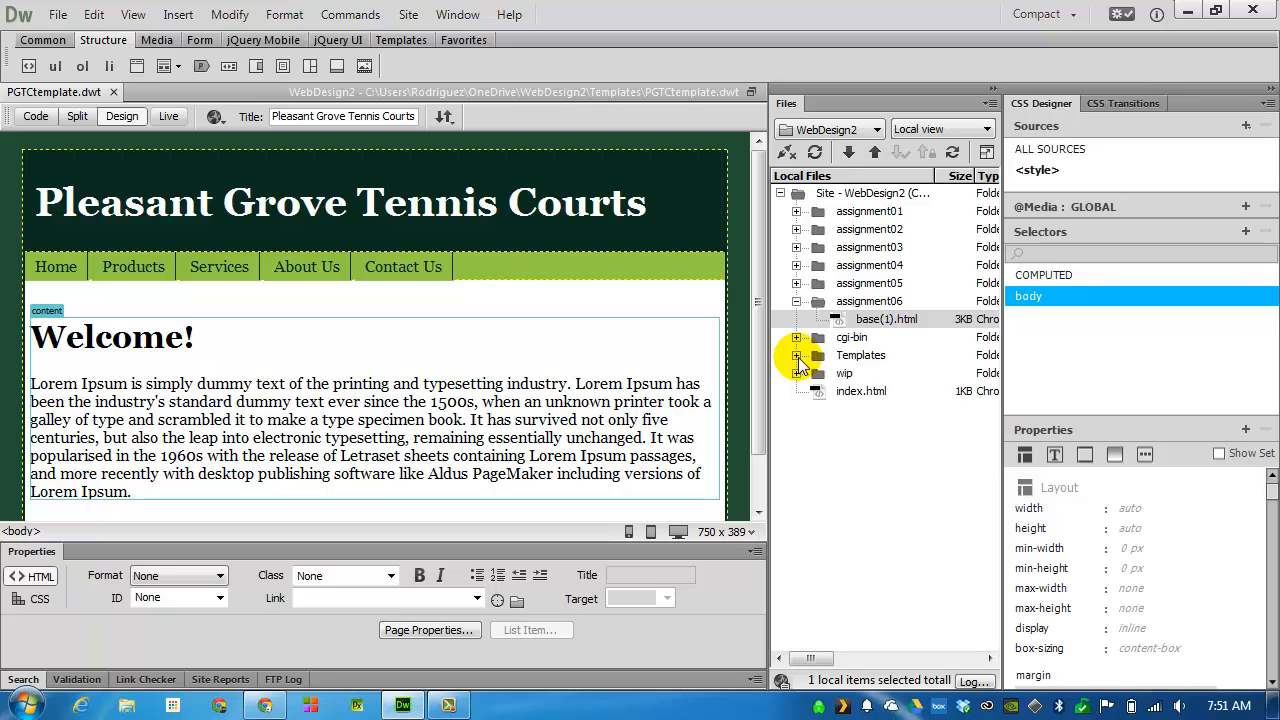
left_click(797, 356)
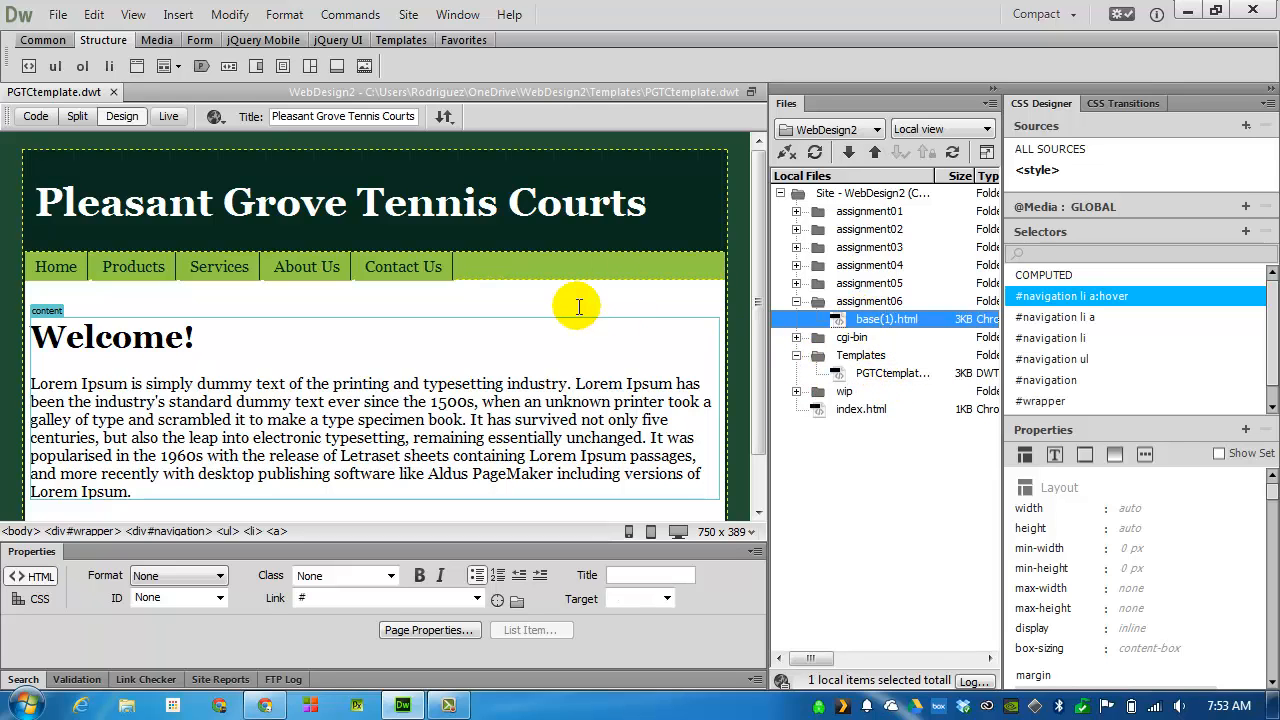
left_click(51, 267)
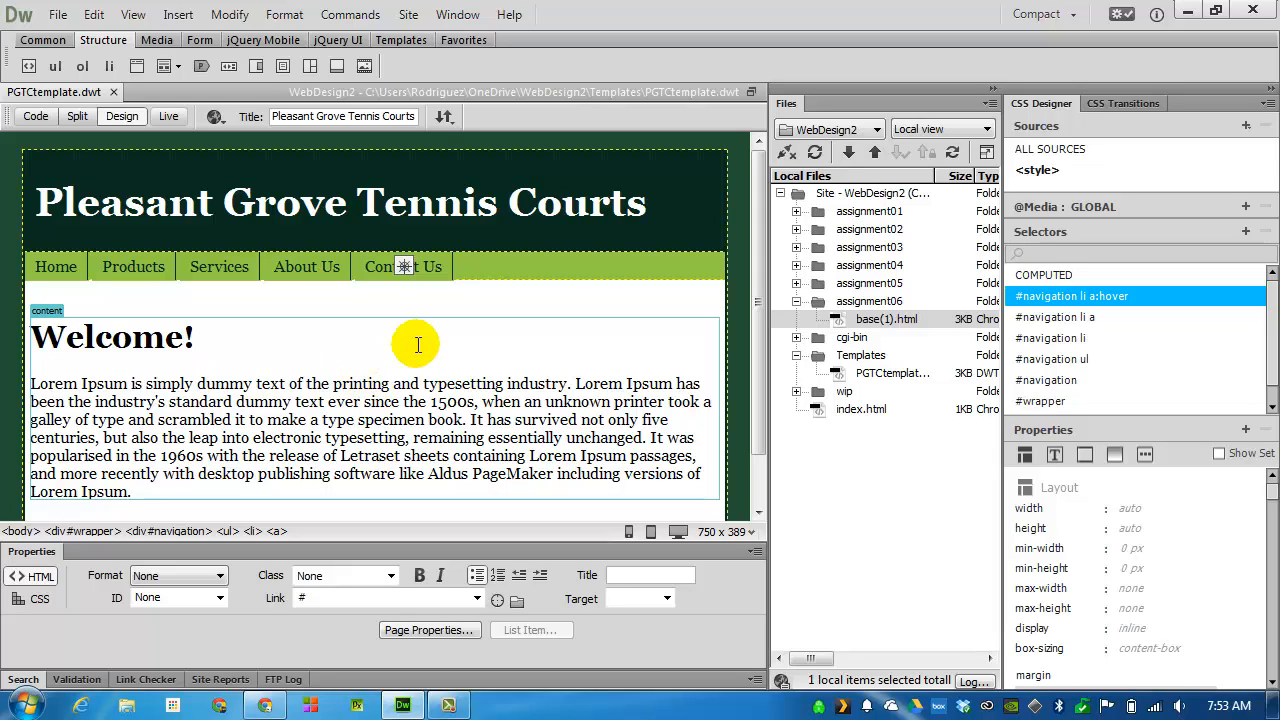
left_click(114, 91)
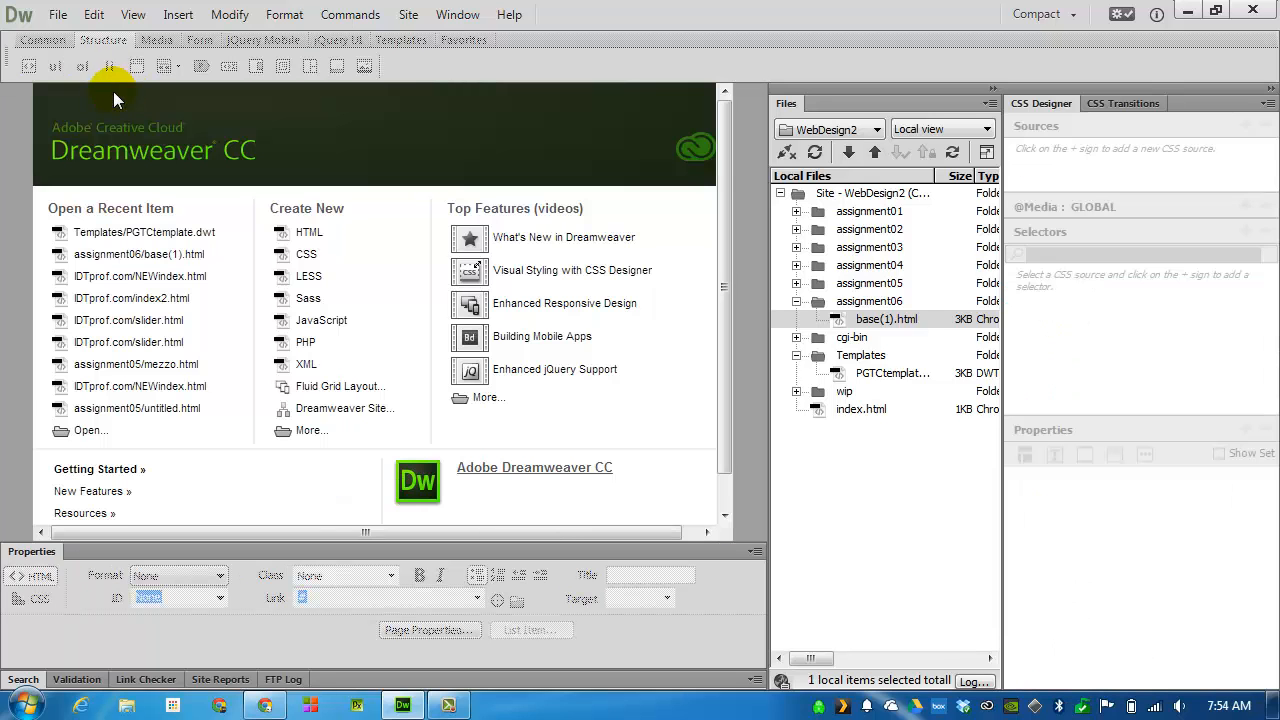
Create a new page from the PGTCtemplate site template of the WebDesign2 site
left_click(58, 14)
left_click(58, 14)
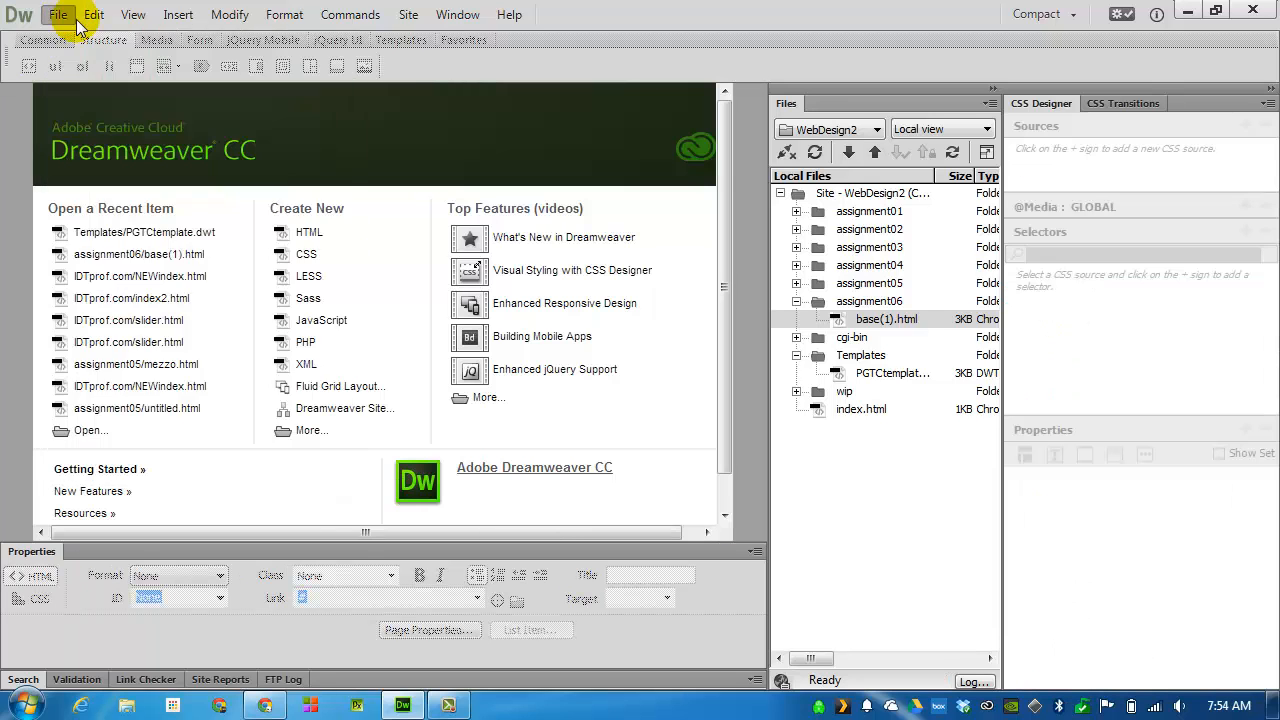
left_click(60, 14)
left_click(82, 40)
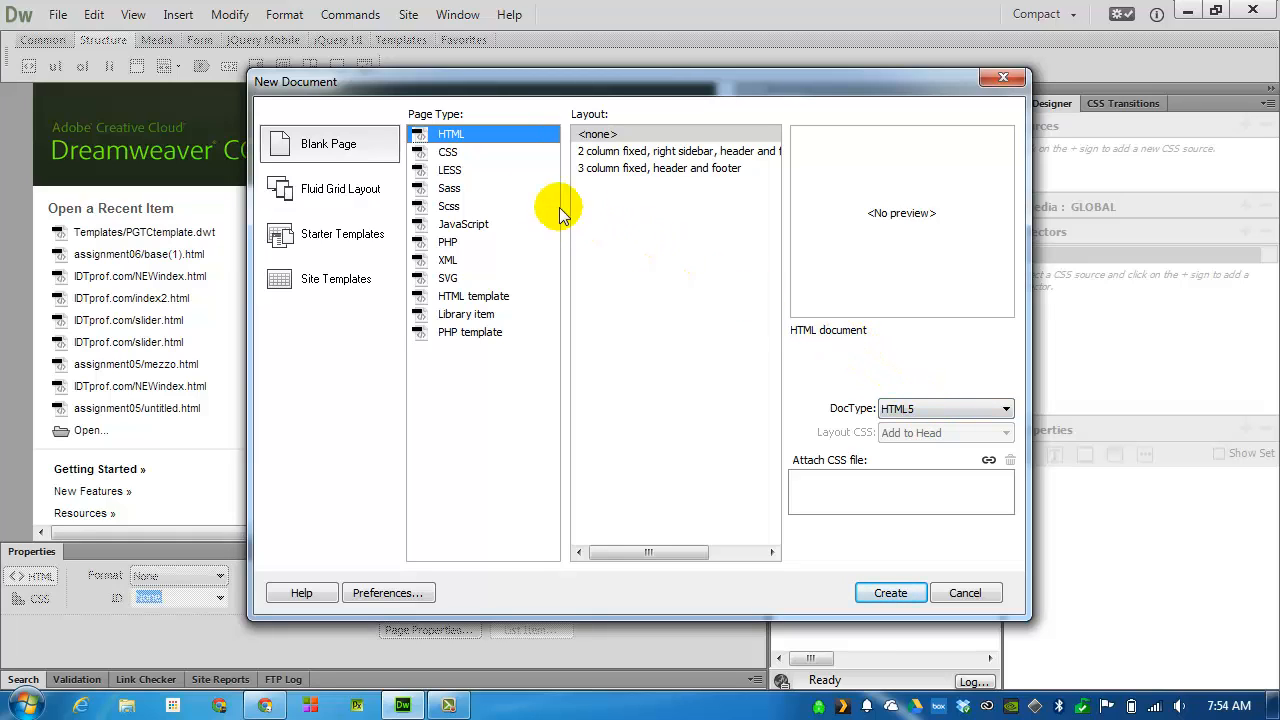
left_click(320, 285)
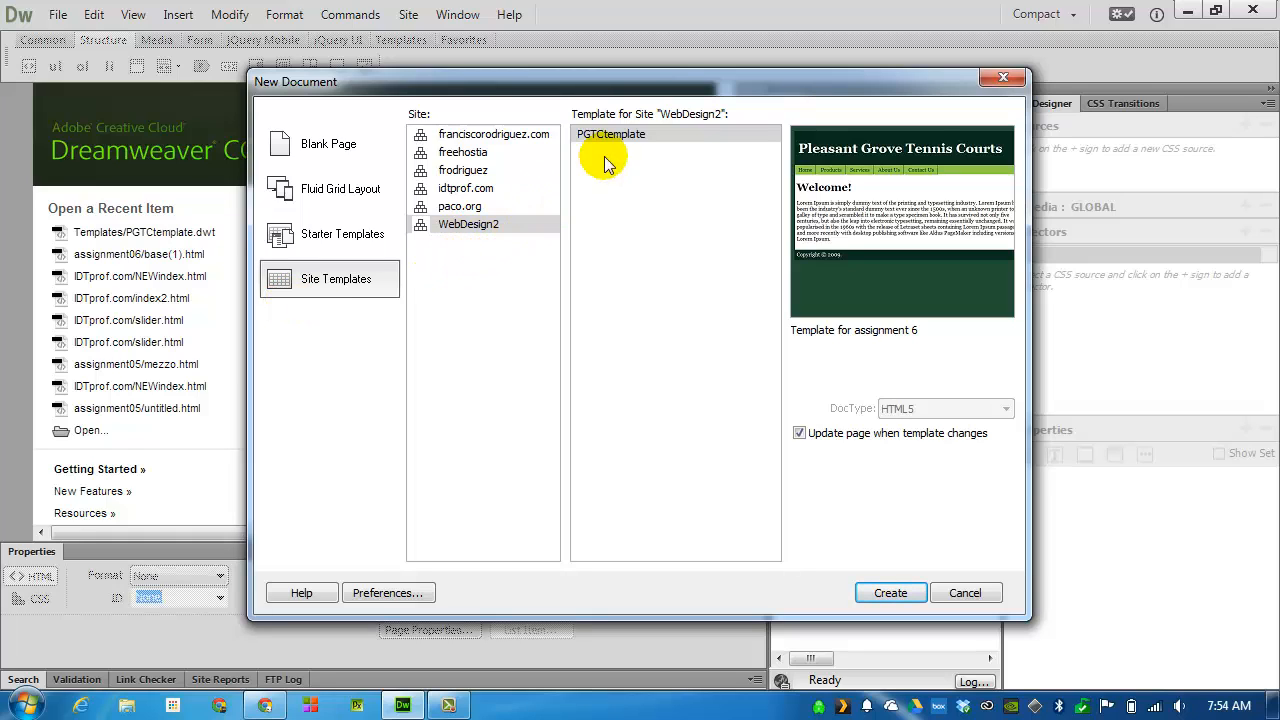
left_click(668, 136)
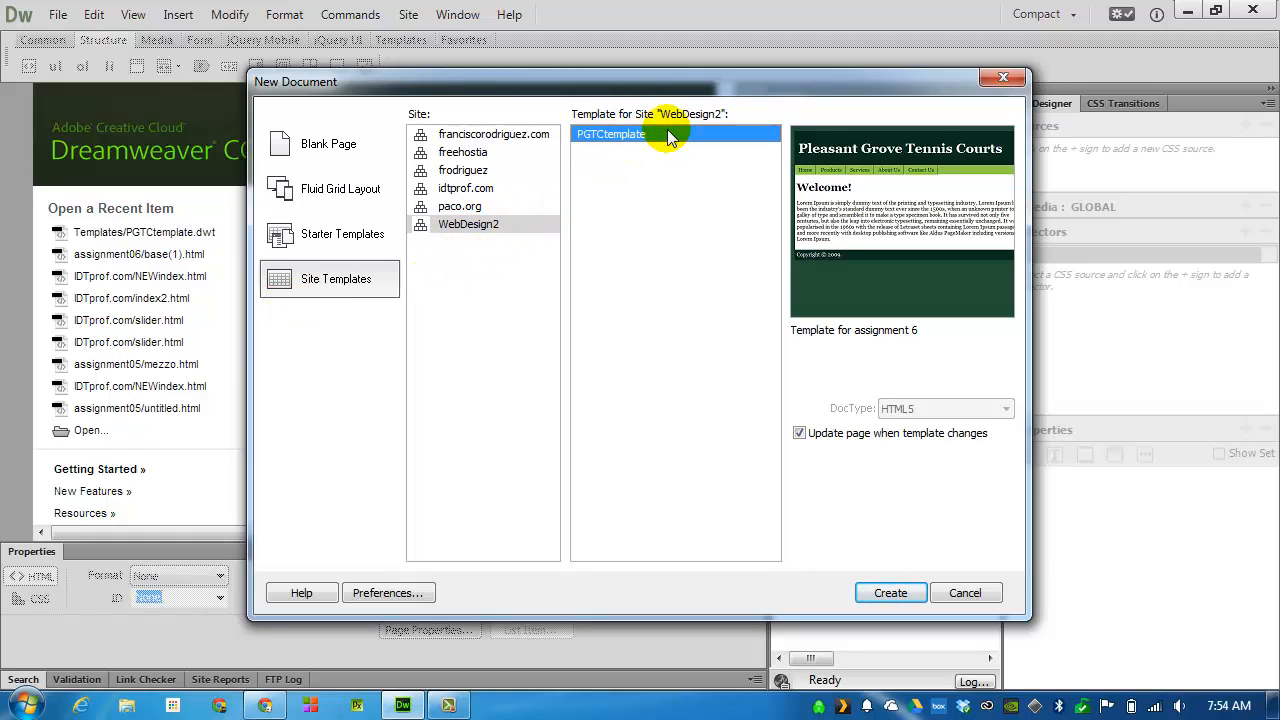
left_click(887, 593)
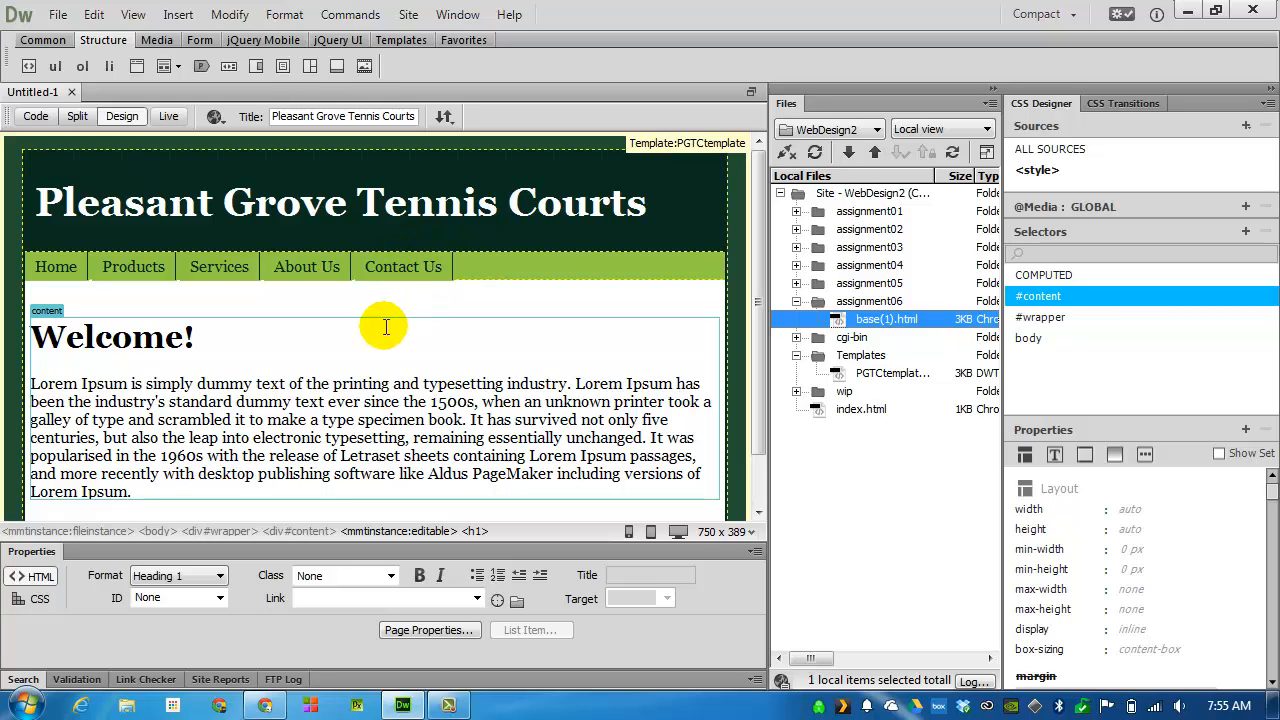
Extend the Welcome! heading in the content region to read "Welcome to the home page!"
left_click(505, 198)
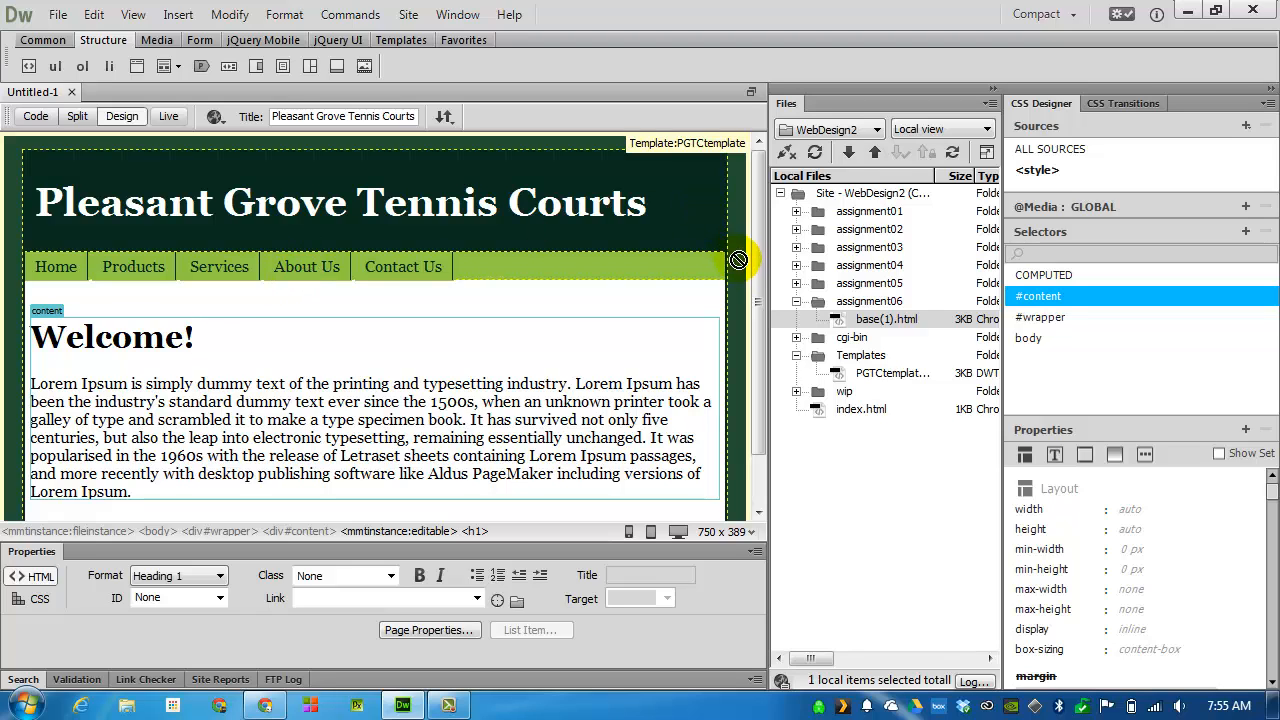
scroll(740, 250, "down", 2)
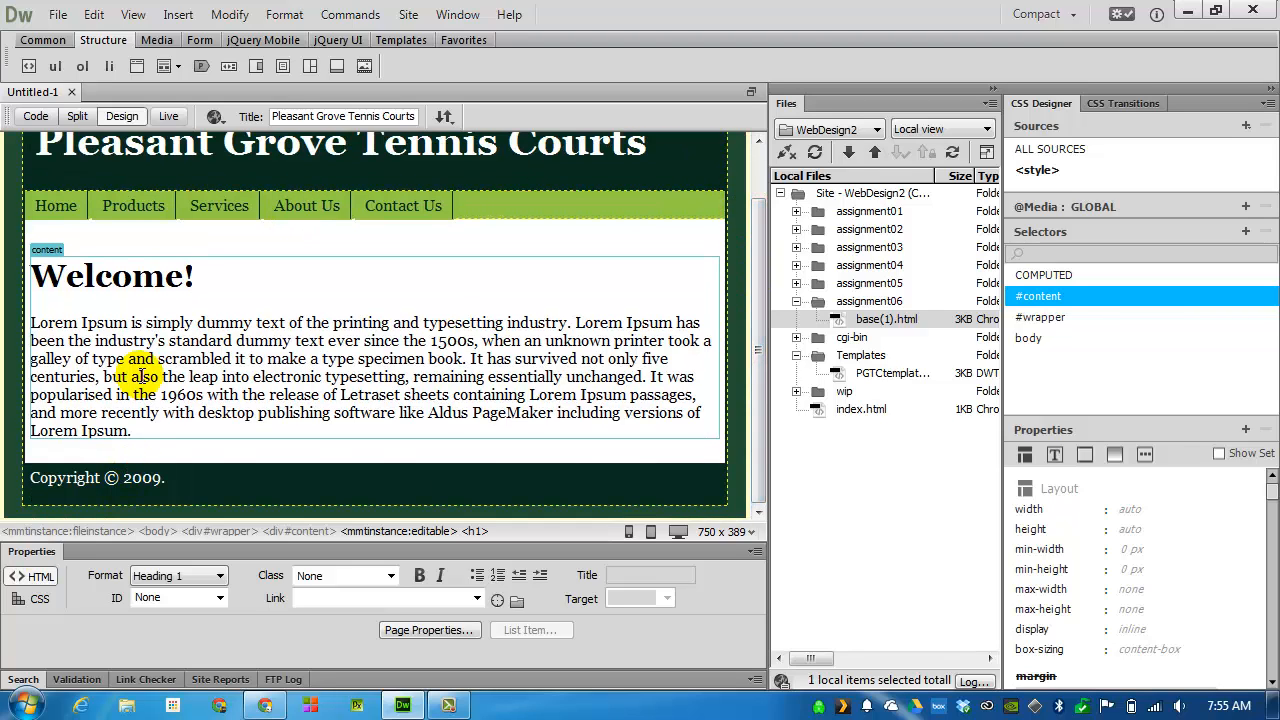
left_click(184, 276)
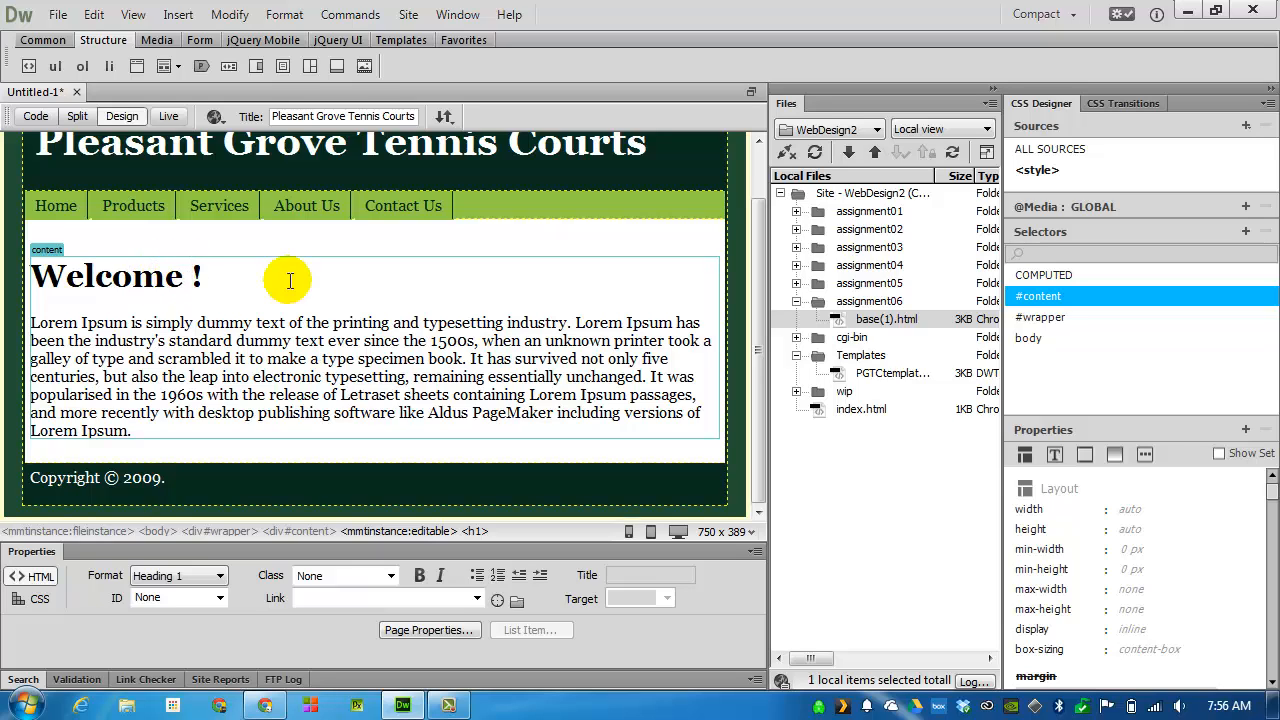
type("to the home page")
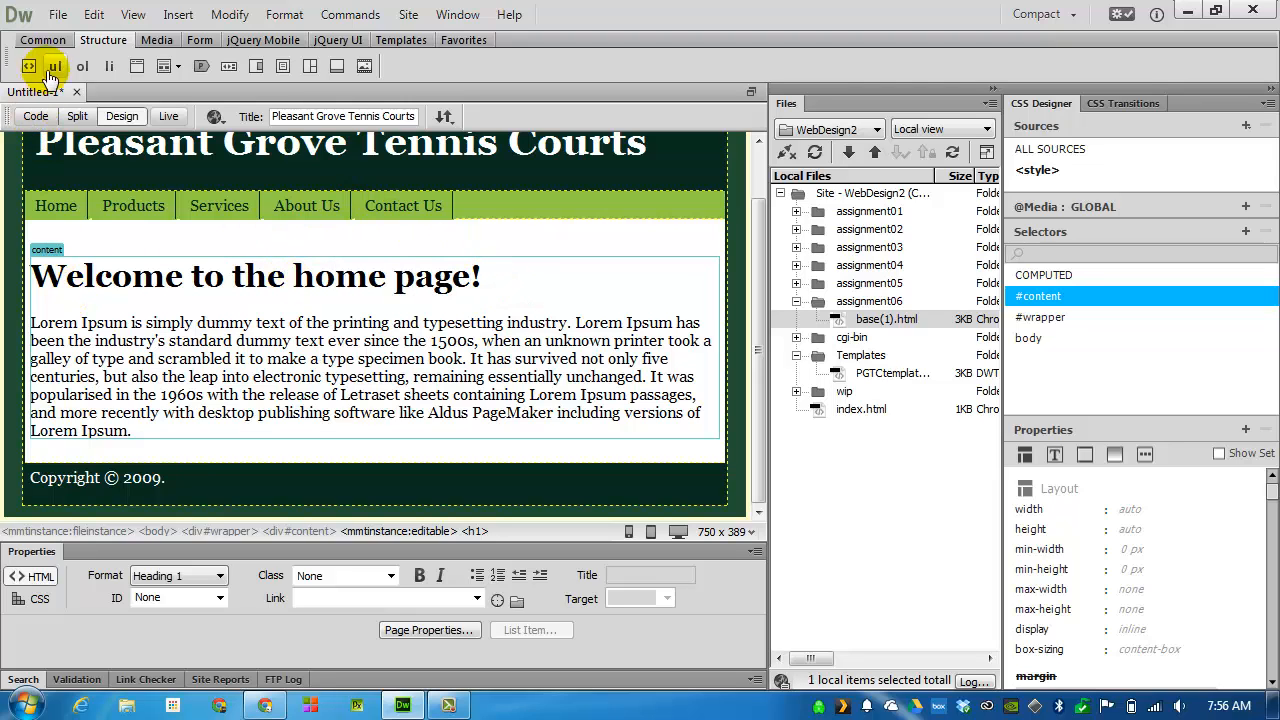
Save the home page as index in the assignment06 folder of WebDesign2
left_click(58, 18)
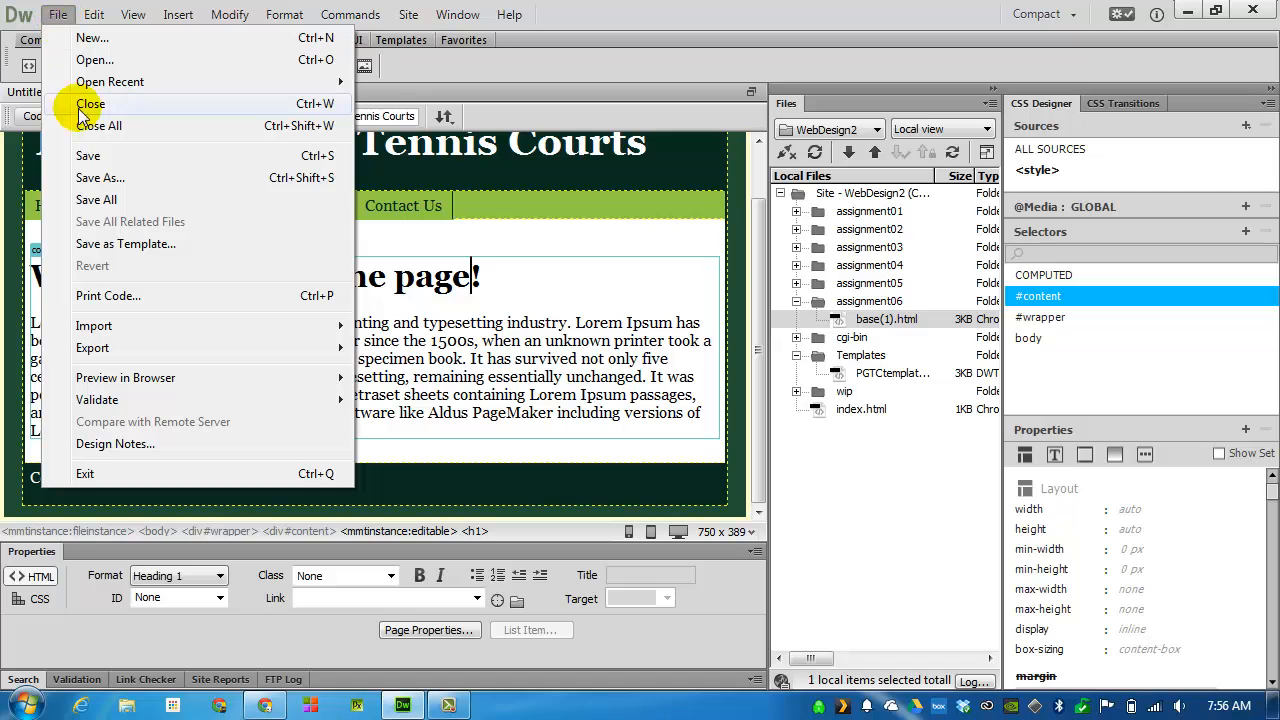
left_click(90, 154)
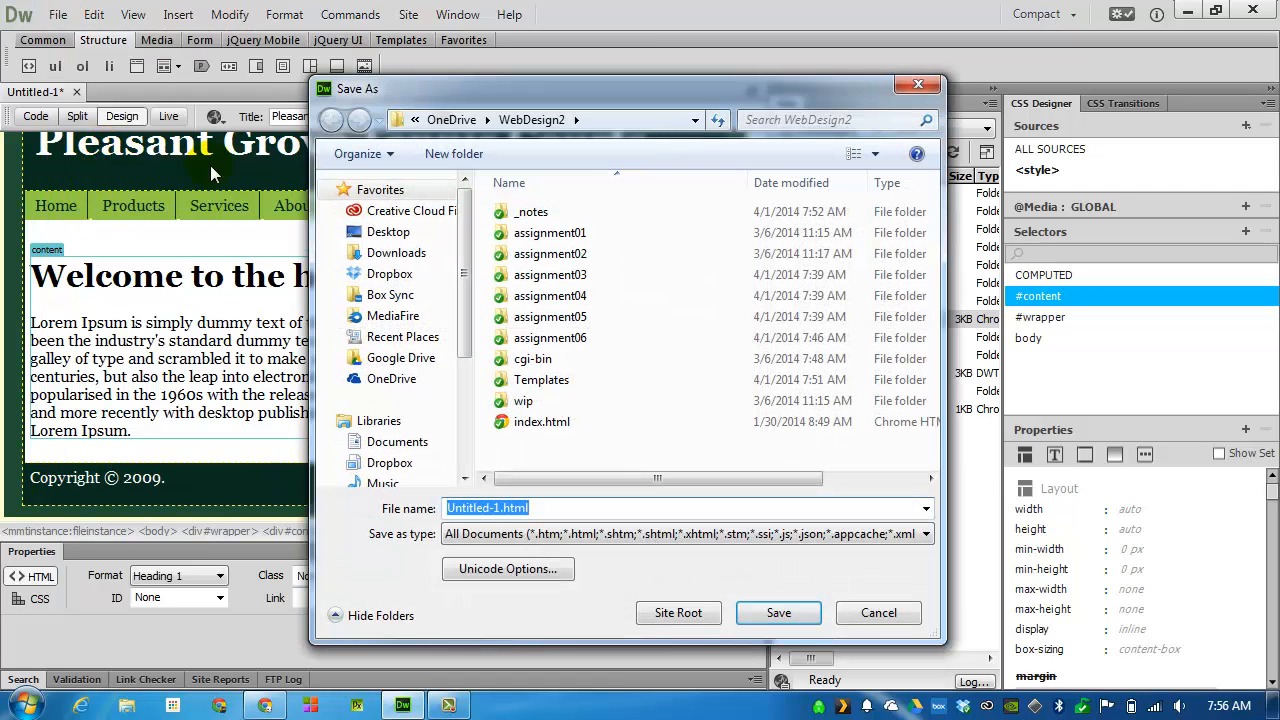
double_click(575, 344)
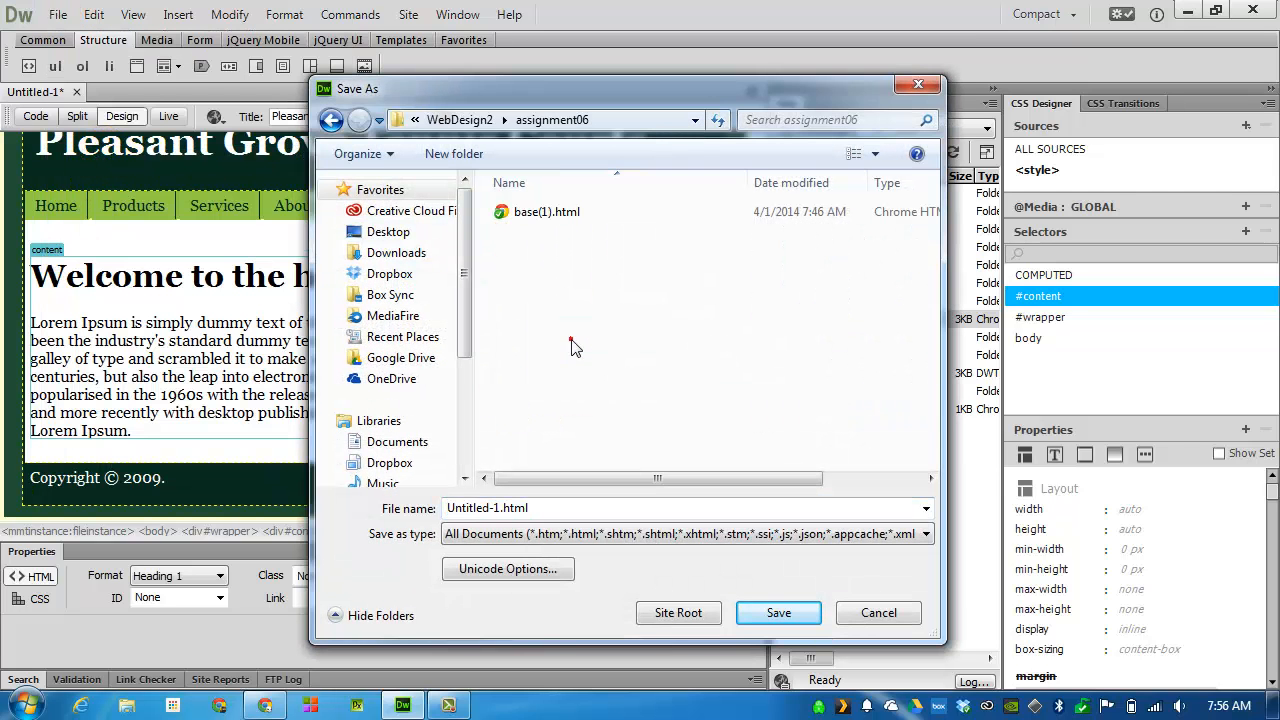
double_click(535, 500)
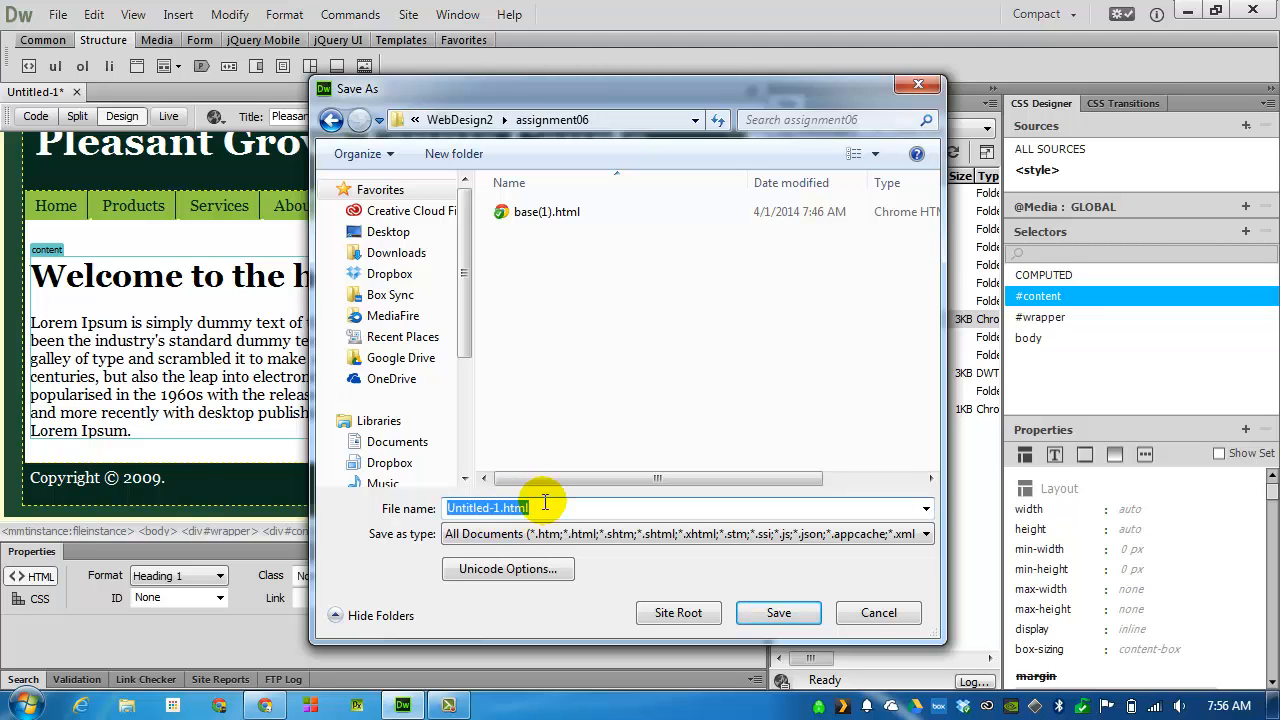
type("index")
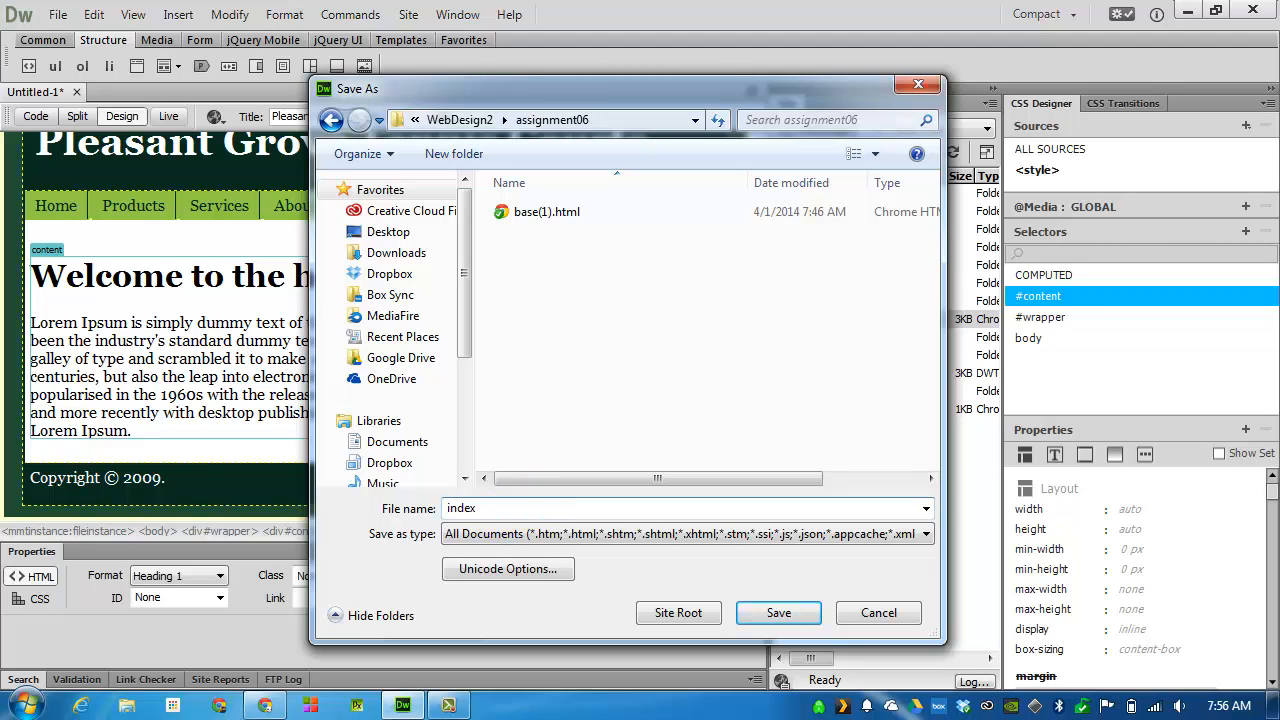
key("Return")
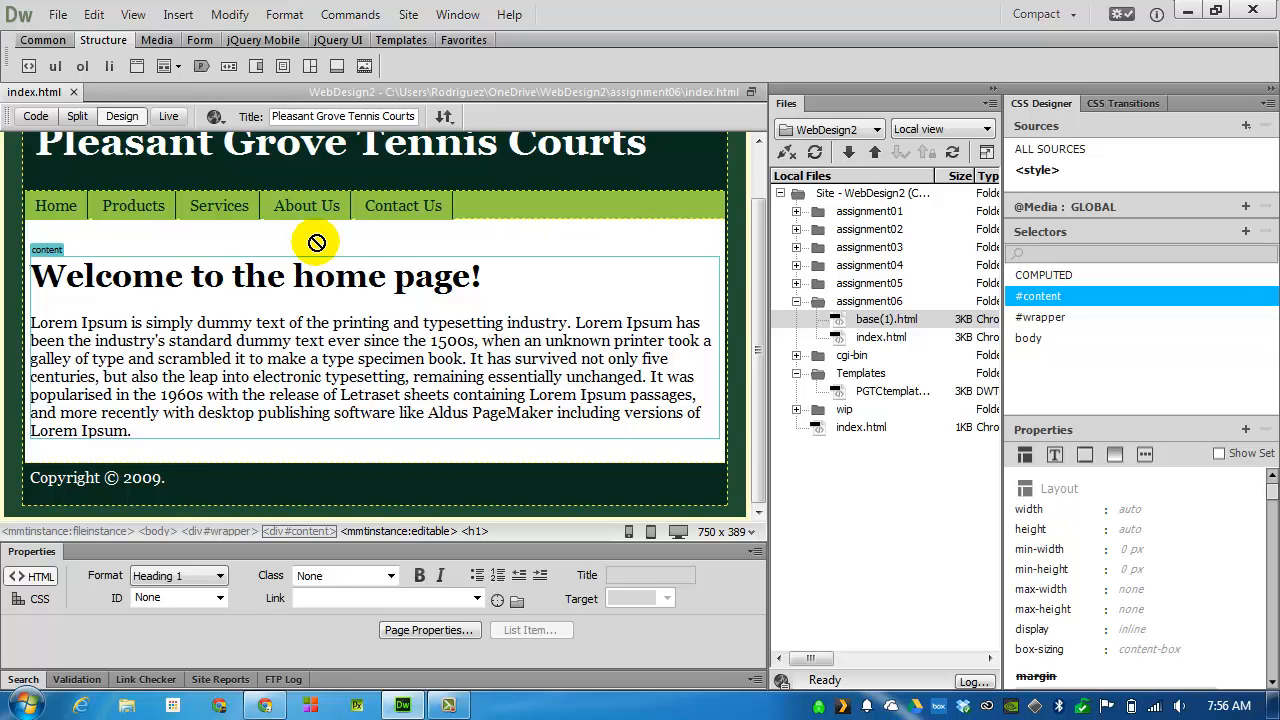
Create a second page from PGTCtemplate and change its heading to "Welcome to our products page!"
left_click(57, 14)
left_click(90, 34)
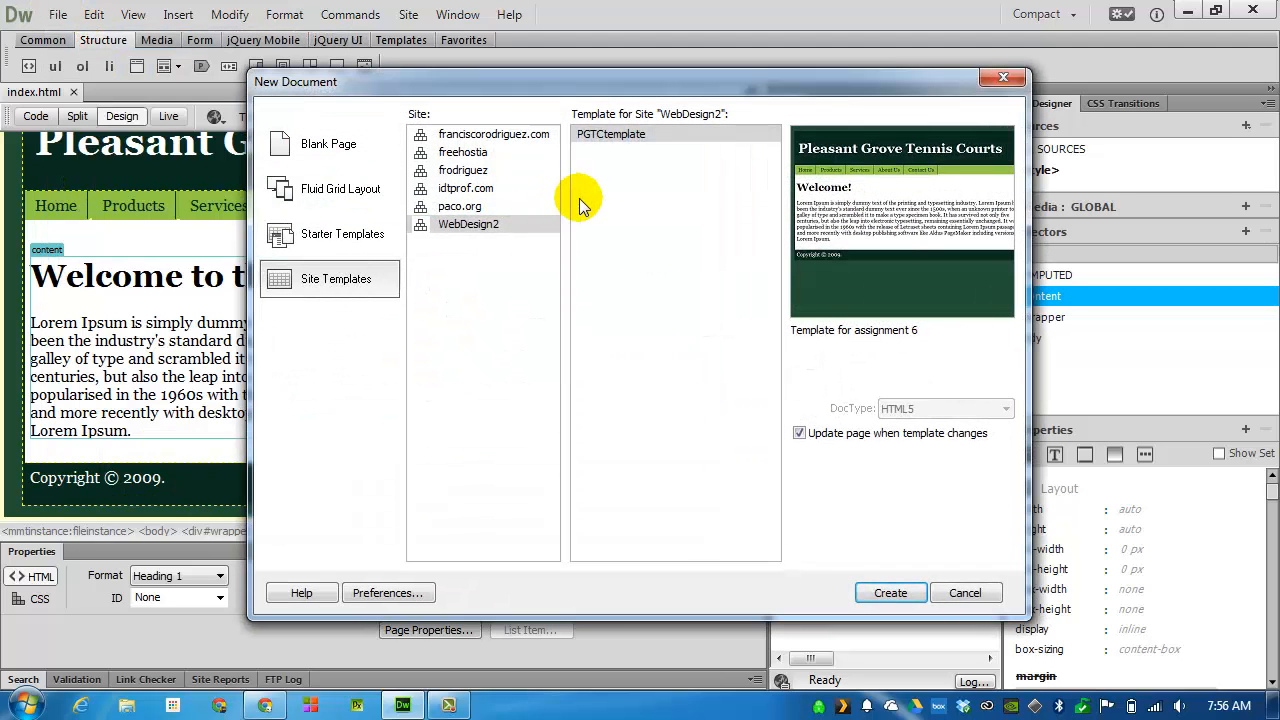
left_click(912, 594)
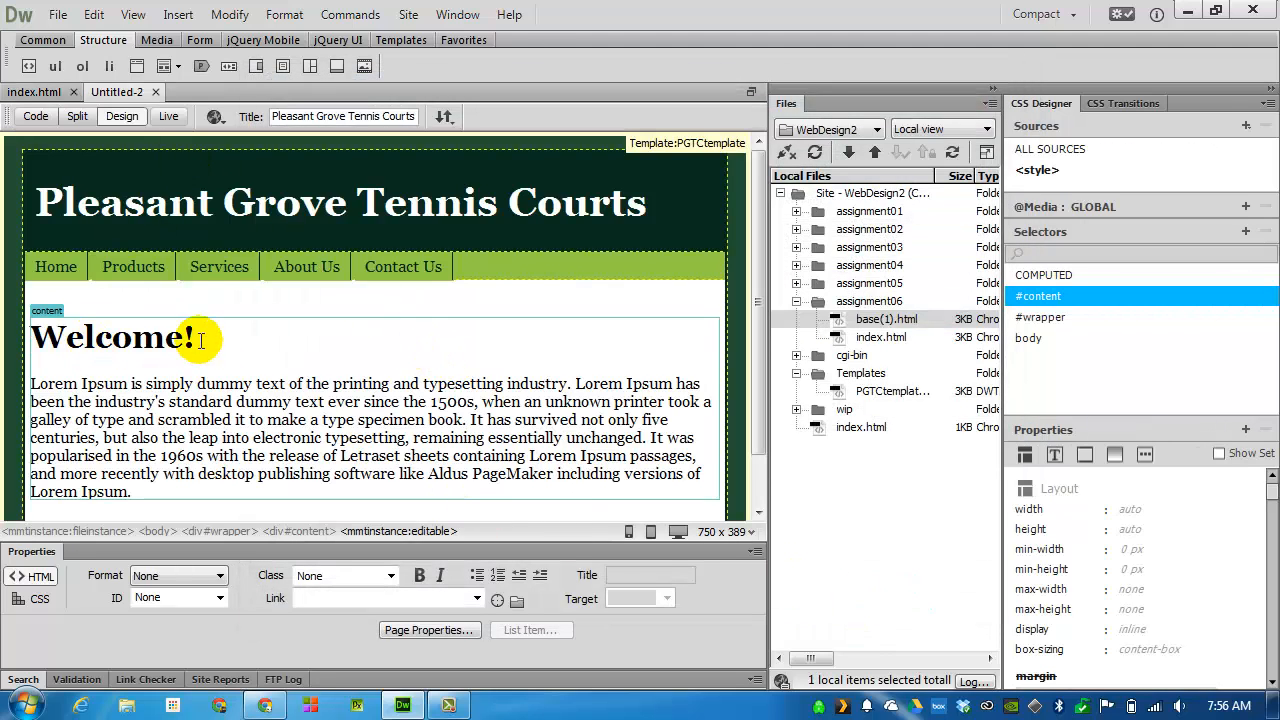
left_click(187, 337)
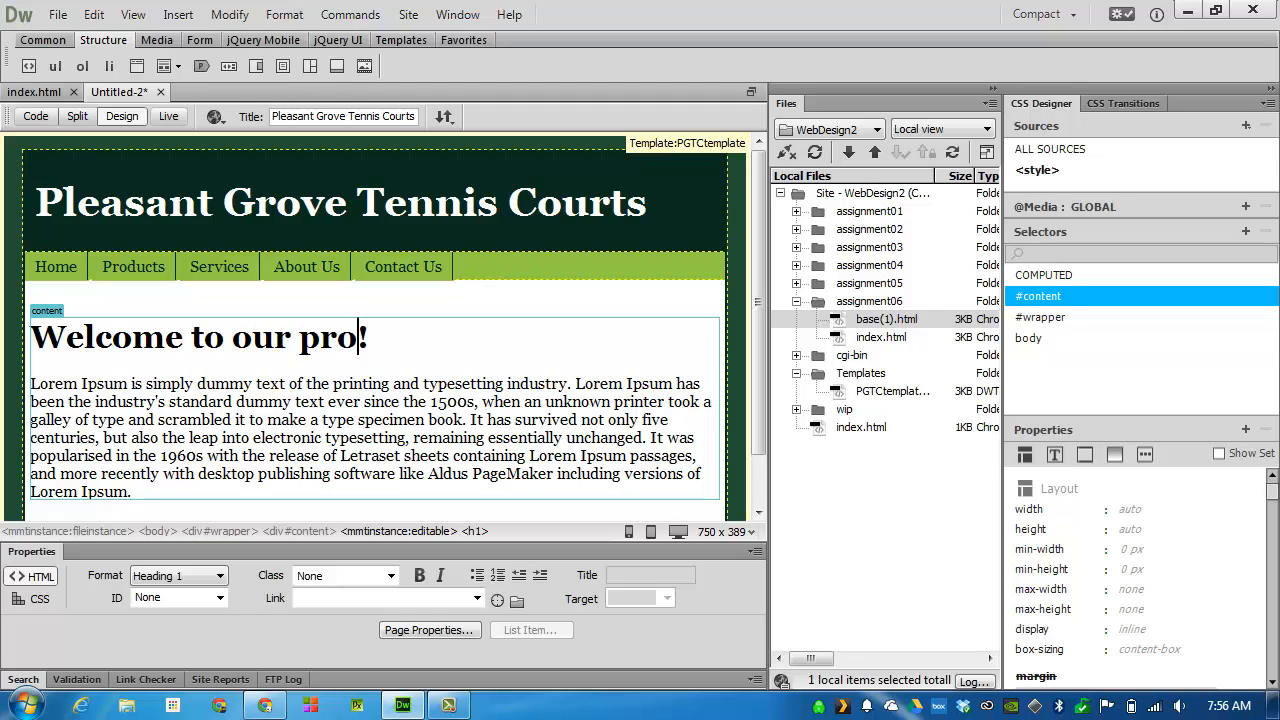
type("to our products page")
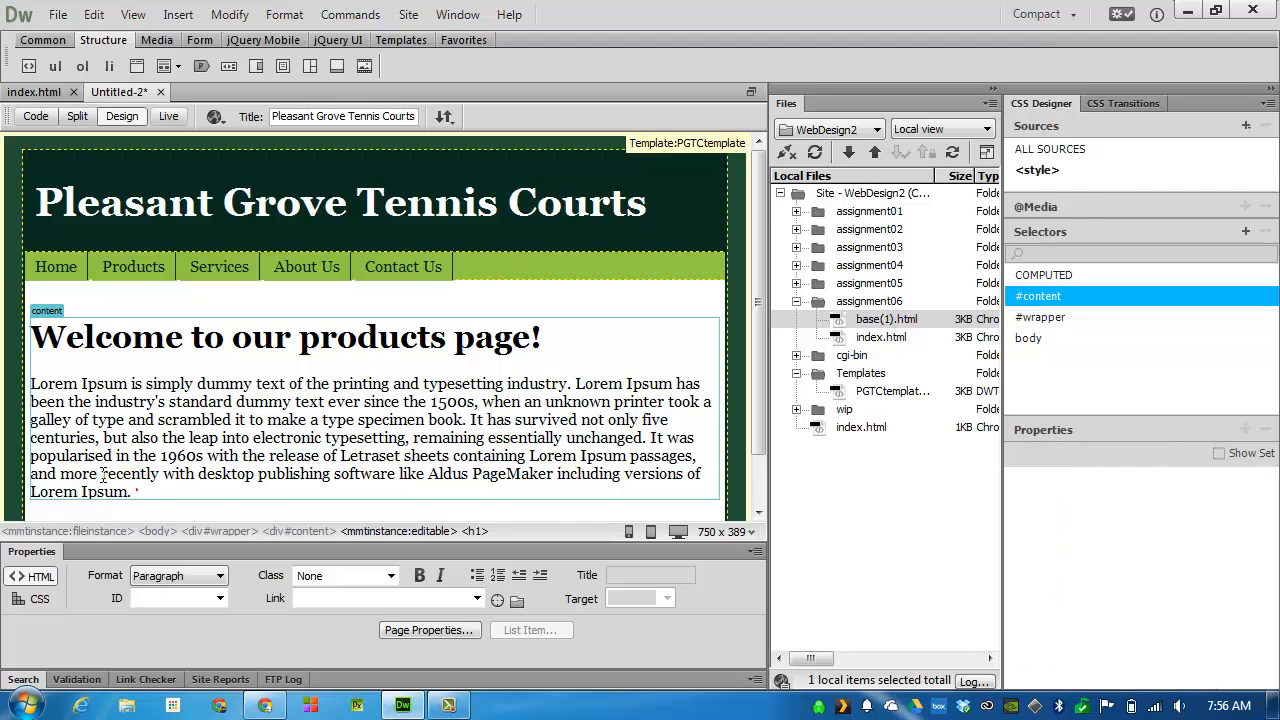
Duplicate the Lorem Ipsum paragraph as a second paragraph below it in the content region
left_click_drag(131, 497, 30, 385)
key("ctrl+c")
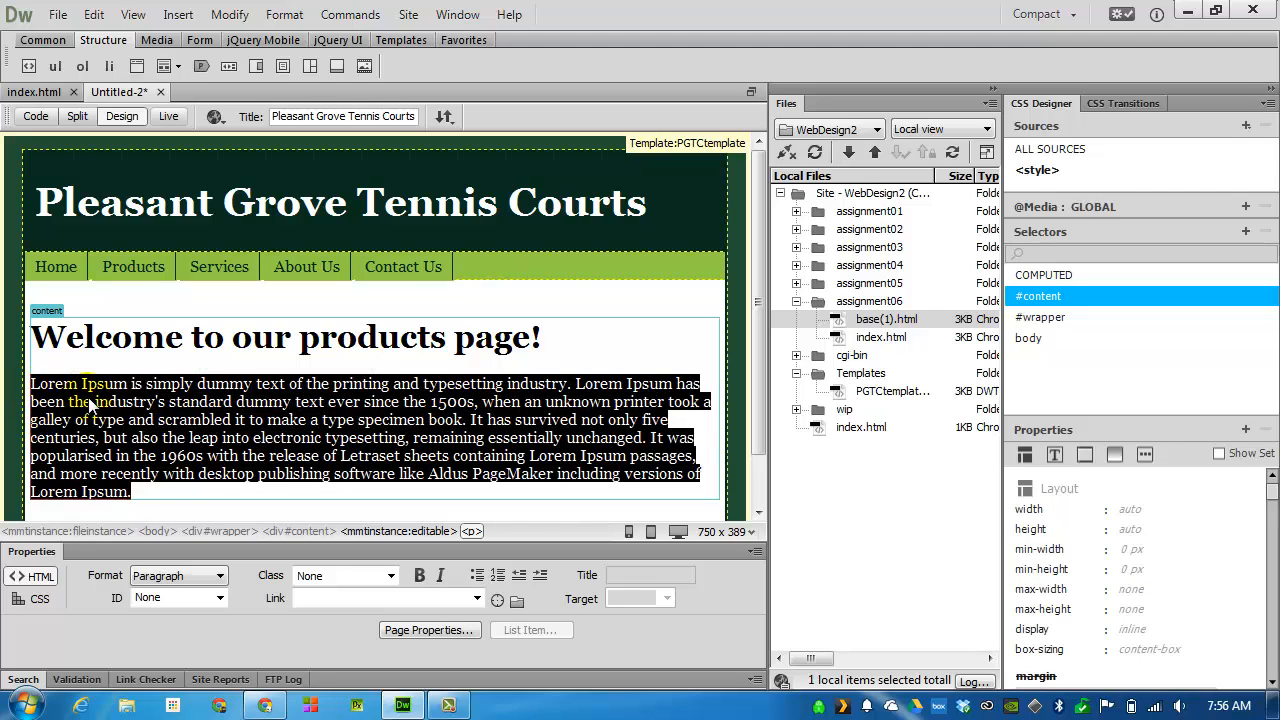
left_click(172, 487)
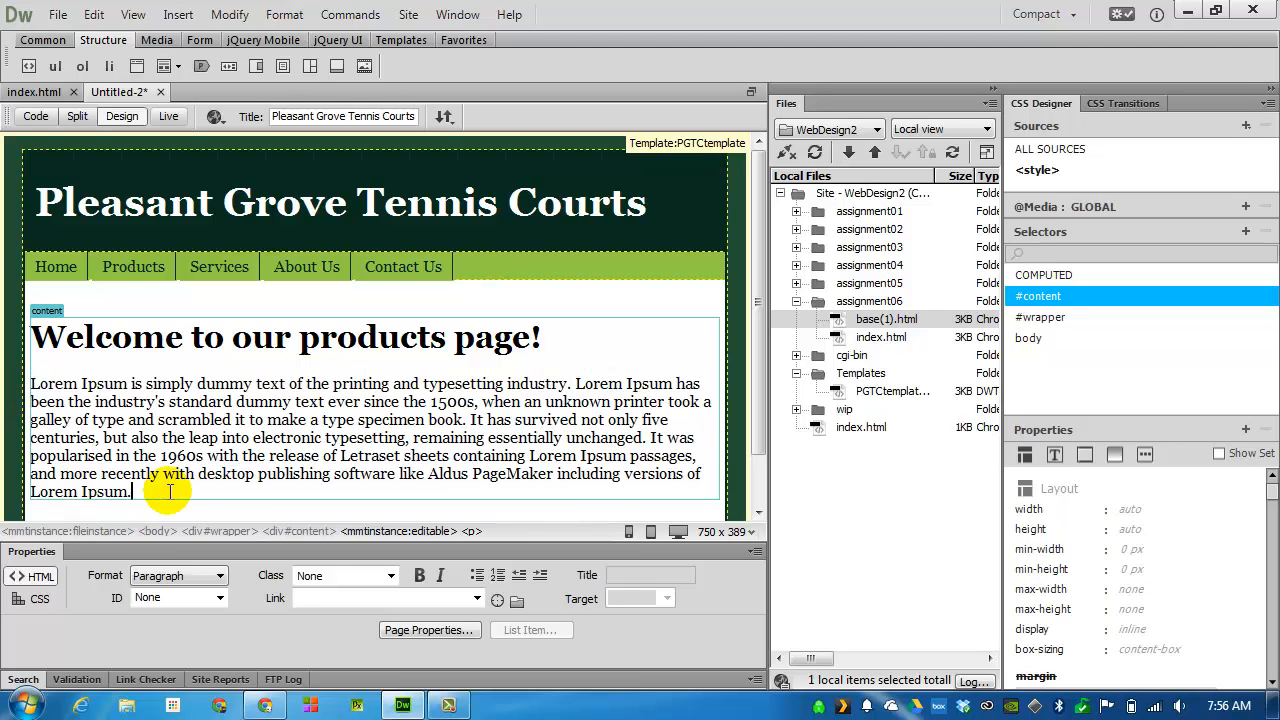
key("Return")
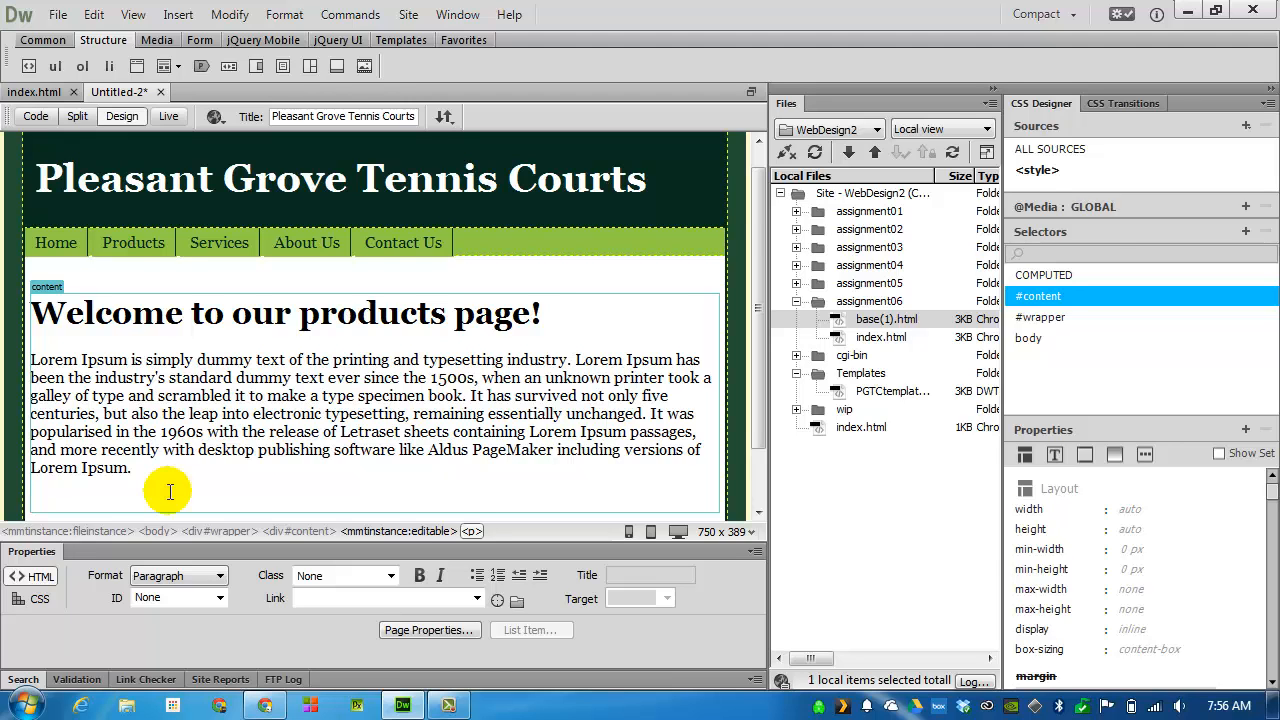
key("ctrl+v")
scroll(171, 394, "down", 3)
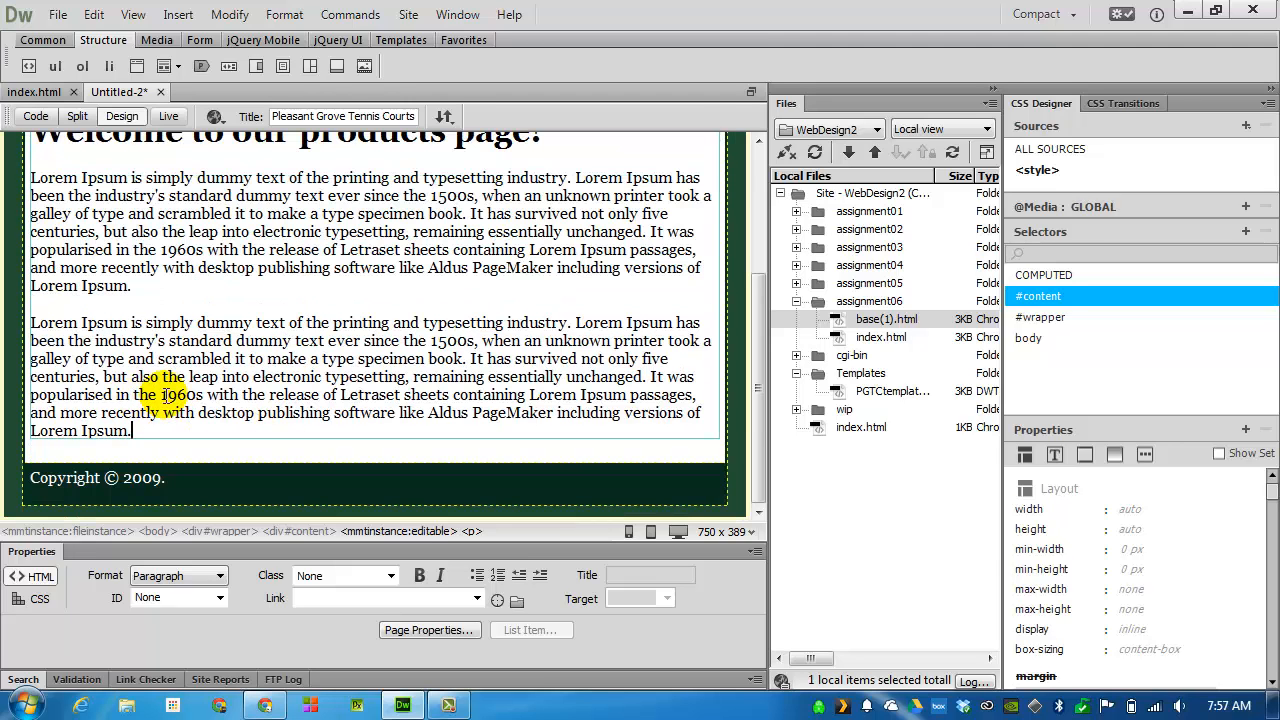
scroll(170, 175, "up", 5)
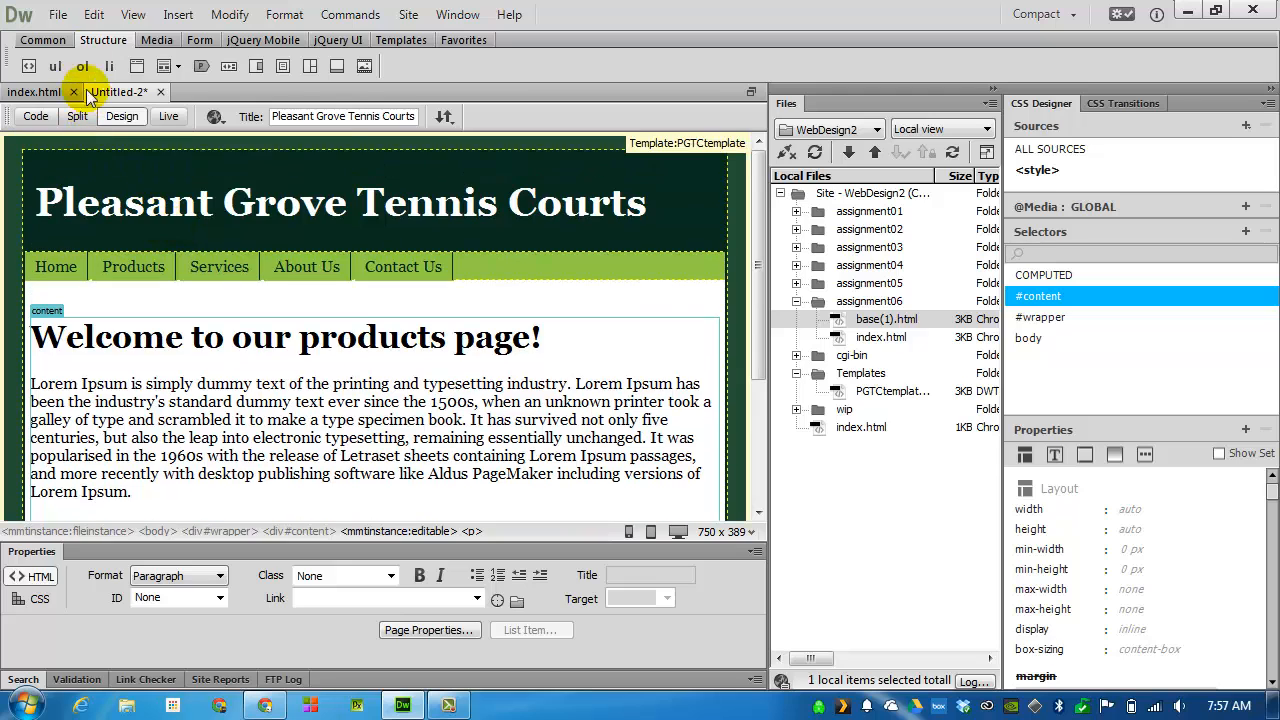
Save the second page as products in the assignment06 folder
left_click(58, 14)
left_click(80, 157)
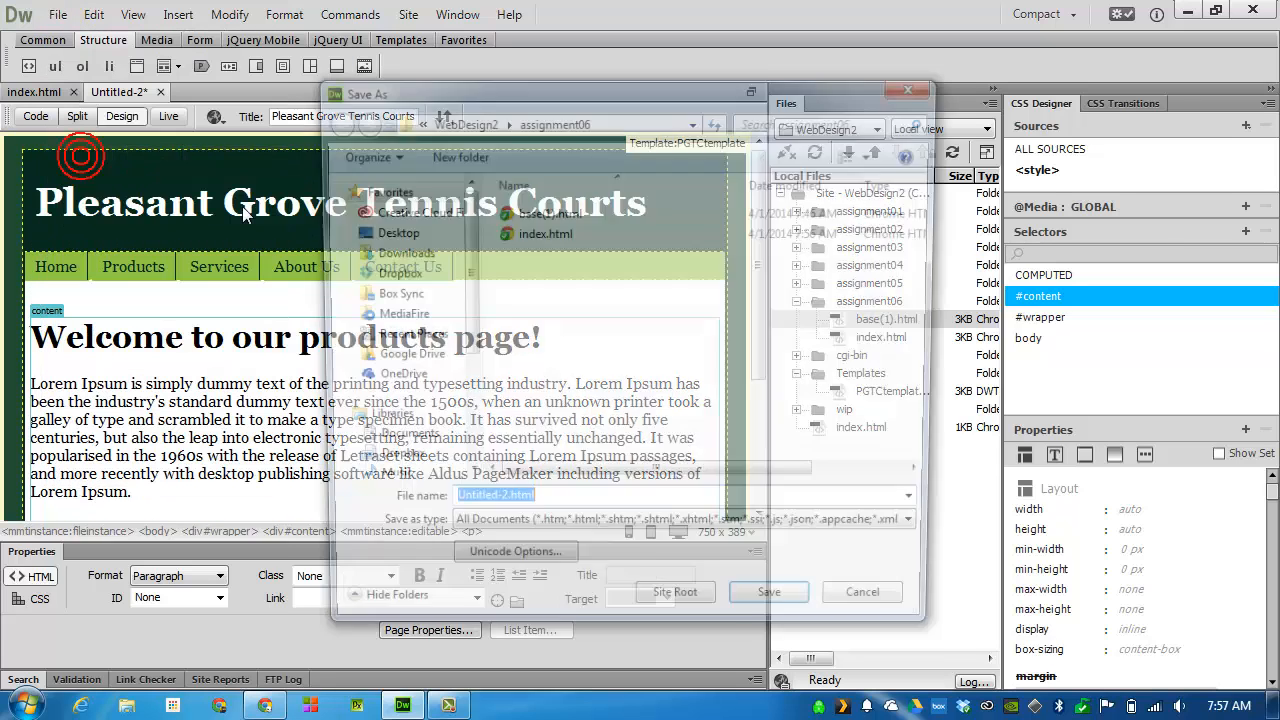
type("products")
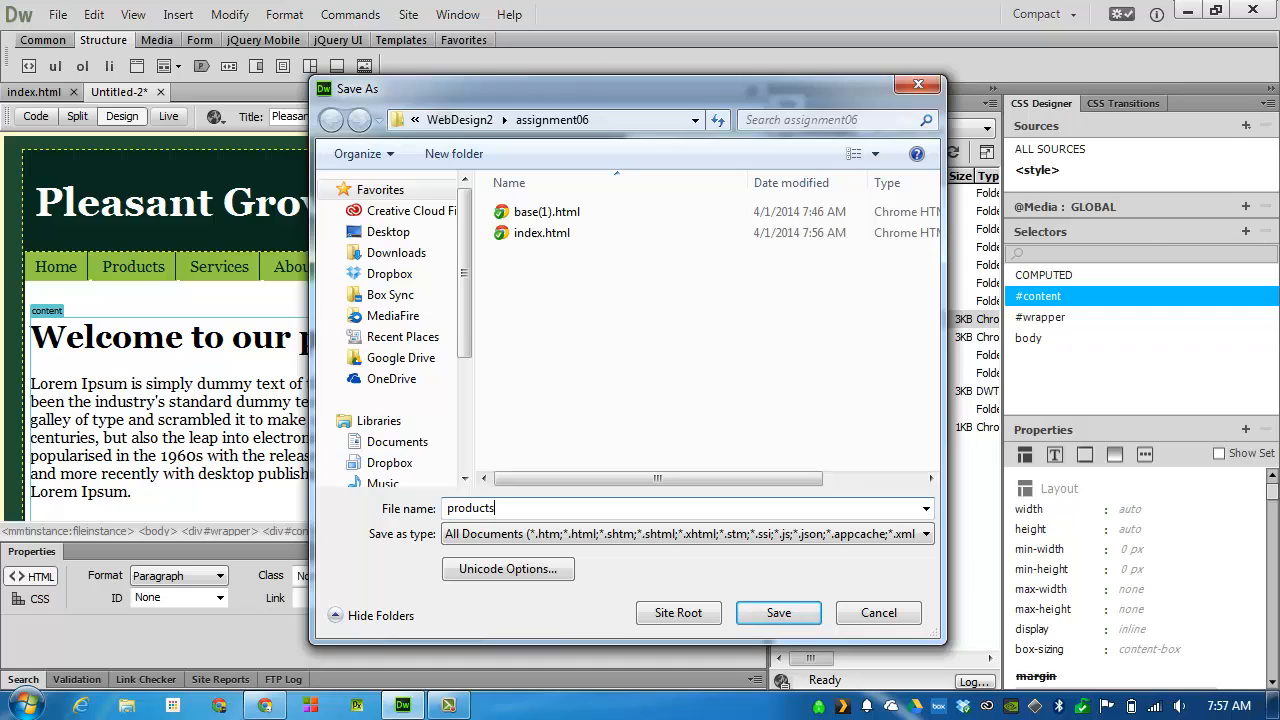
key("Return")
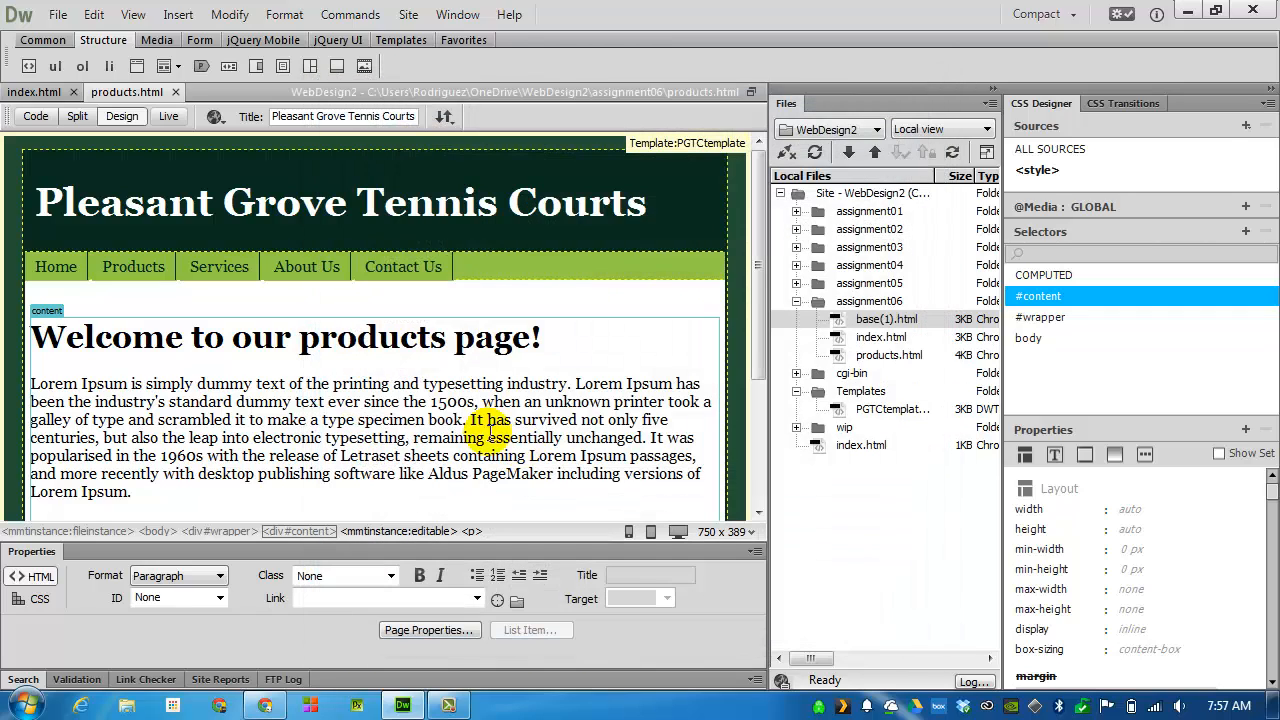
Create a third page from PGTCtemplate and change its heading to "Welcome to our services page!"
left_click(58, 14)
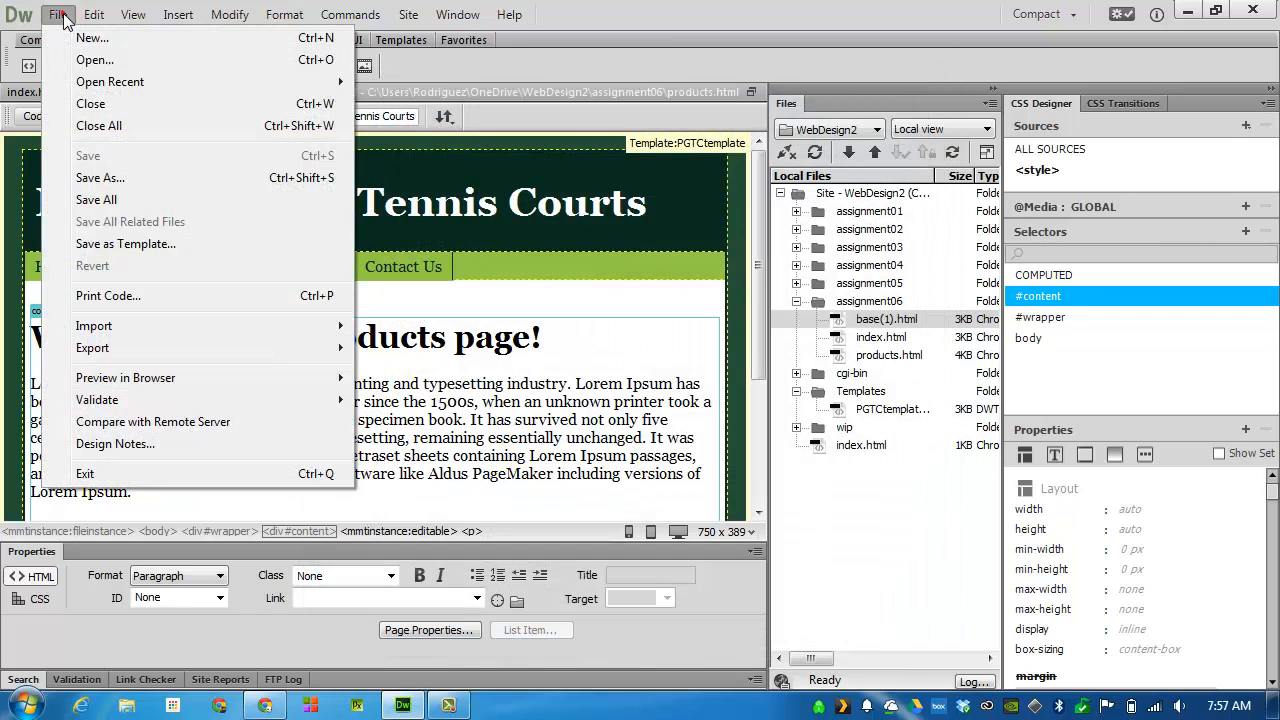
left_click(94, 37)
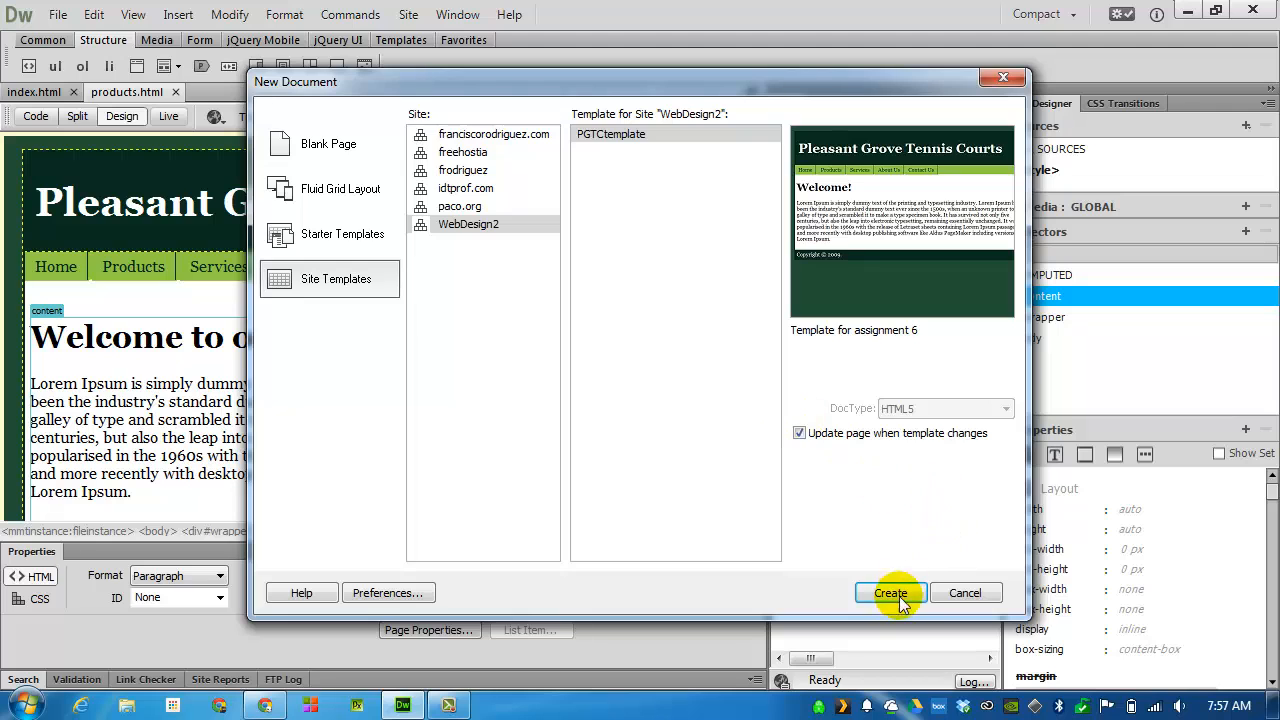
left_click(890, 593)
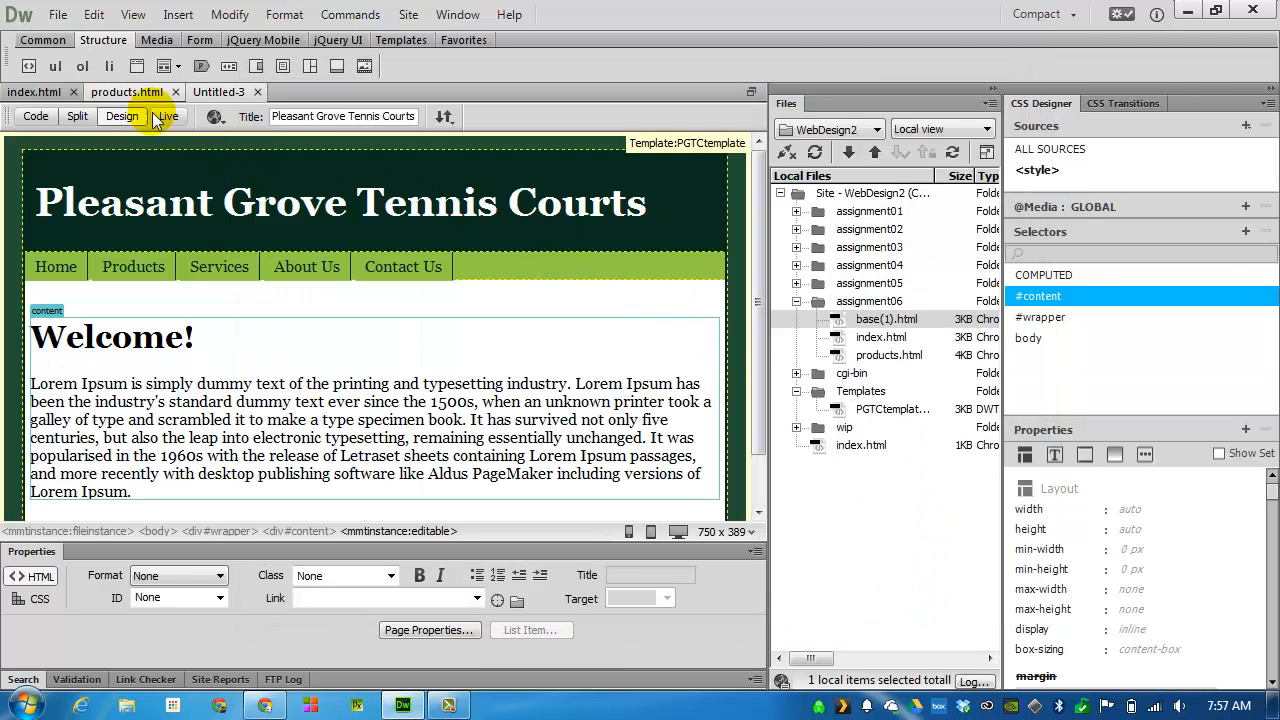
left_click(187, 338)
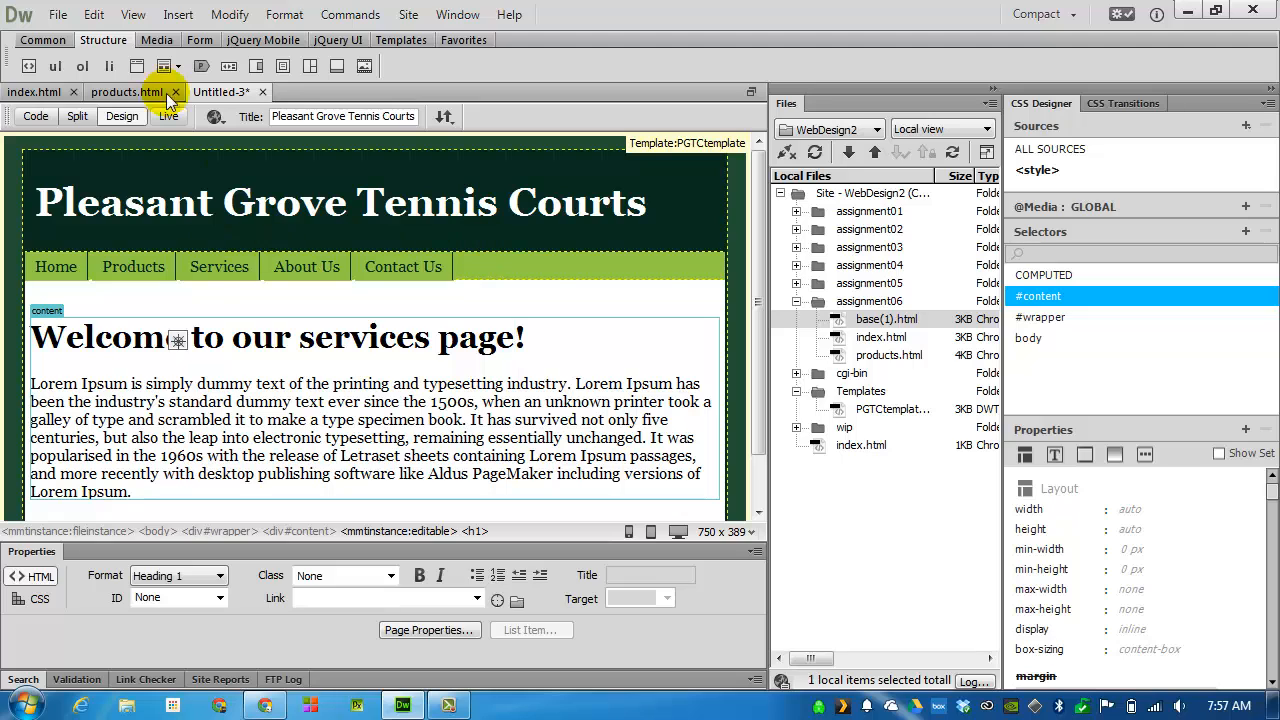
Paste the Lorem Ipsum text as a second paragraph below the first on the services page
left_click(169, 494)
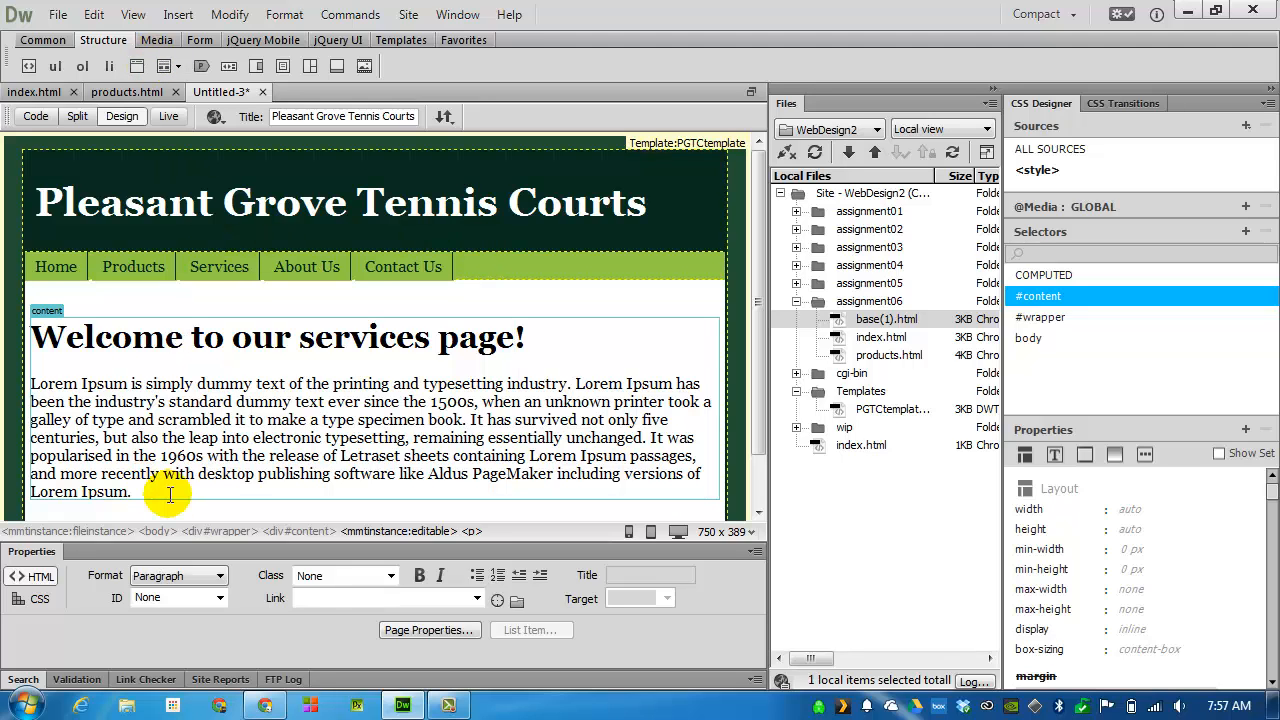
key("Return")
key("ctrl+v")
scroll(271, 306, "up", 3)
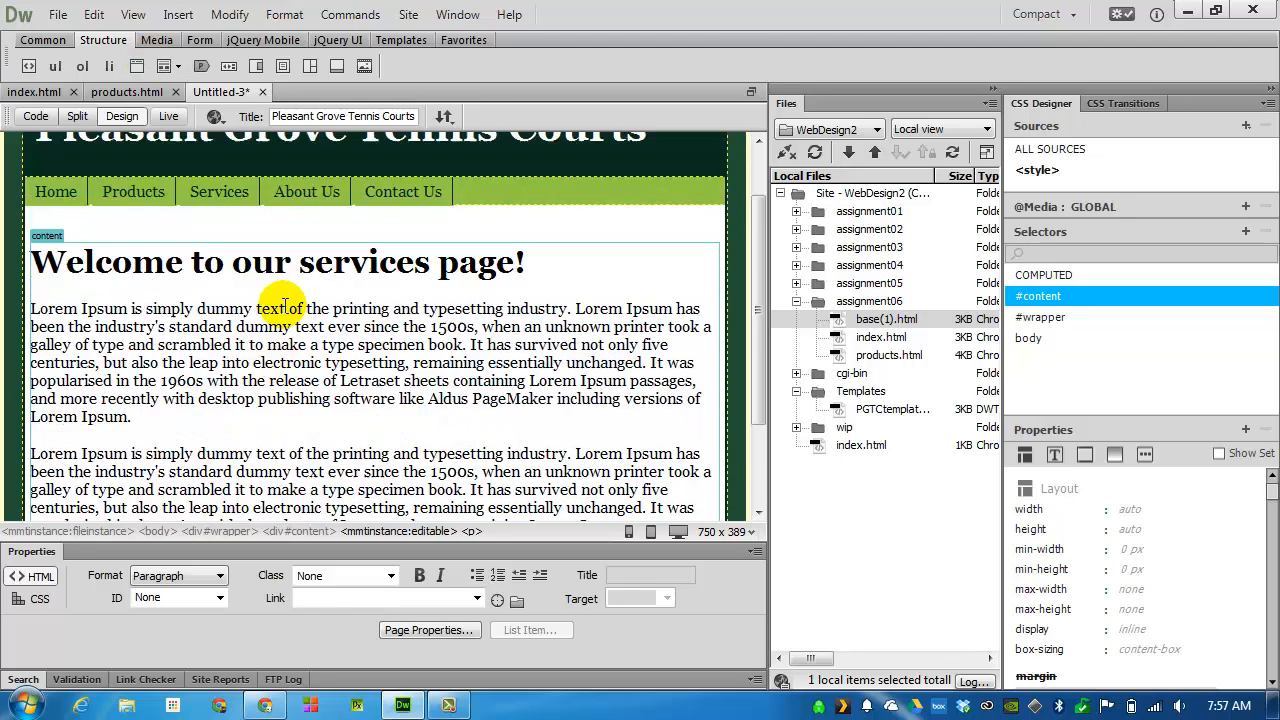
Save the services page as services in the assignment06 folder
left_click(57, 15)
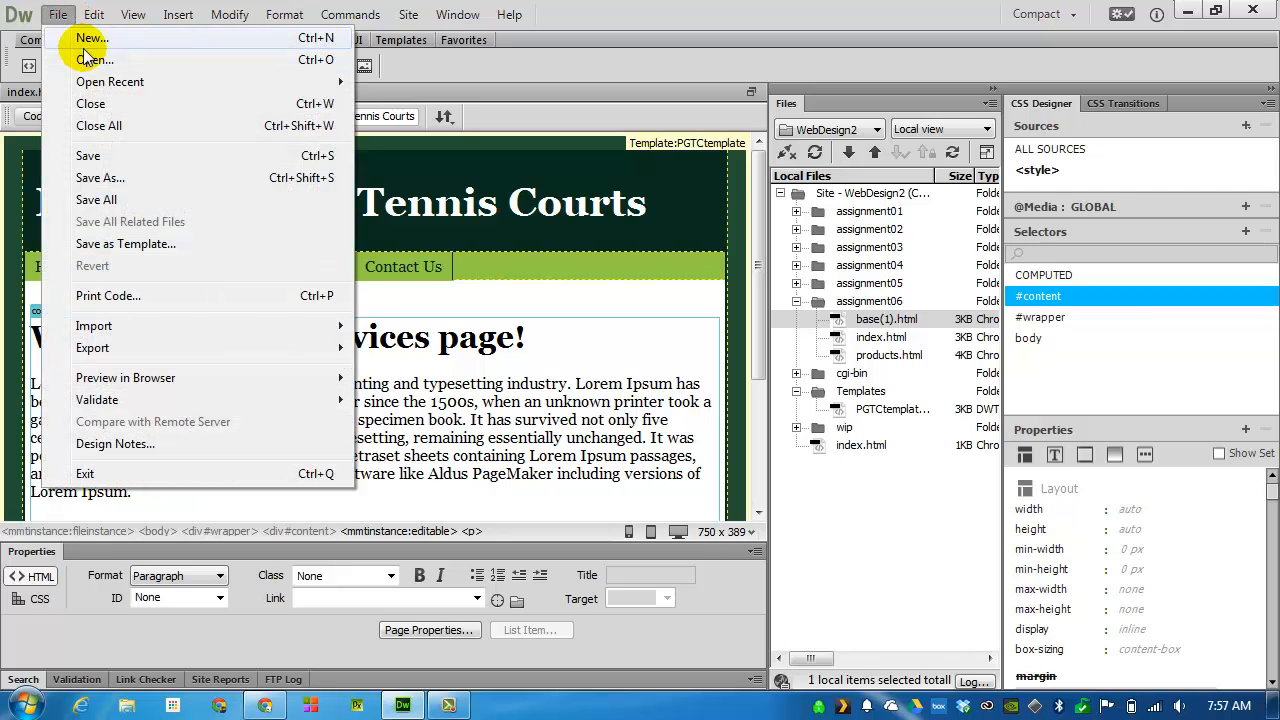
left_click(88, 156)
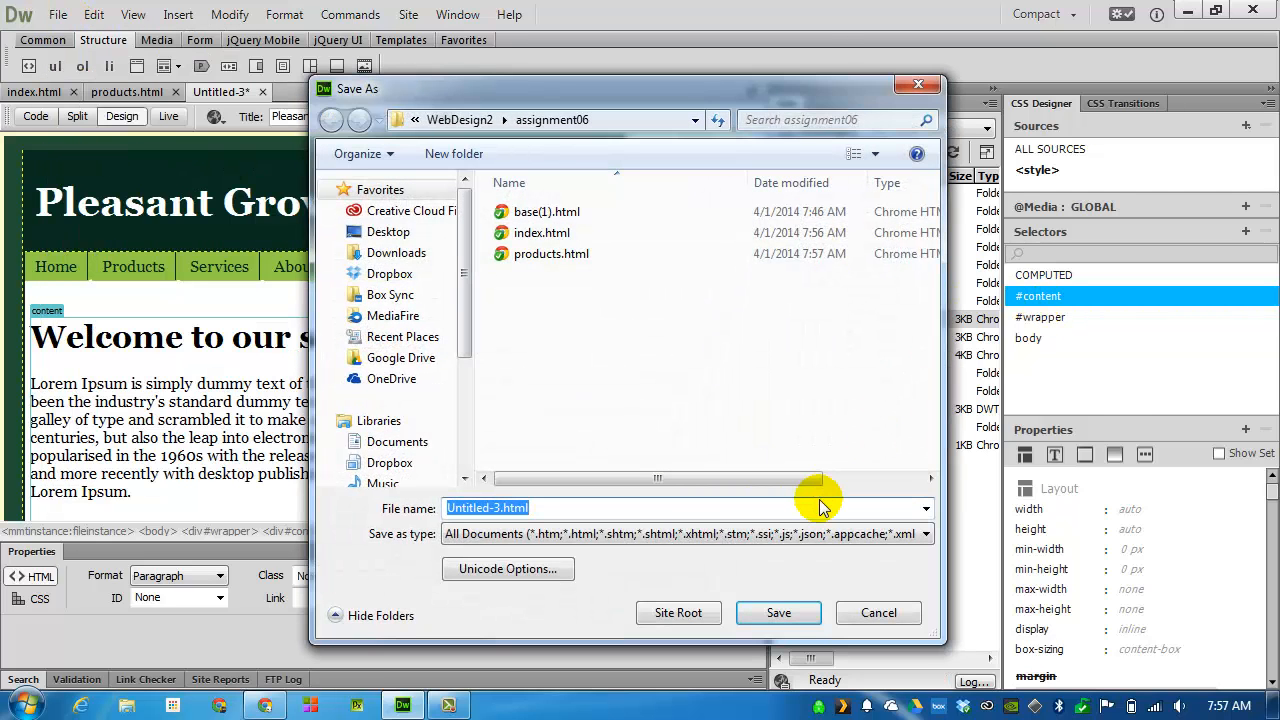
type("services")
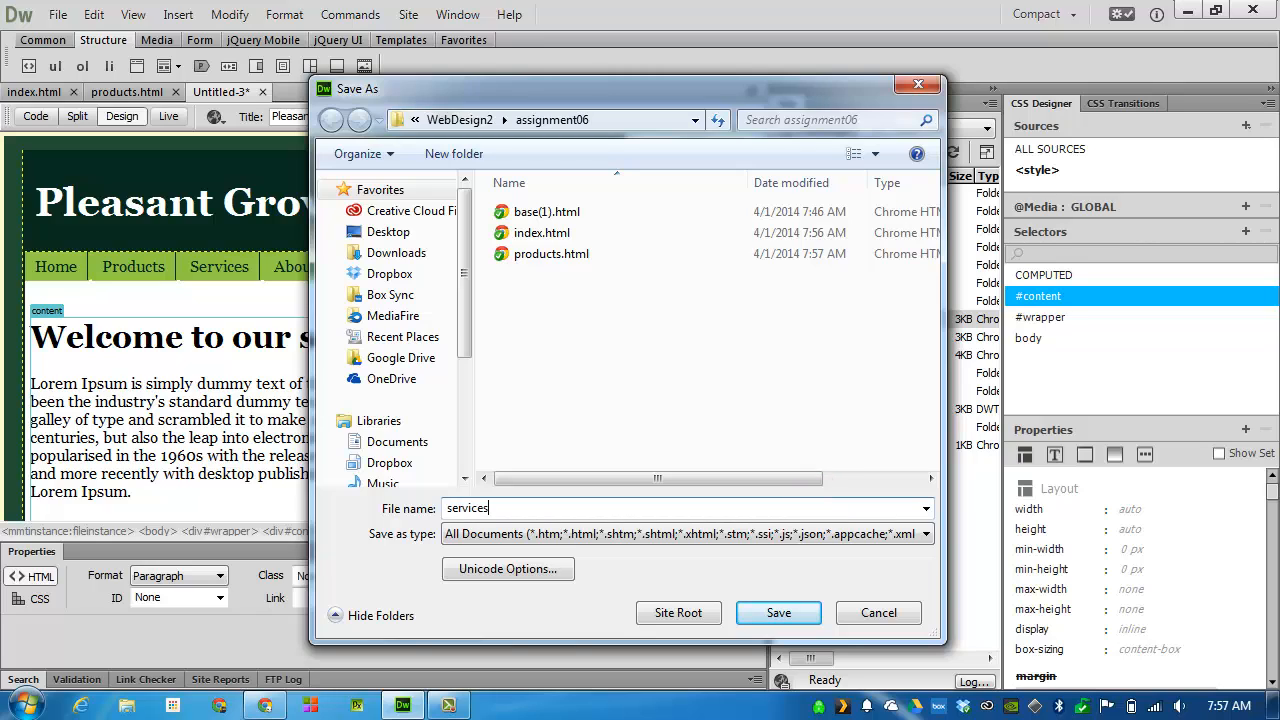
key("Return")
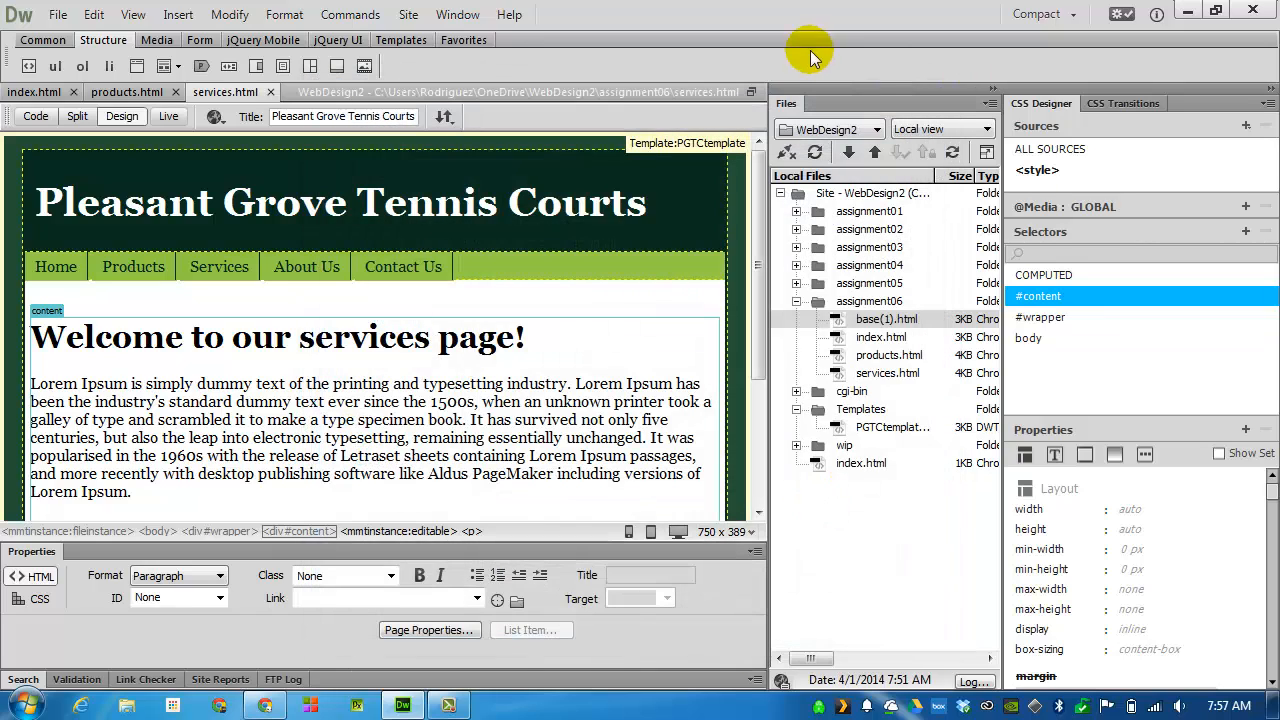
Create a fourth page from PGTCtemplate and change its heading to "About us!"
left_click(57, 18)
left_click(52, 34)
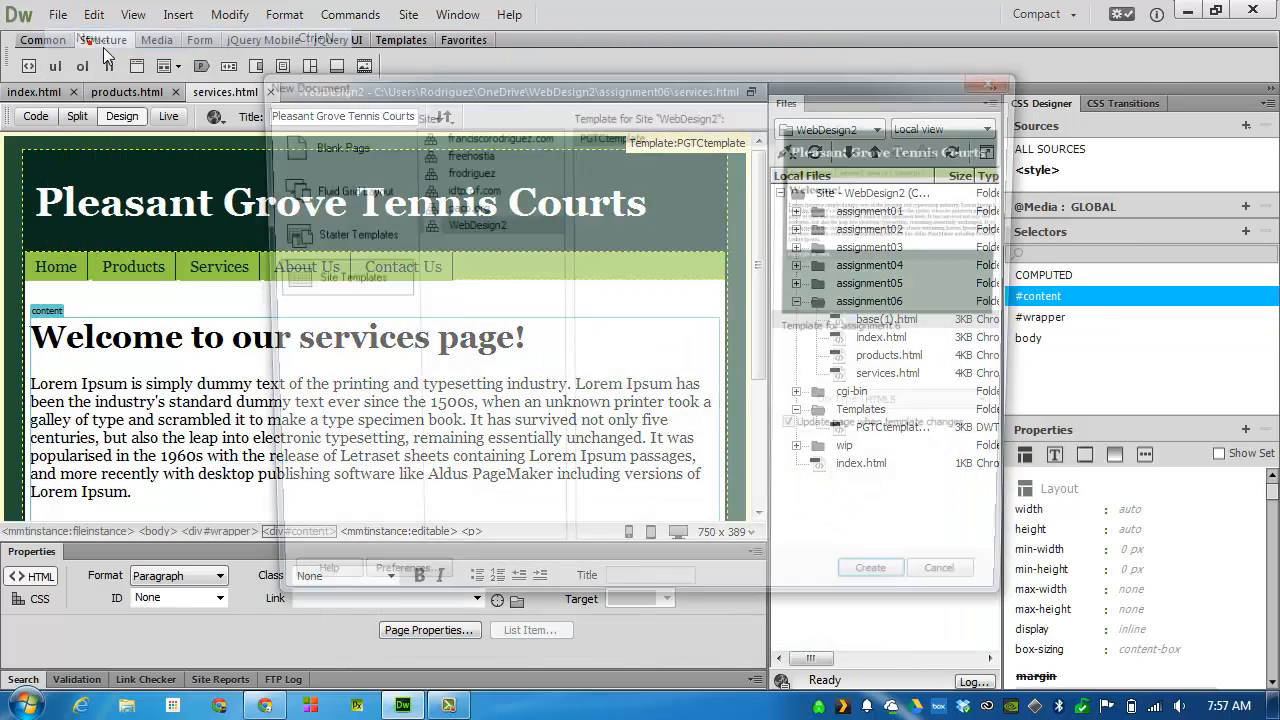
left_click(888, 593)
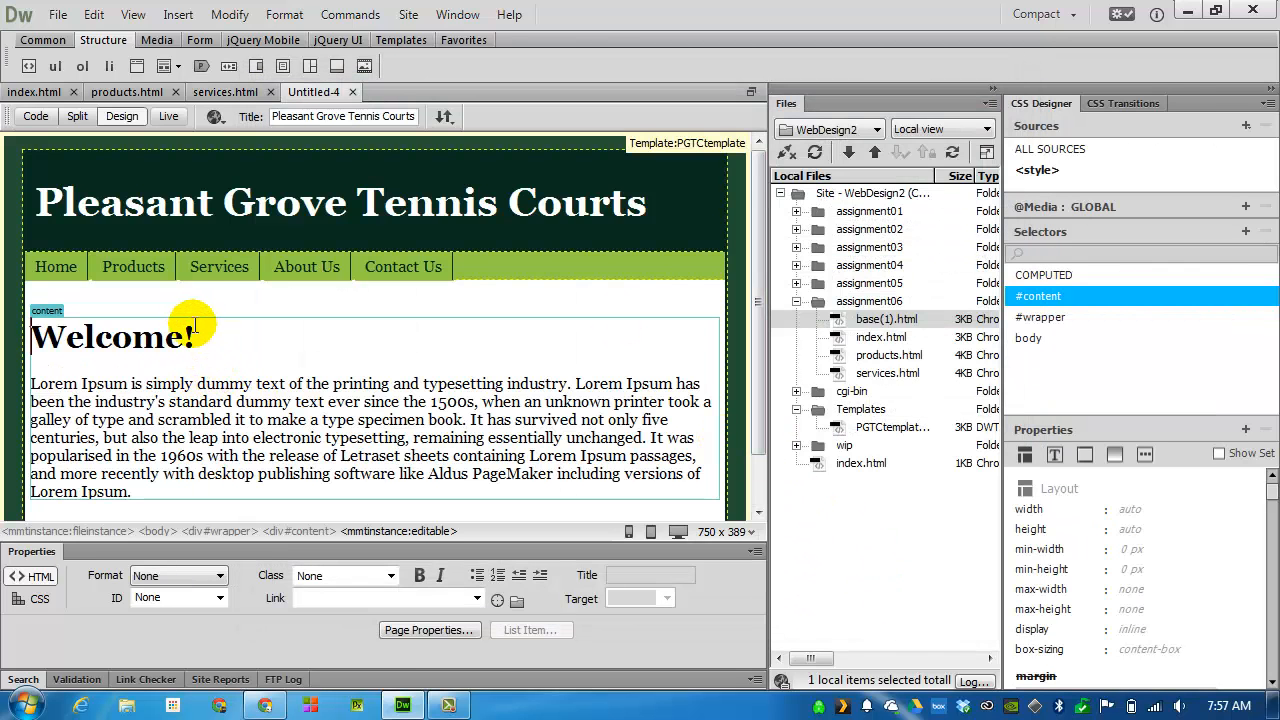
left_click(187, 334)
key("shift+Left")
key("shift+Left")
key("shift+Left")
key("shift+Left")
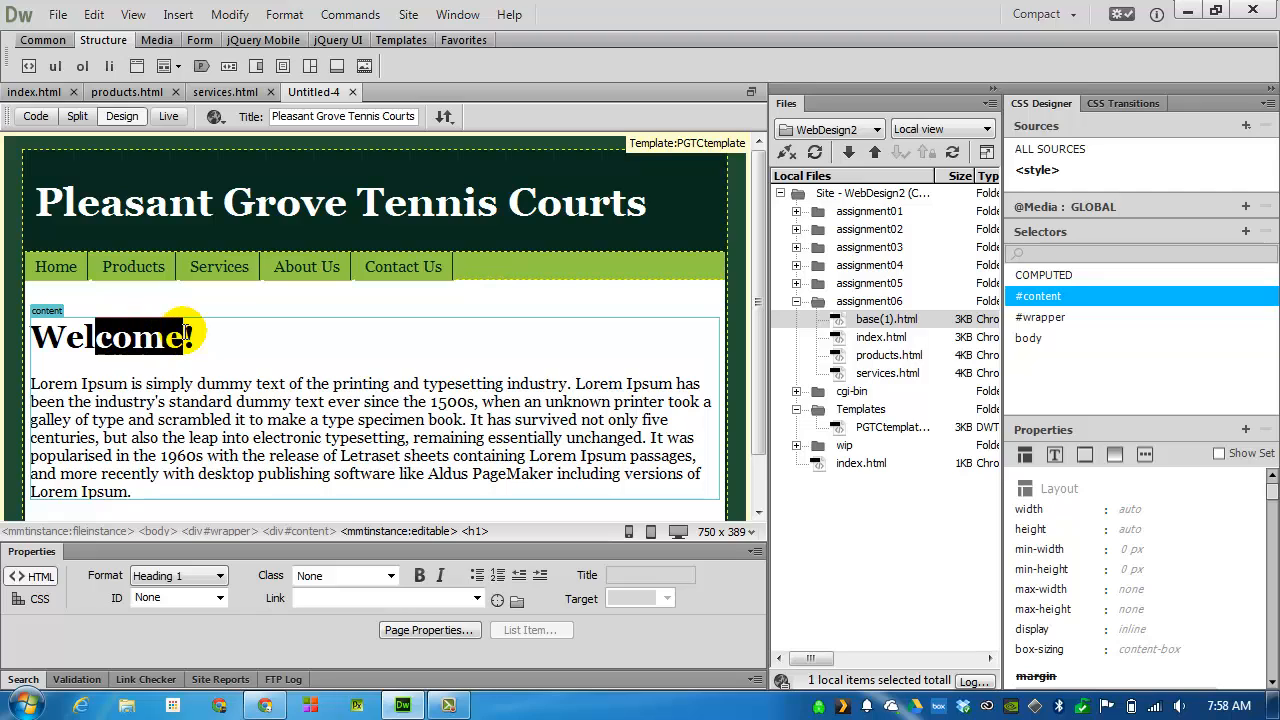
key("shift+Left")
type("Ab")
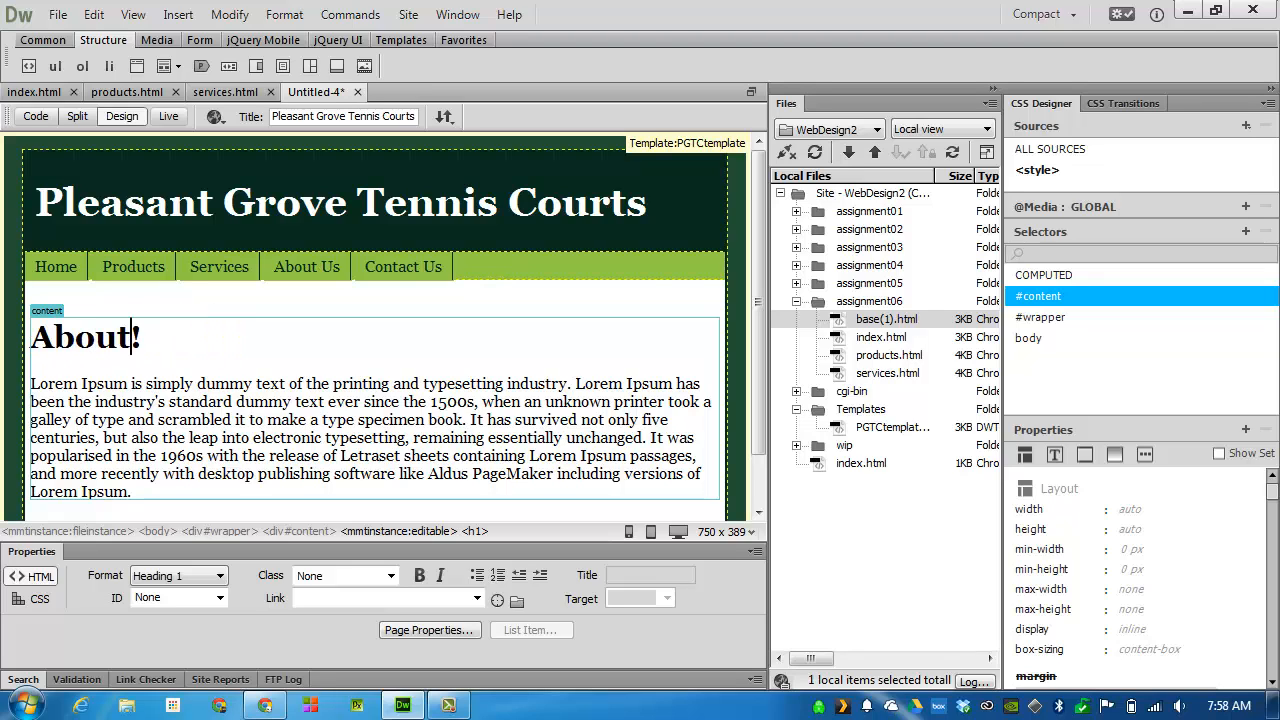
Save the About us page as aboutus in the assignment06 folder
scroll(400, 365, "down", 2)
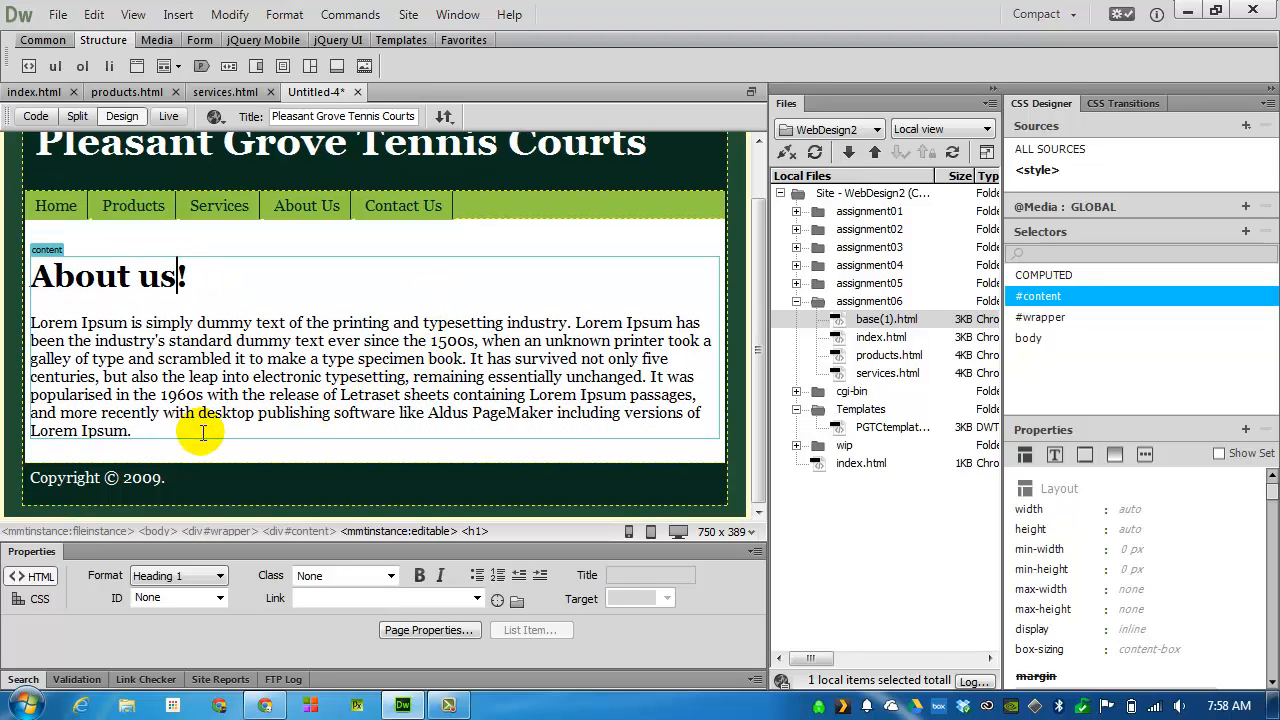
left_click(58, 14)
left_click(300, 172)
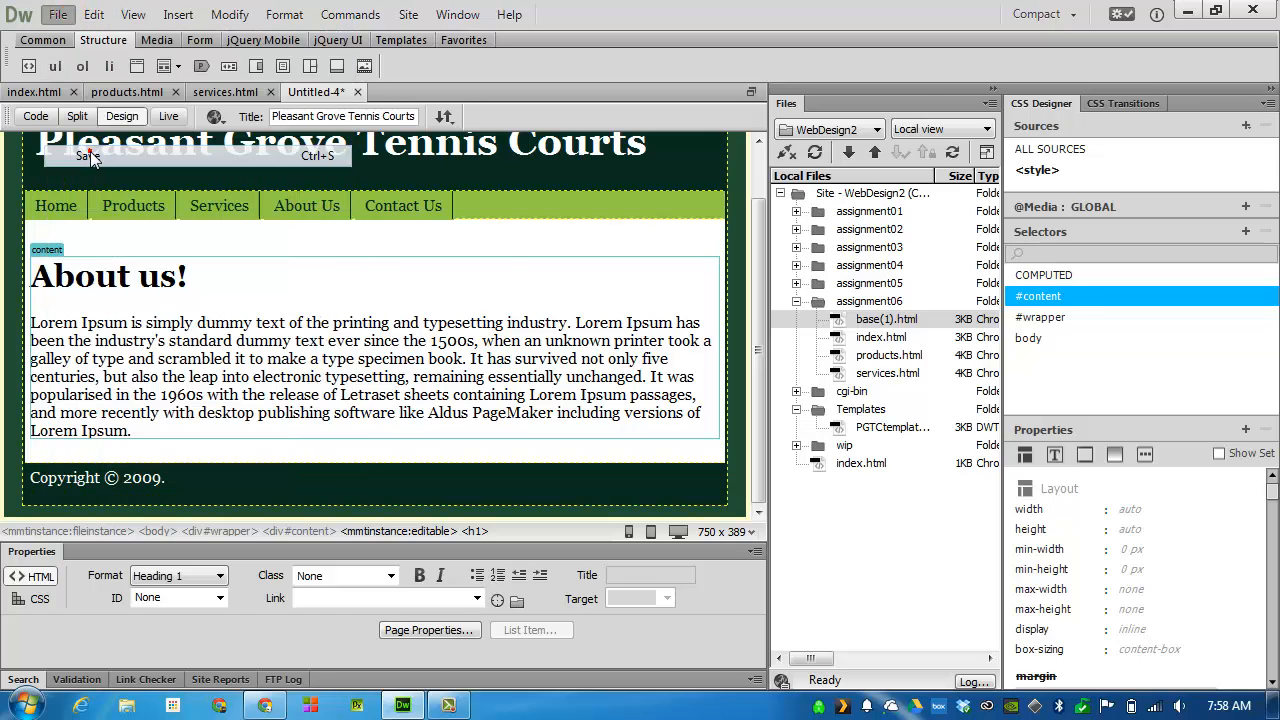
type("aboutus")
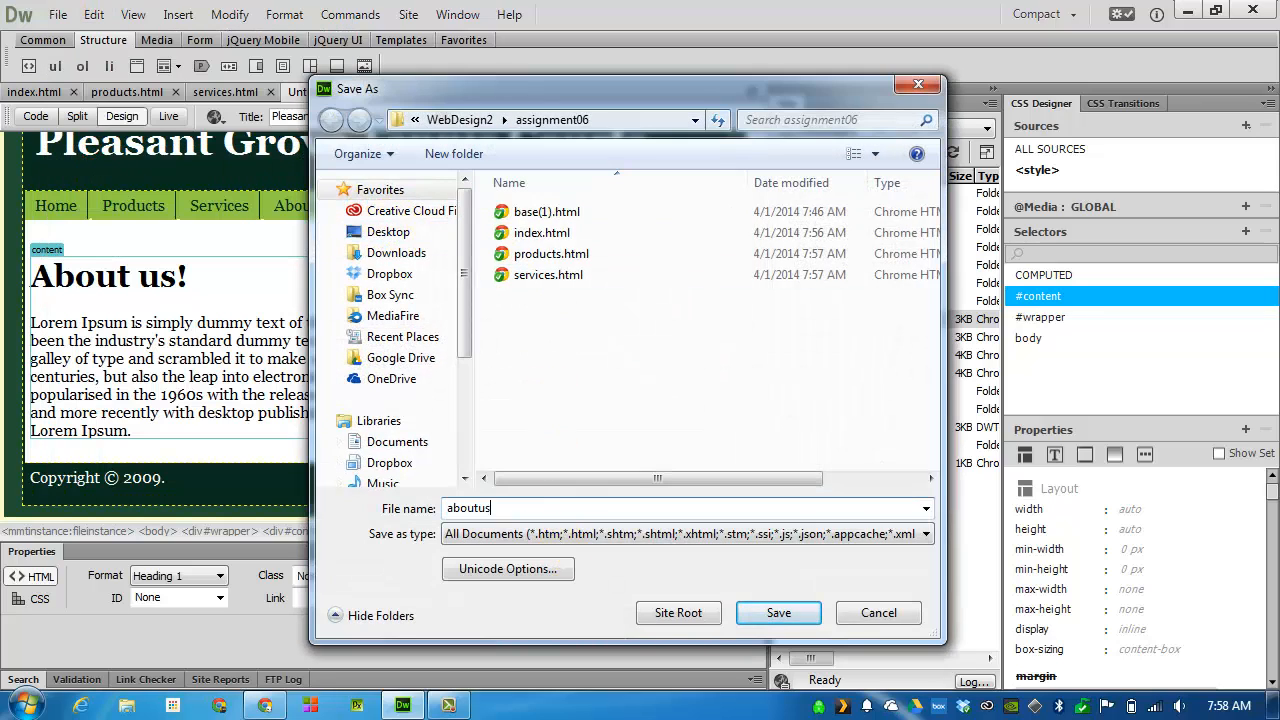
key("Return")
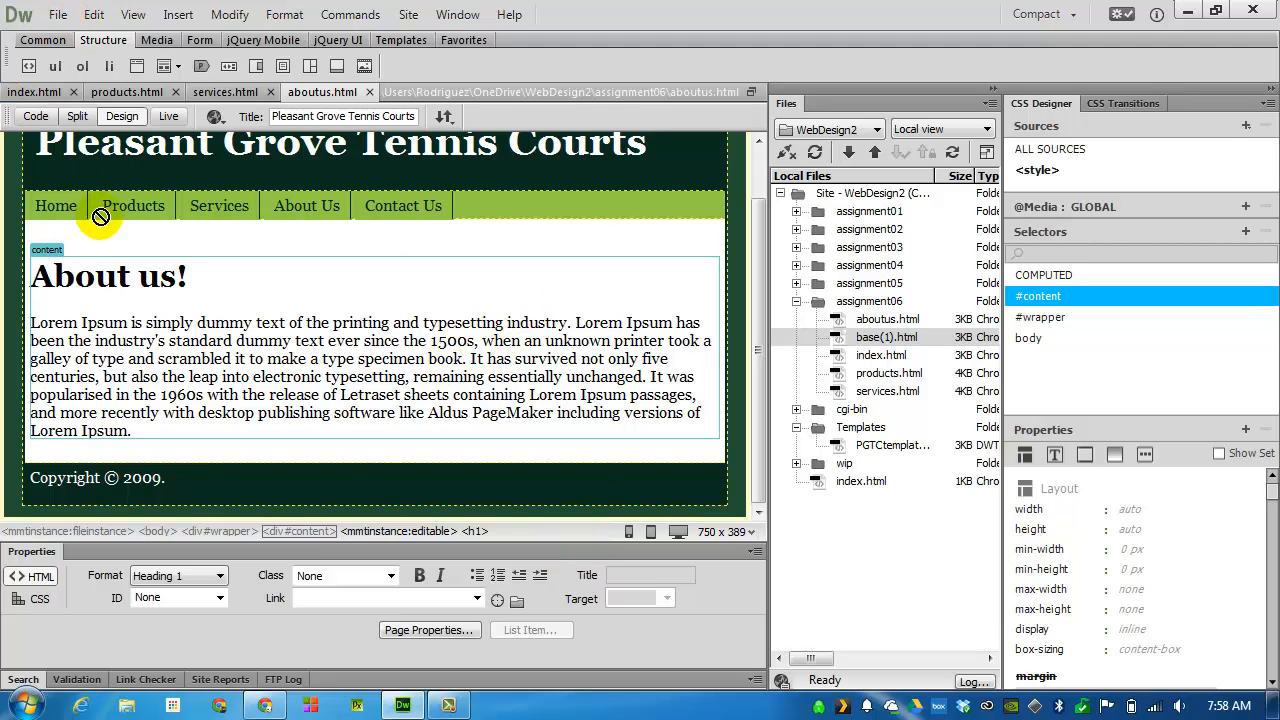
Create a fifth page from PGTCtemplate and change its heading to "Contact us!"
left_click(58, 14)
left_click(63, 40)
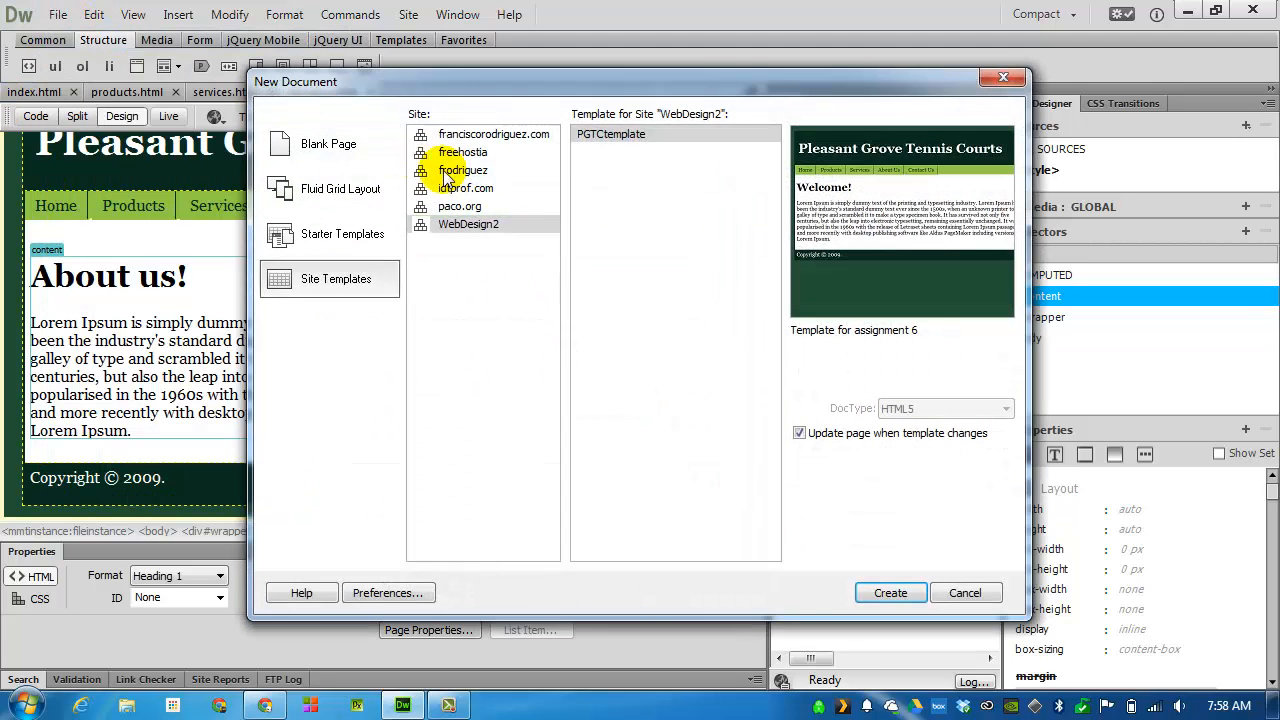
left_click(872, 592)
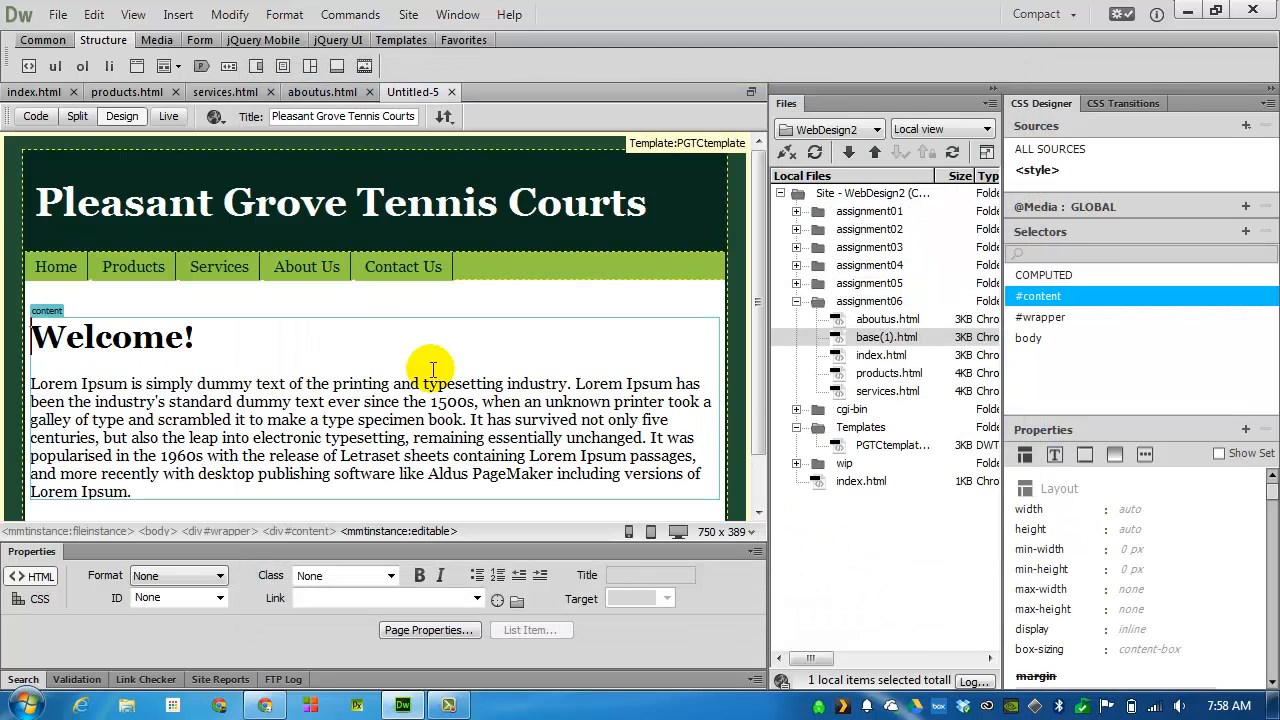
double_click(160, 340)
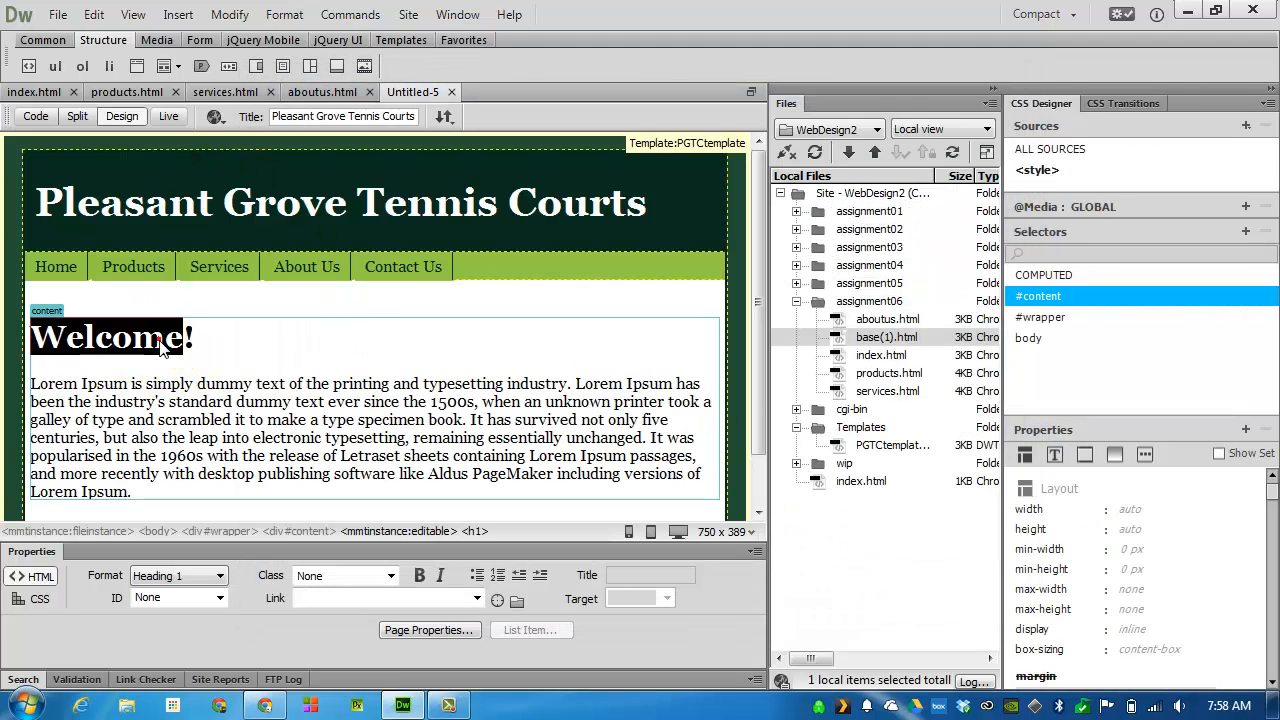
key("Delete")
type("Contact us!")
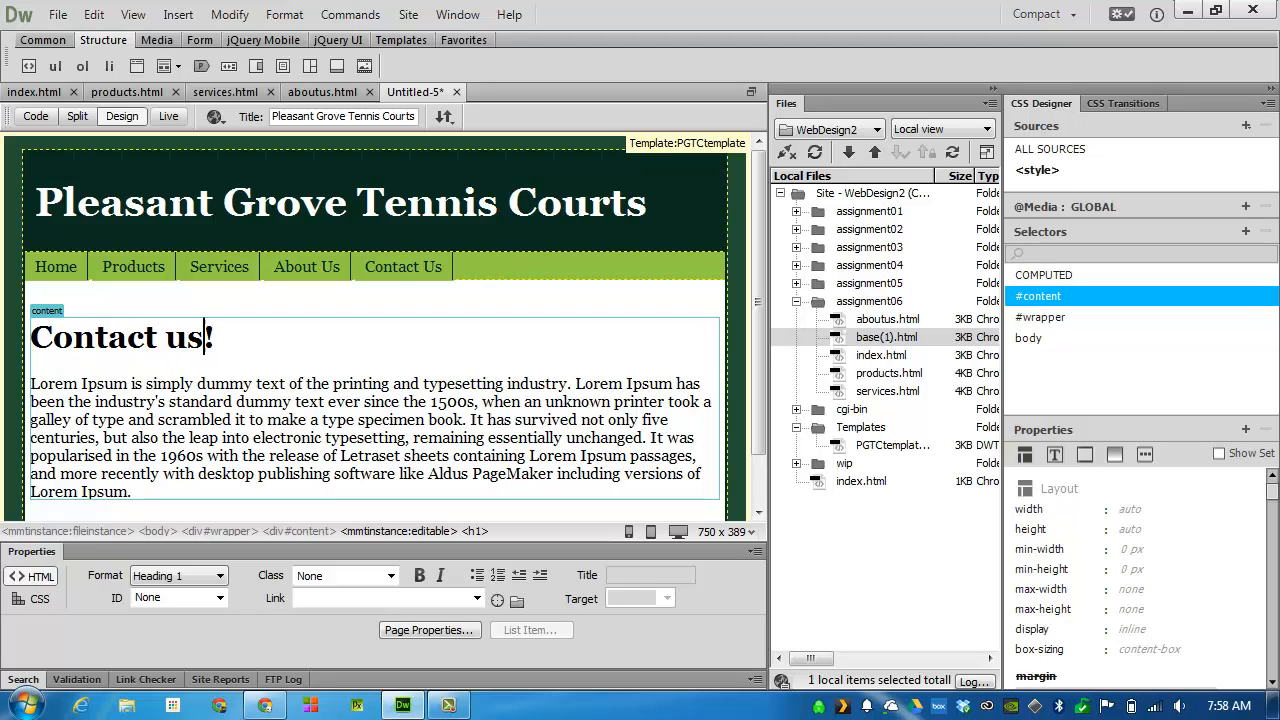
Save the Contact us page as contanctus in the assignment06 folder
scroll(215, 430, "down", 1)
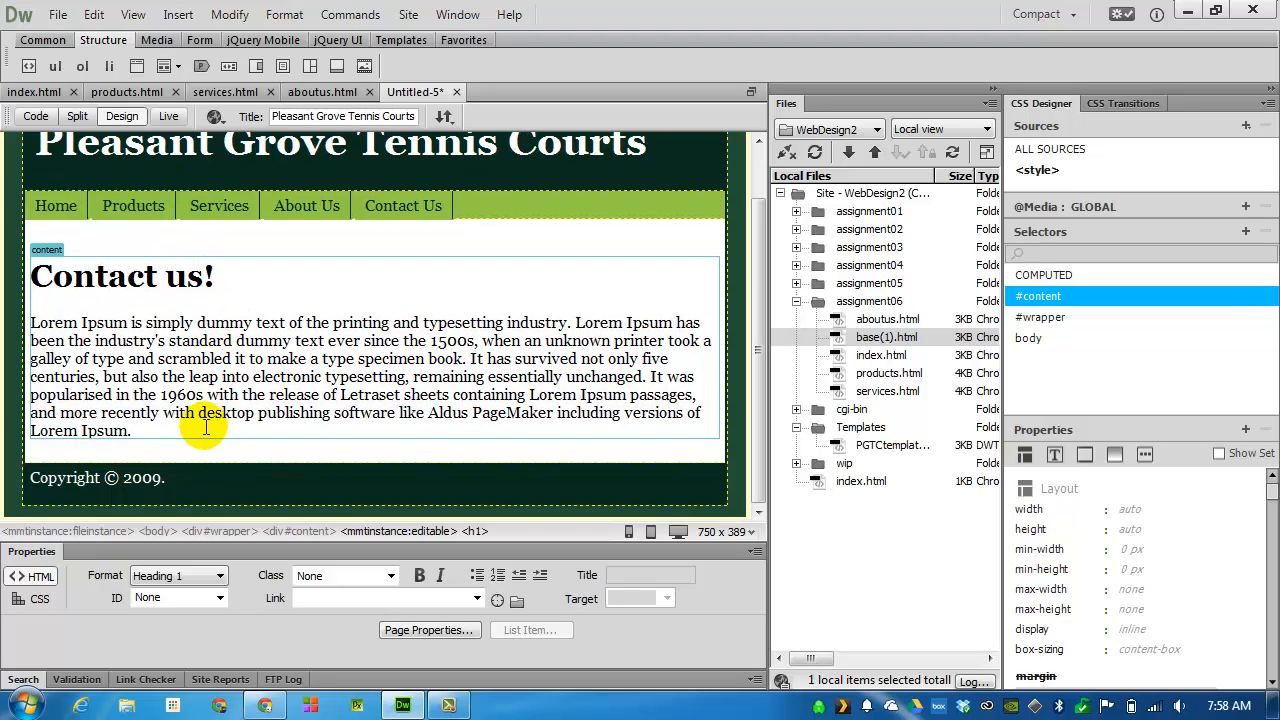
scroll(255, 310, "up", 1)
left_click(63, 14)
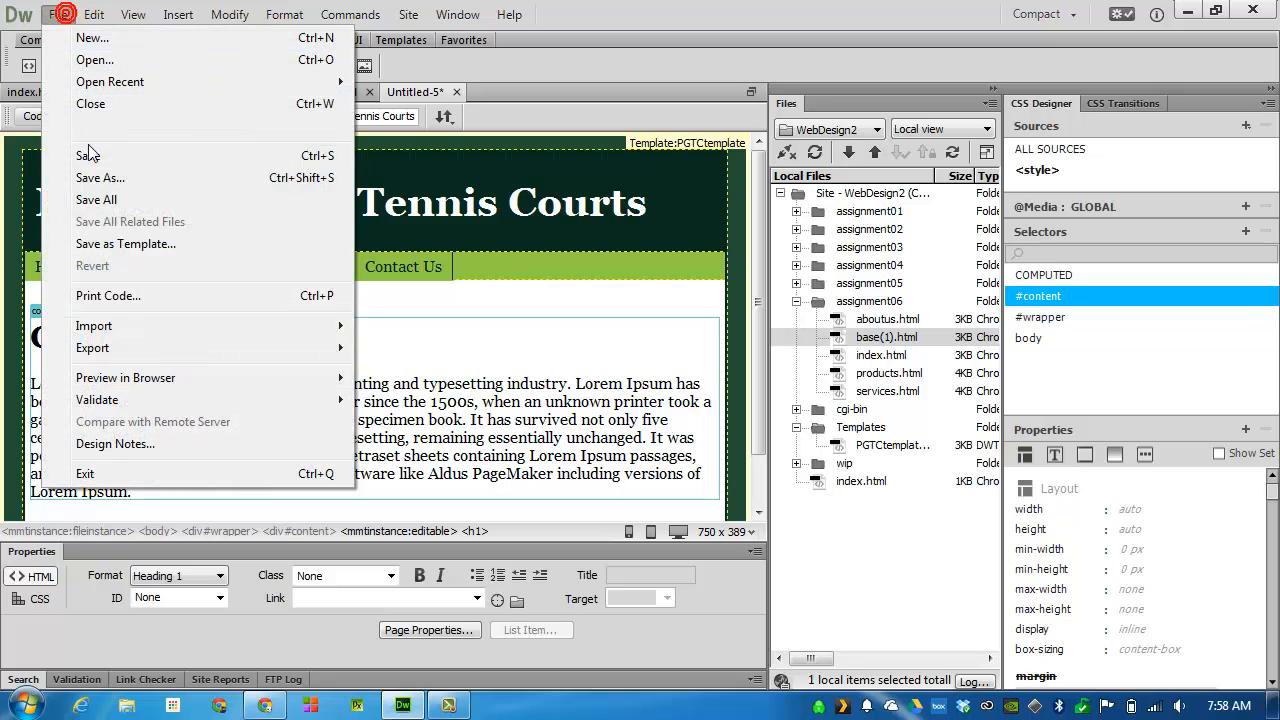
left_click(90, 156)
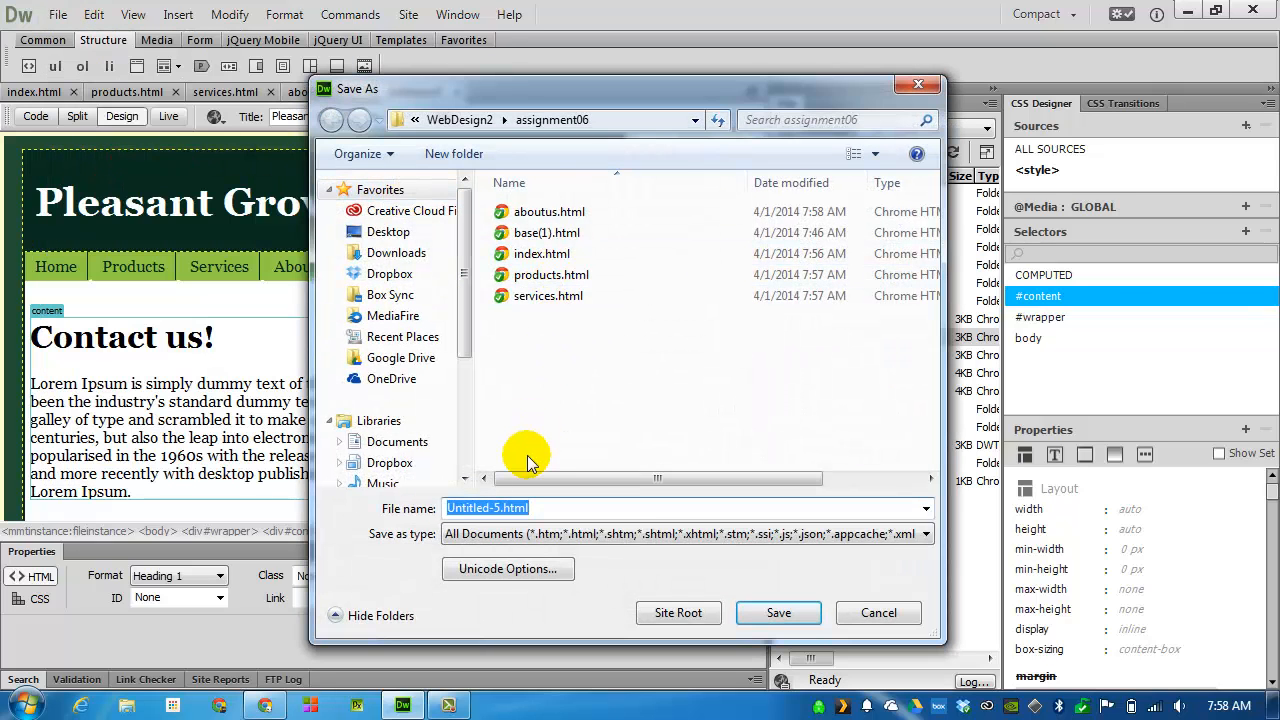
type("a")
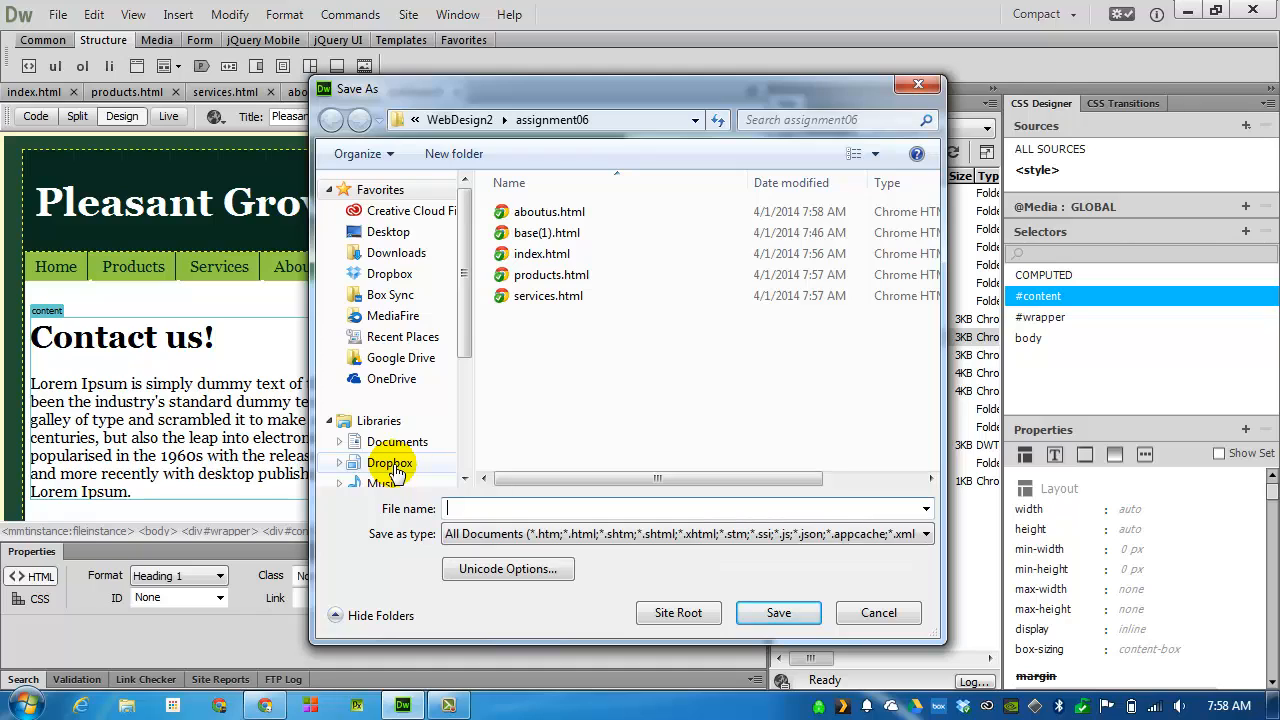
type("tacut")
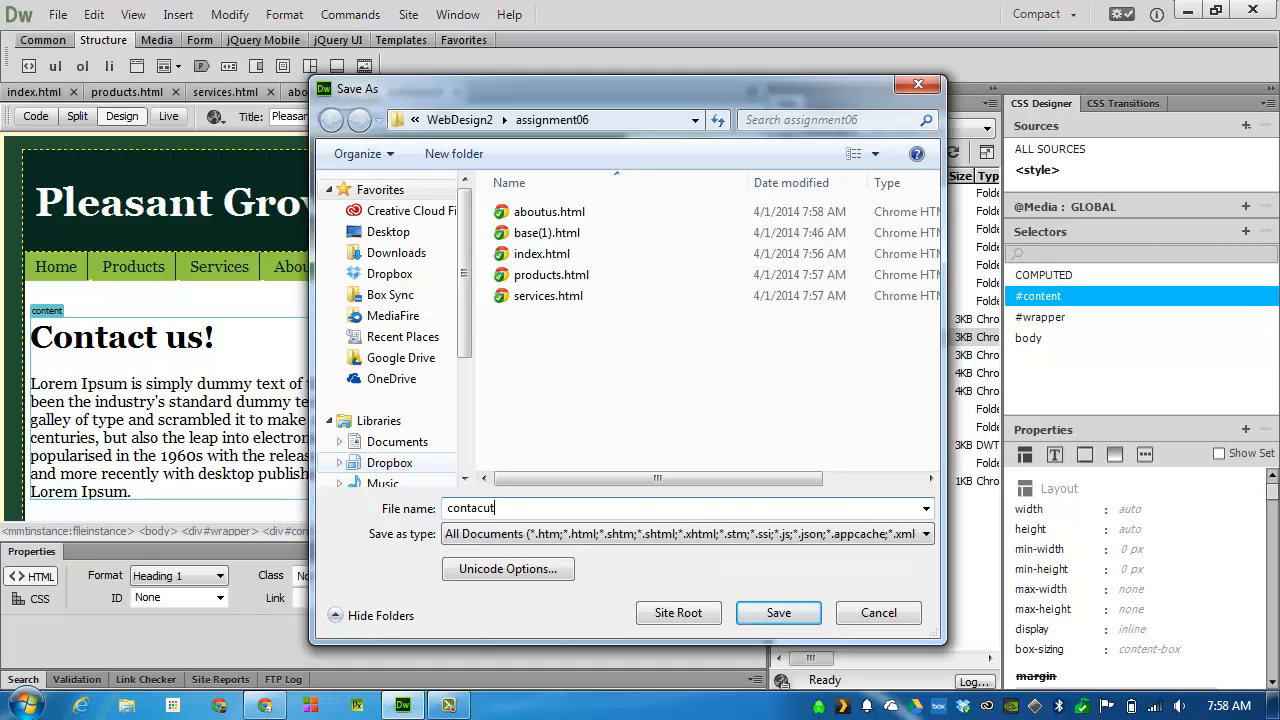
key("BackSpace")
key("BackSpace")
key("BackSpace")
key("BackSpace")
key("Return")
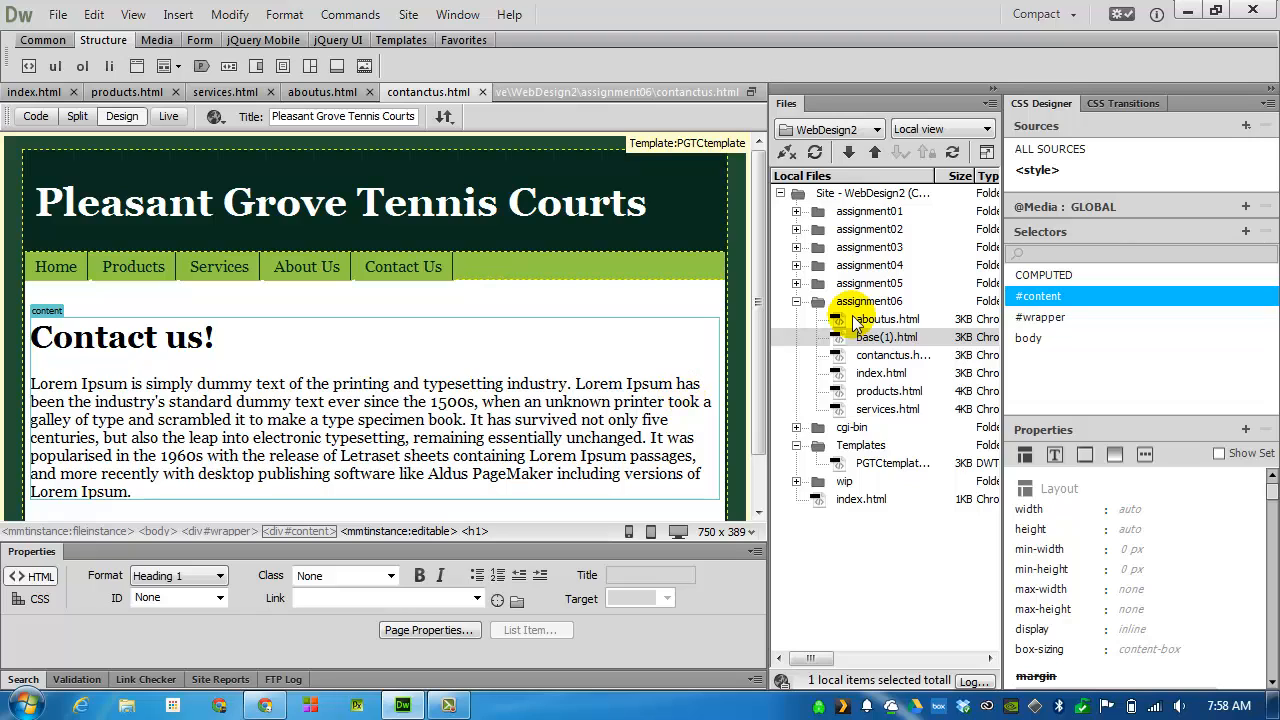
Close the contanctus, aboutus, services and products pages, keeping only the index page open
left_click_drag(855, 322, 676, 245)
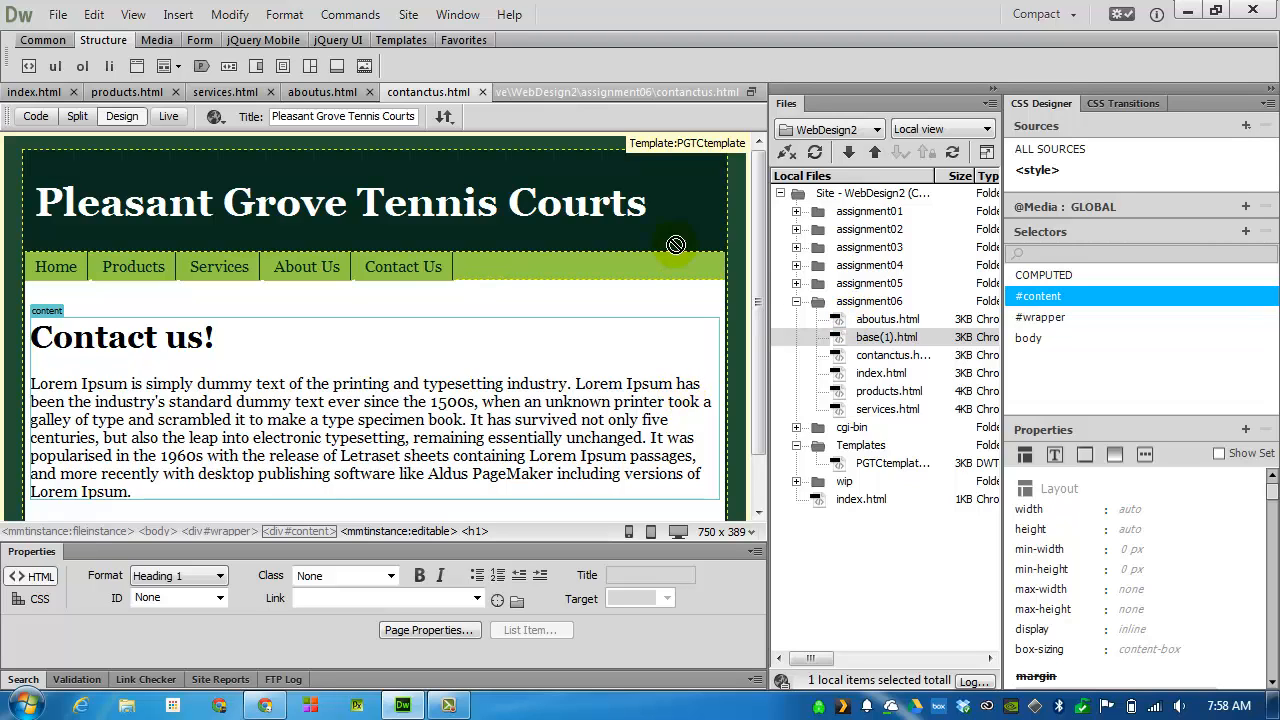
left_click(484, 92)
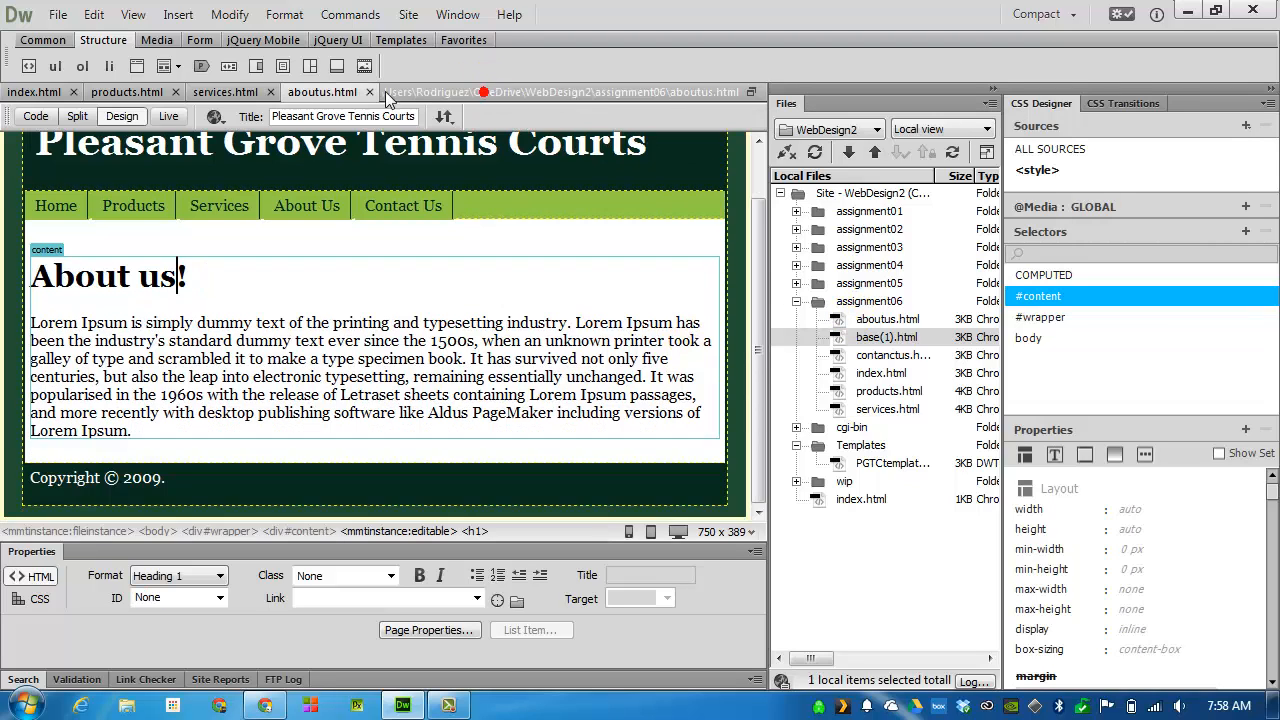
left_click(369, 92)
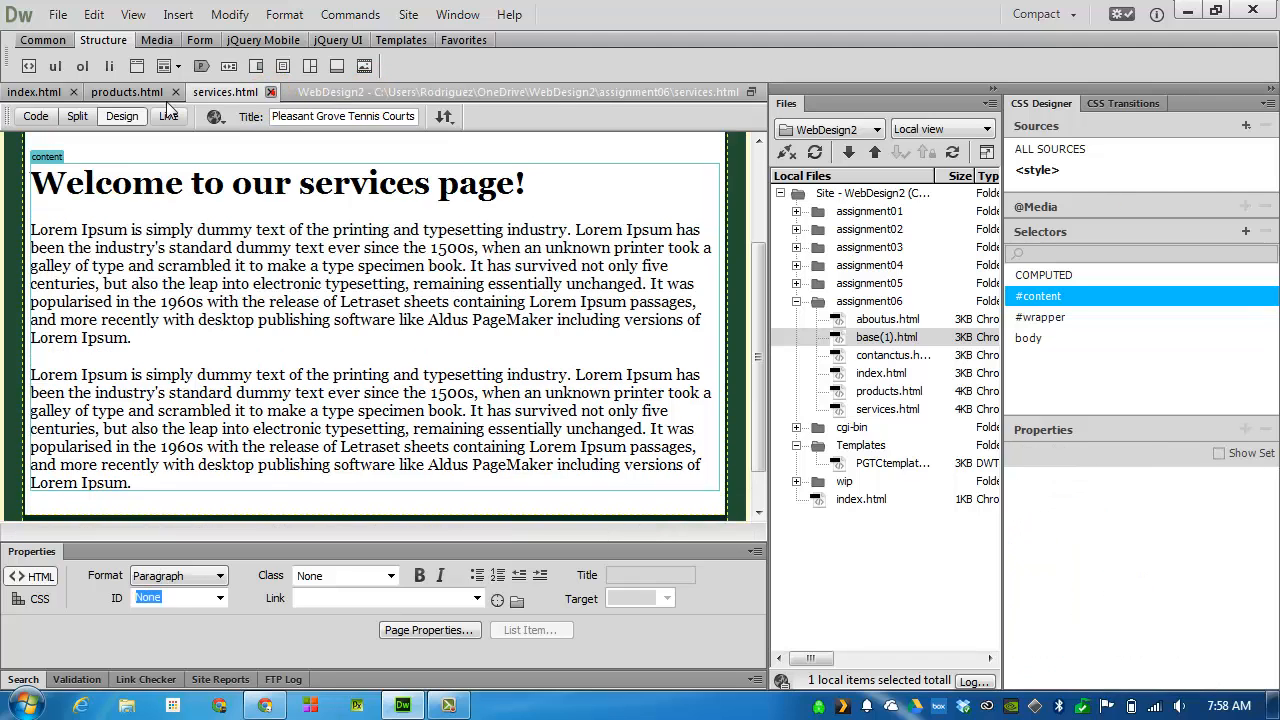
left_click(270, 92)
left_click(176, 92)
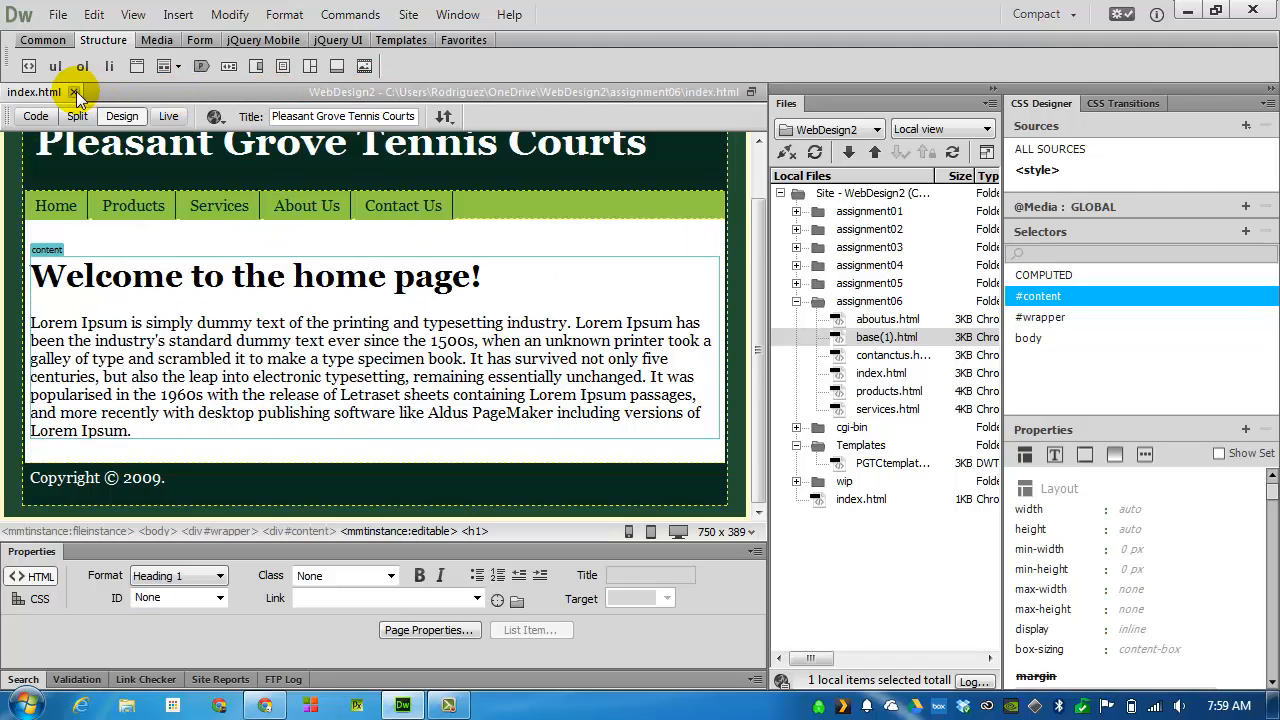
Close the assignment 6 home page and add an "Assignment 6" item below Assignment 5 in the site root's index.html
left_click(76, 91)
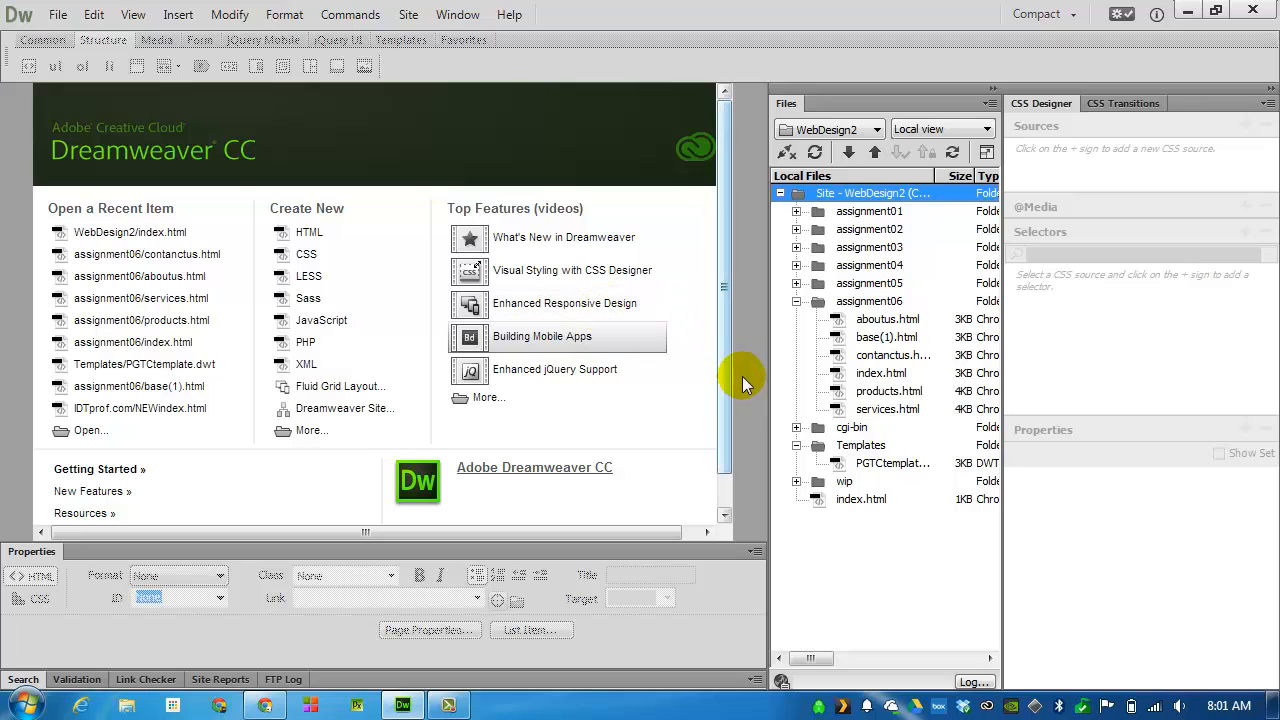
double_click(855, 502)
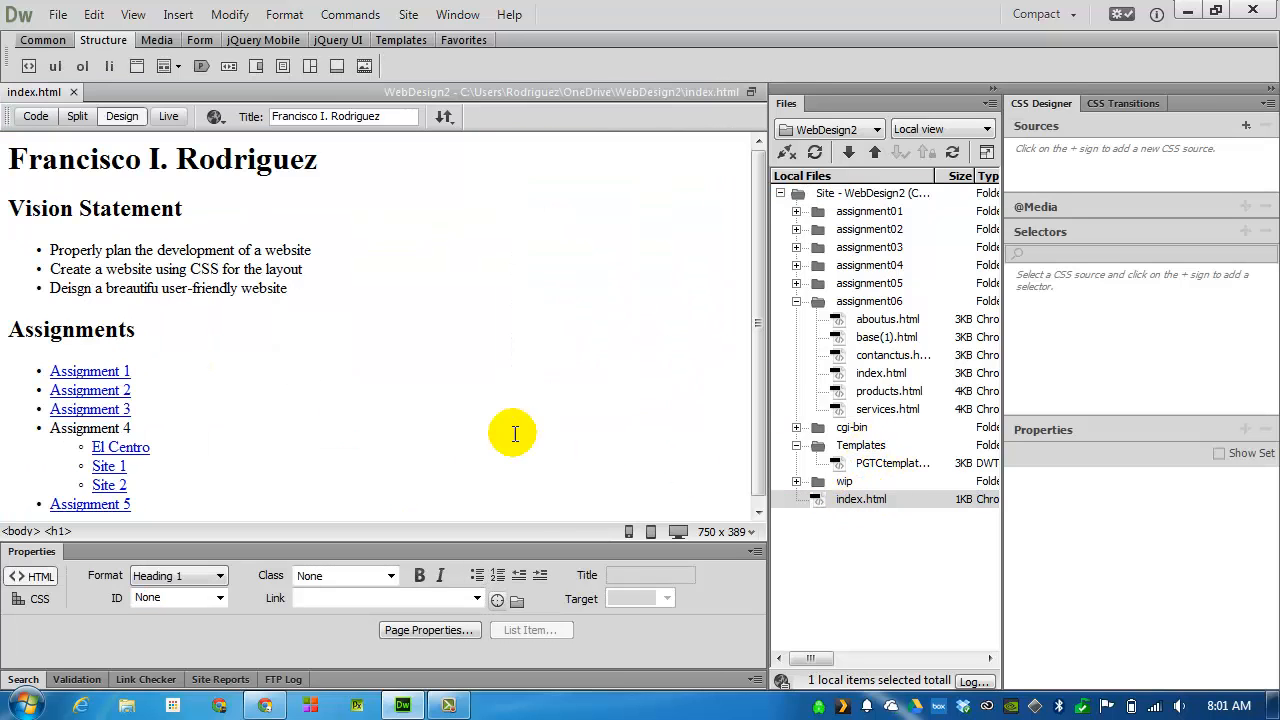
left_click(164, 494)
key("Return")
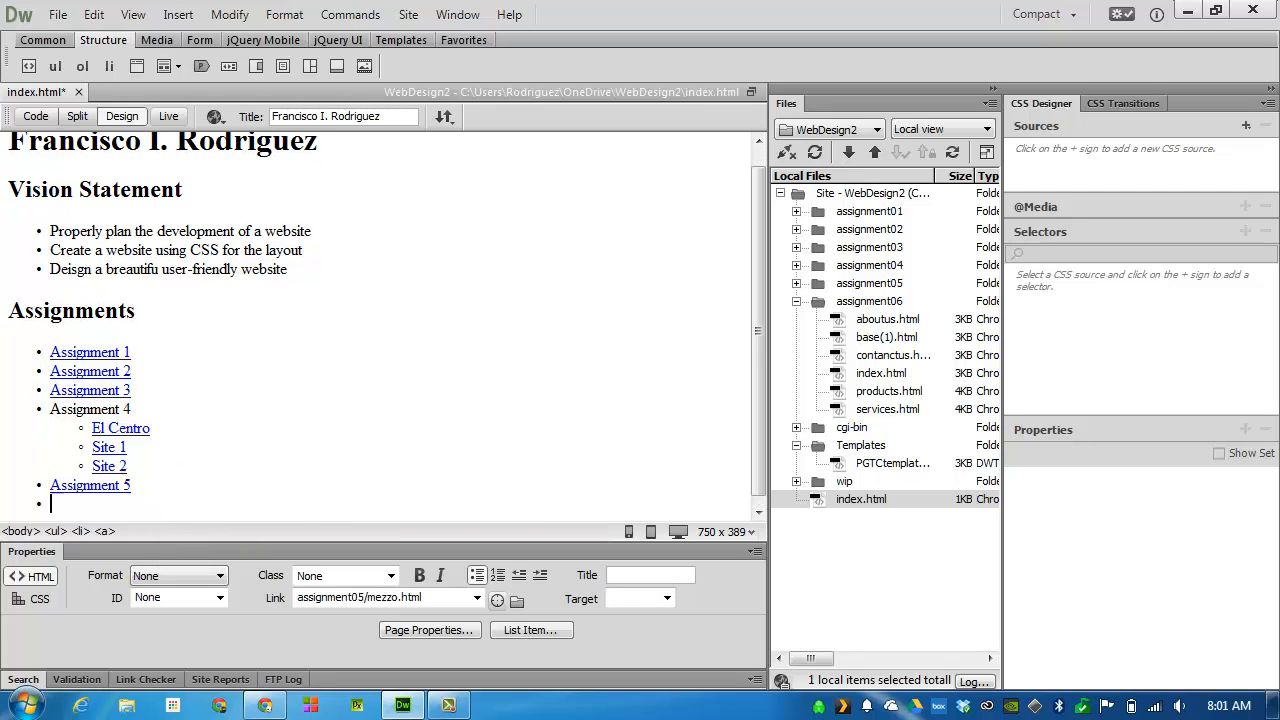
type("Assignment 6")
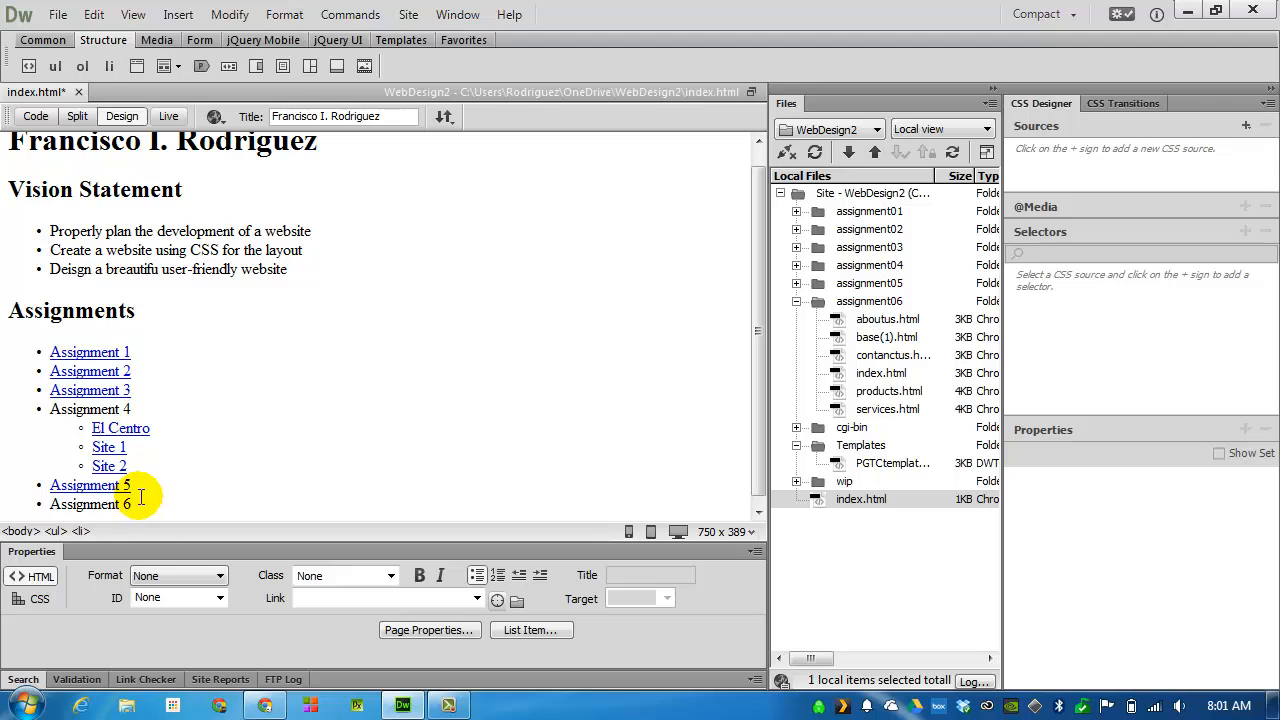
Link the "Assignment 6" list item to index.html in the assignment06 folder
left_click_drag(152, 494, 17, 503)
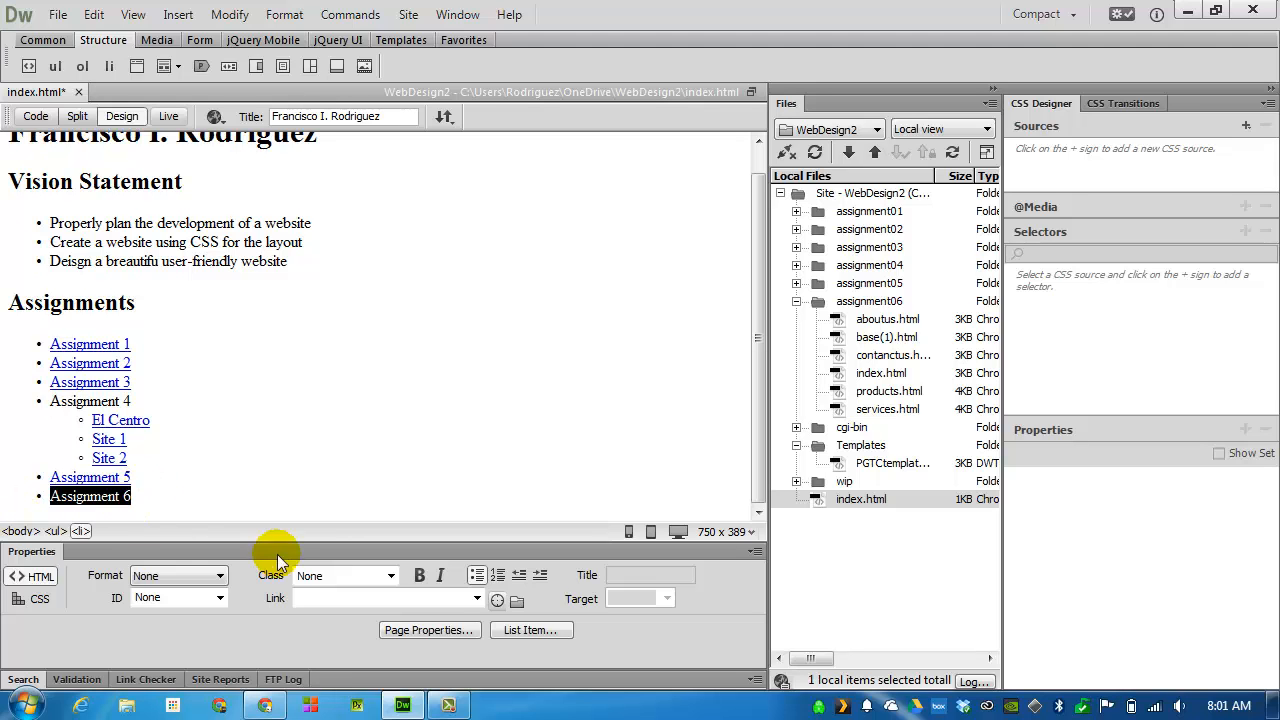
left_click(517, 600)
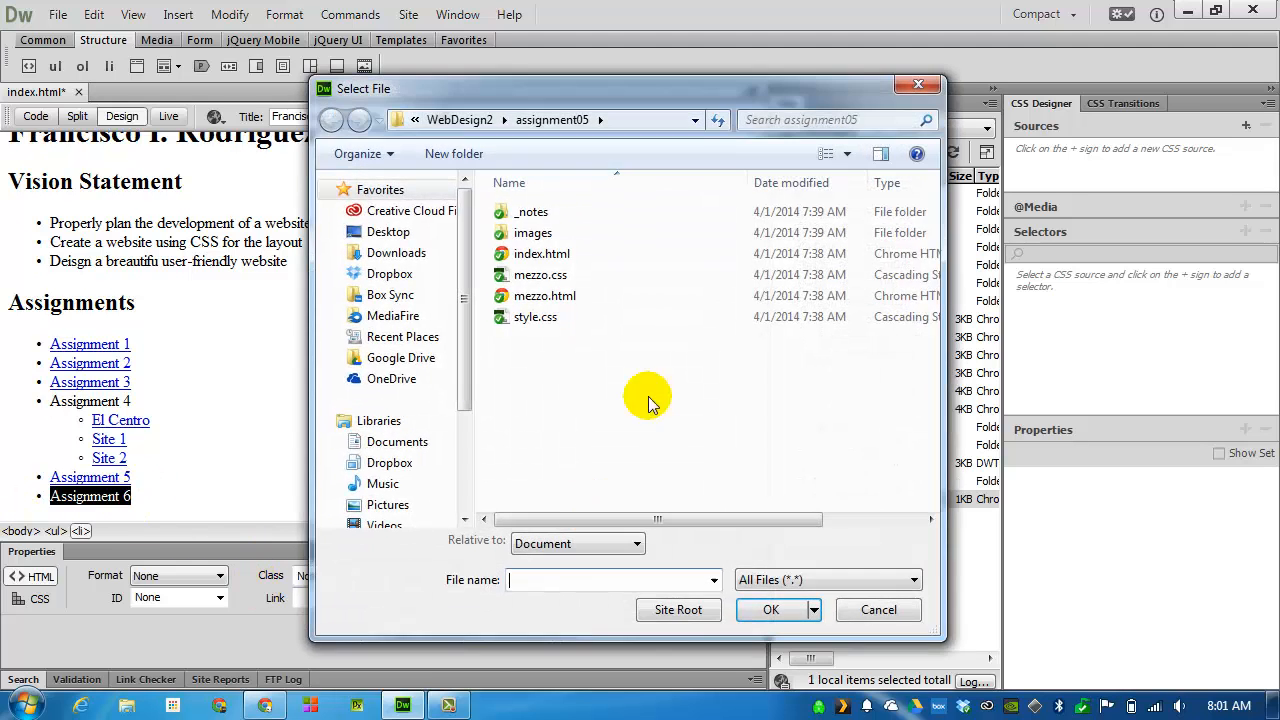
left_click(459, 120)
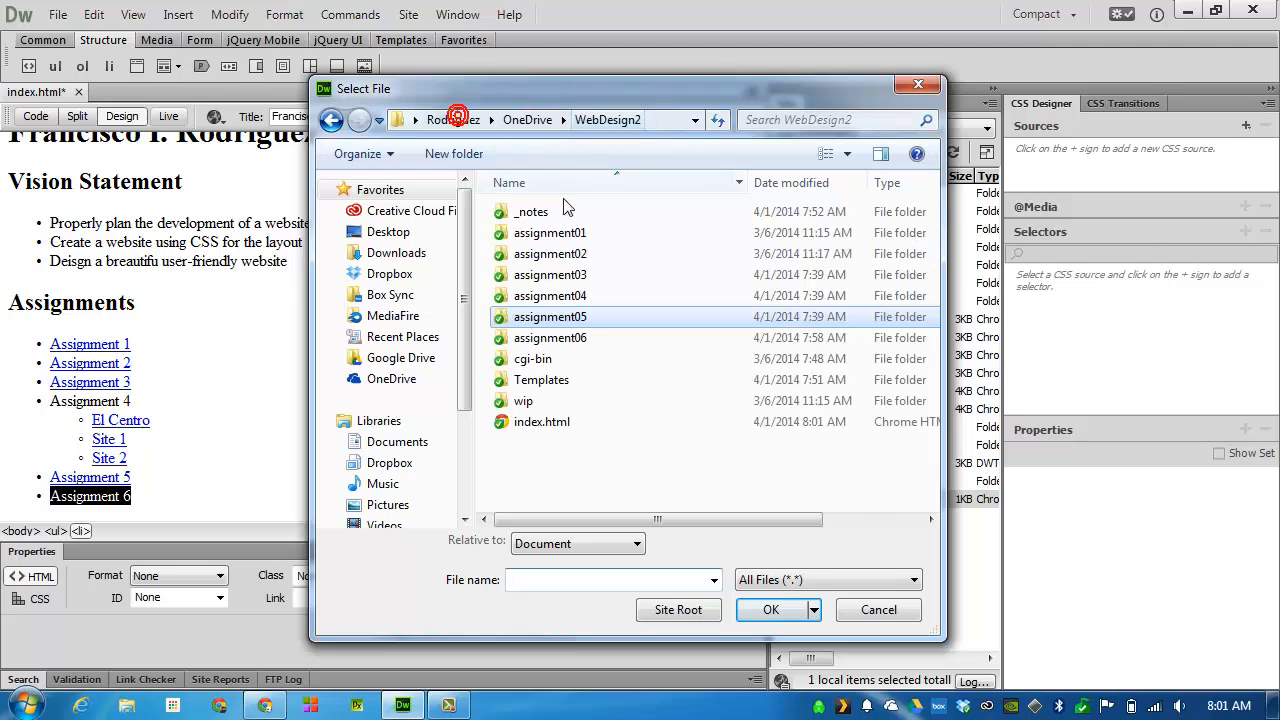
double_click(575, 338)
left_click(545, 276)
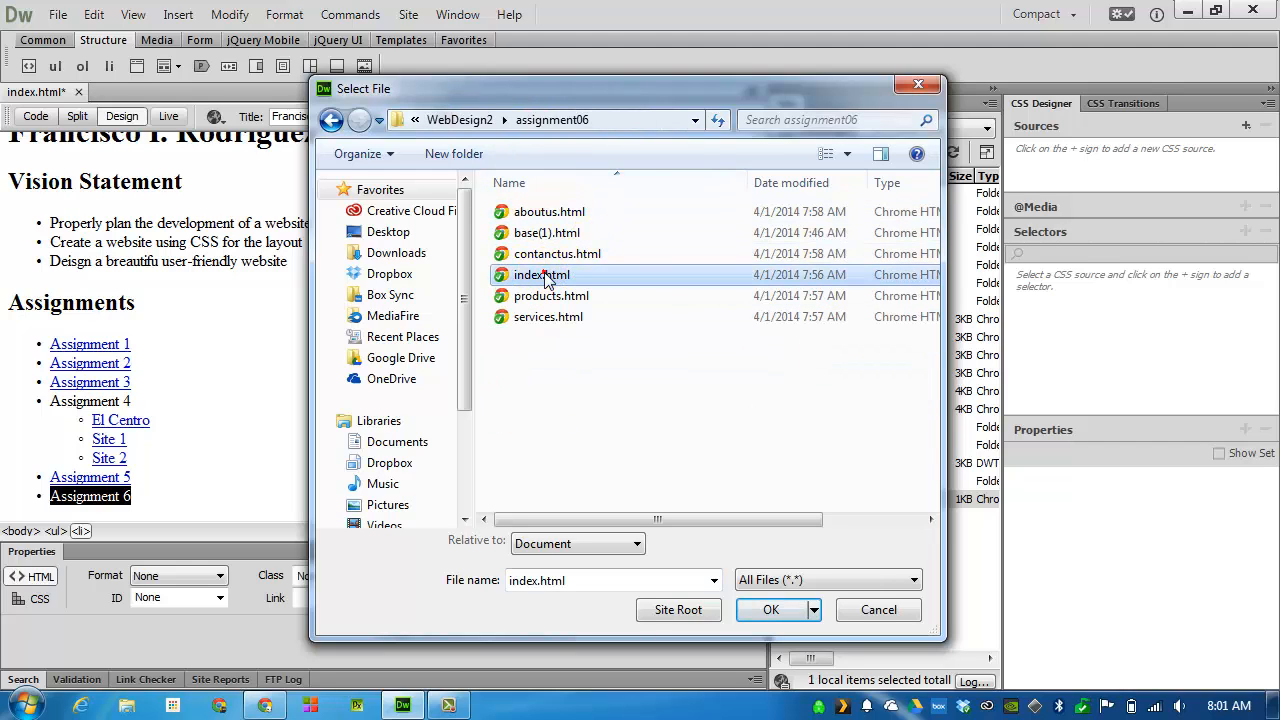
left_click(771, 609)
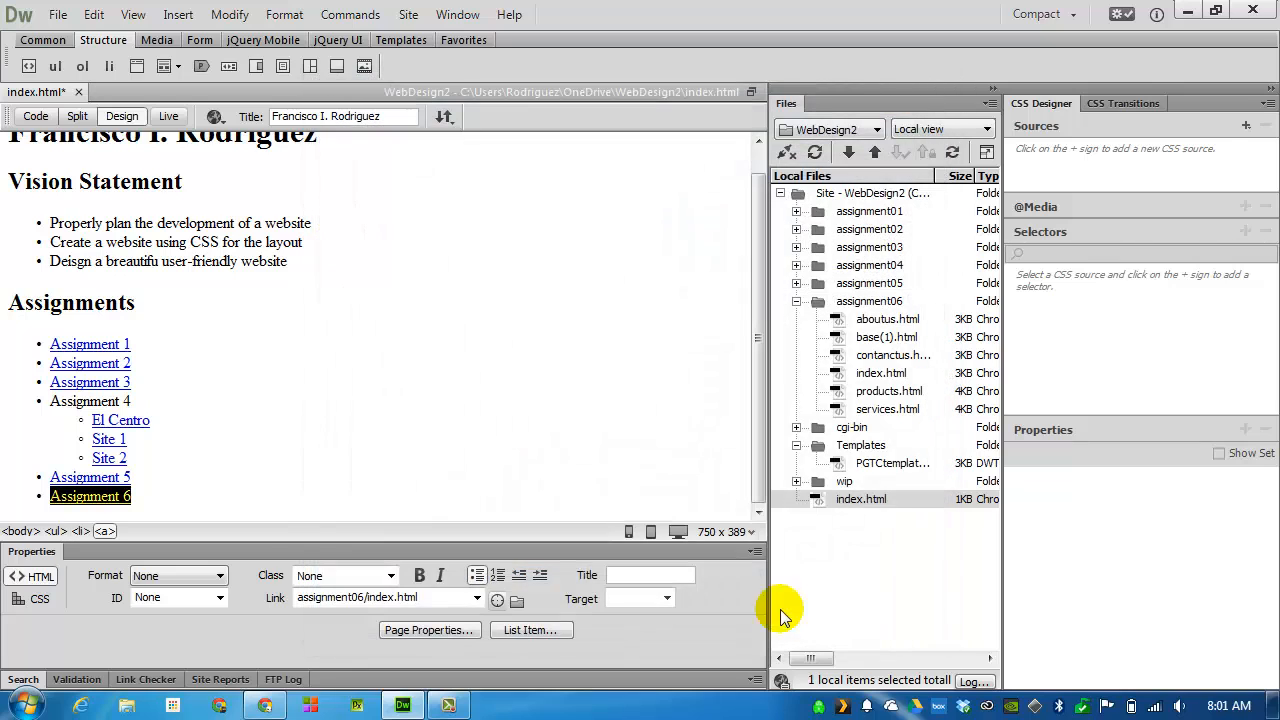
Save and upload the root index.html to the remote server with its dependent files, and close the page
left_click(443, 117)
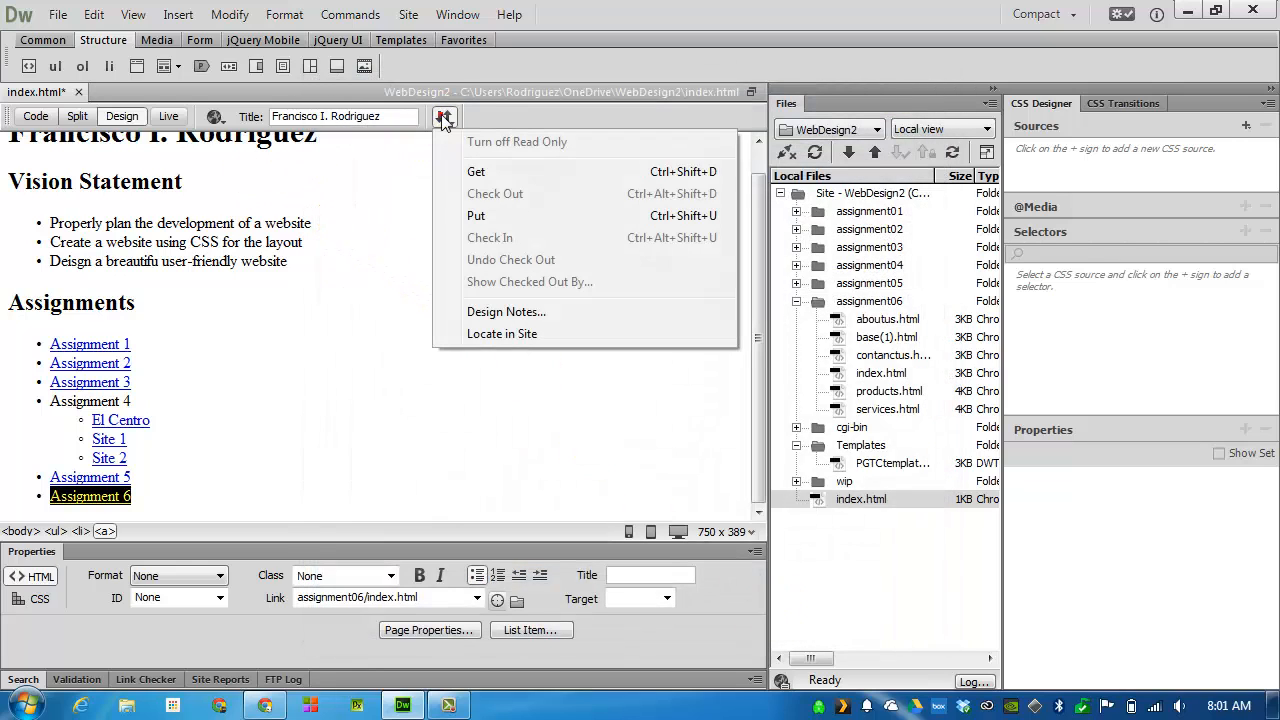
left_click(488, 218)
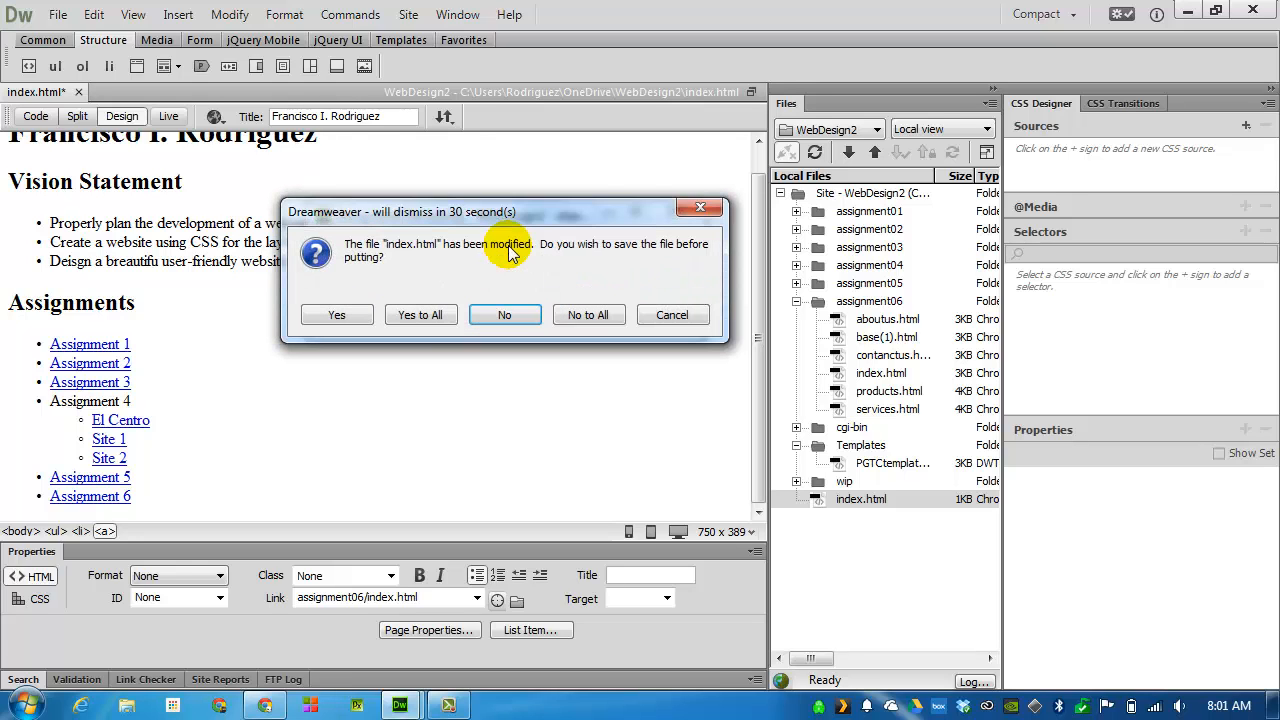
left_click(421, 316)
left_click(420, 318)
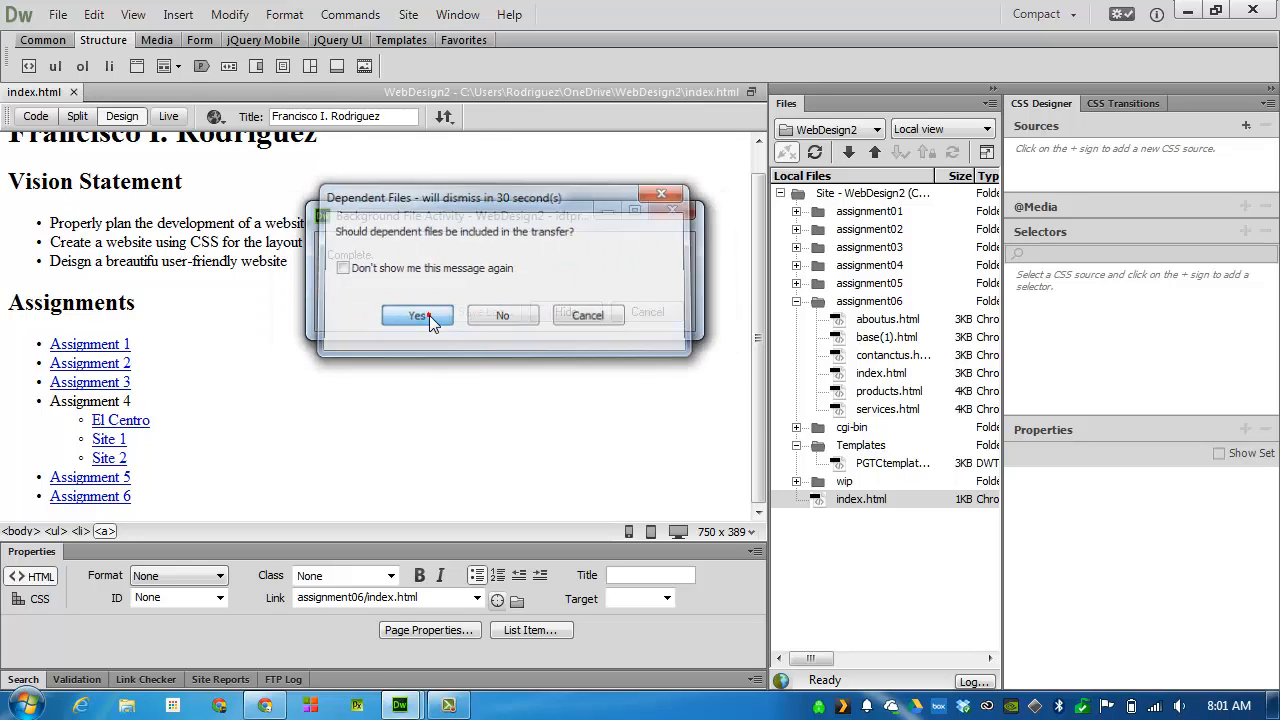
left_click(548, 401)
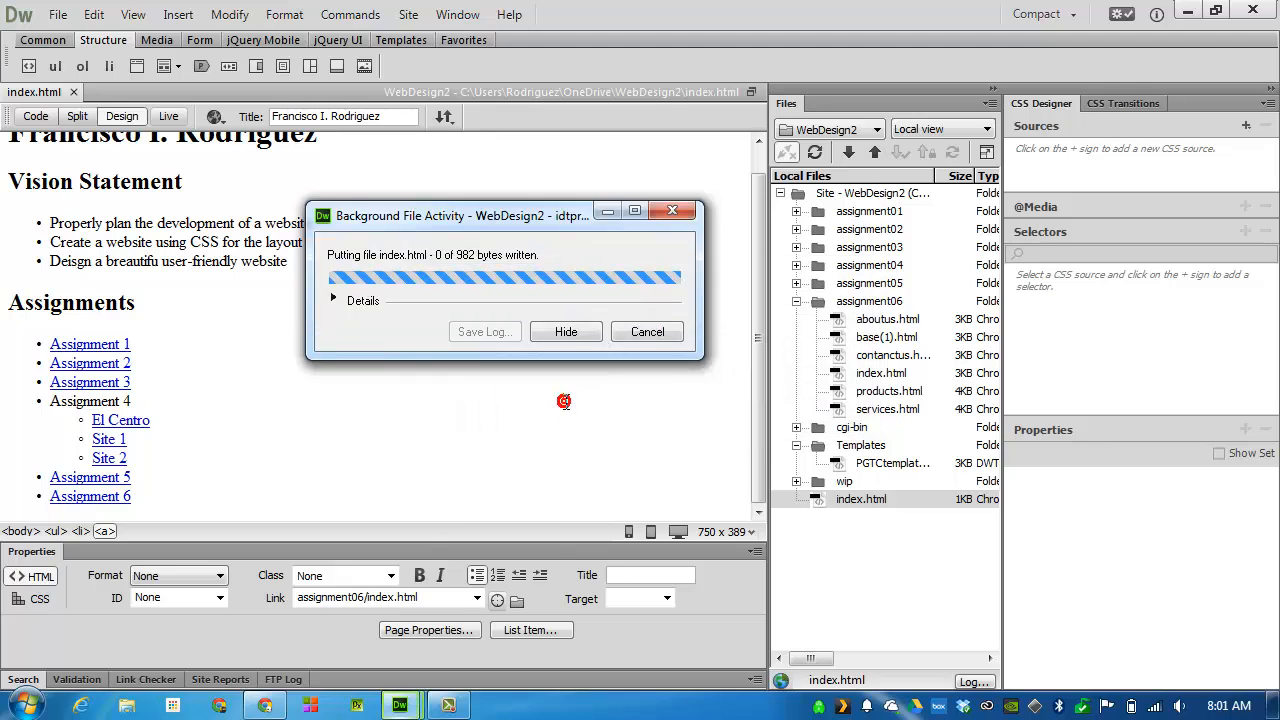
left_click(73, 92)
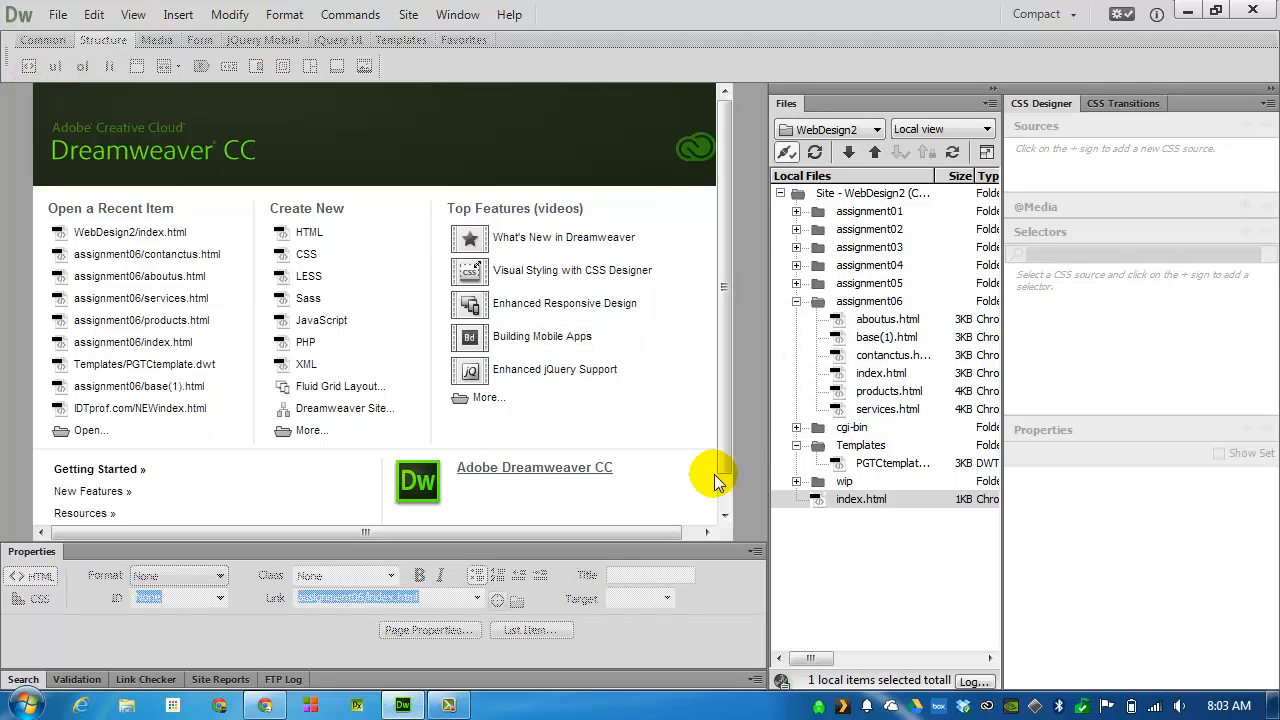
Move base(1).html from the assignment06 folder to the wip folder, updating its links, and collapse wip
left_click(868, 340)
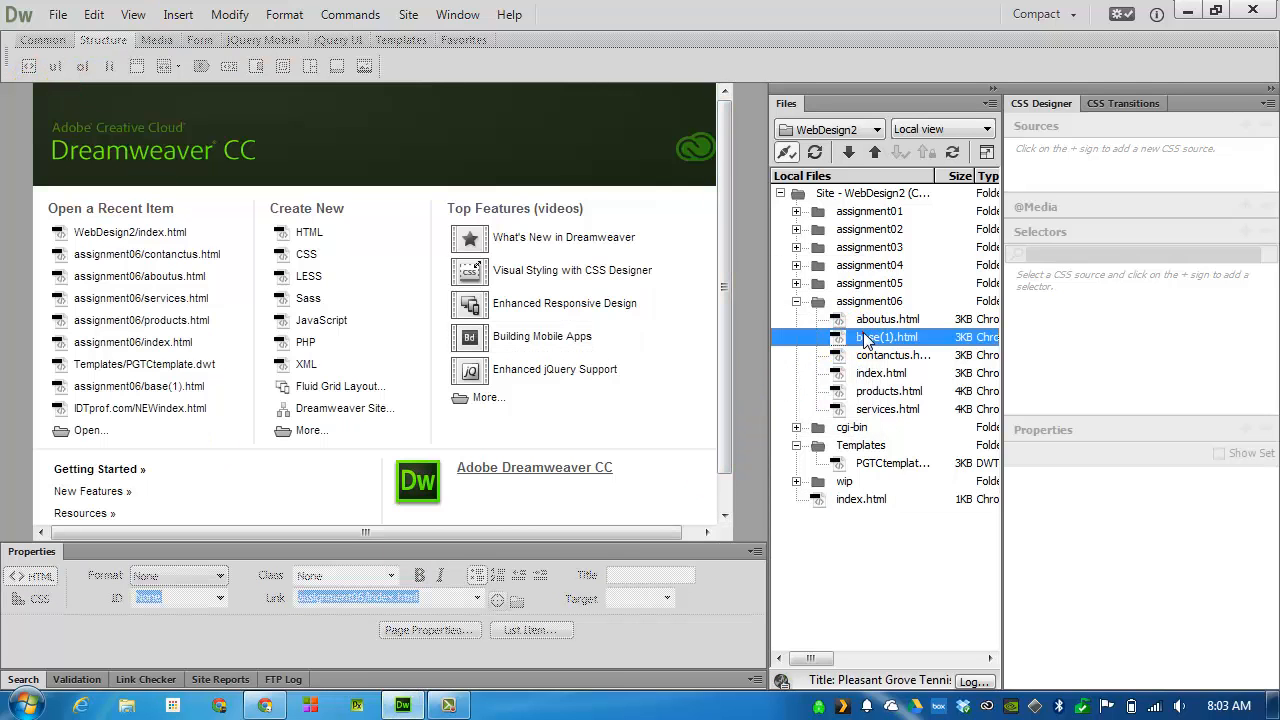
left_click_drag(877, 340, 847, 480)
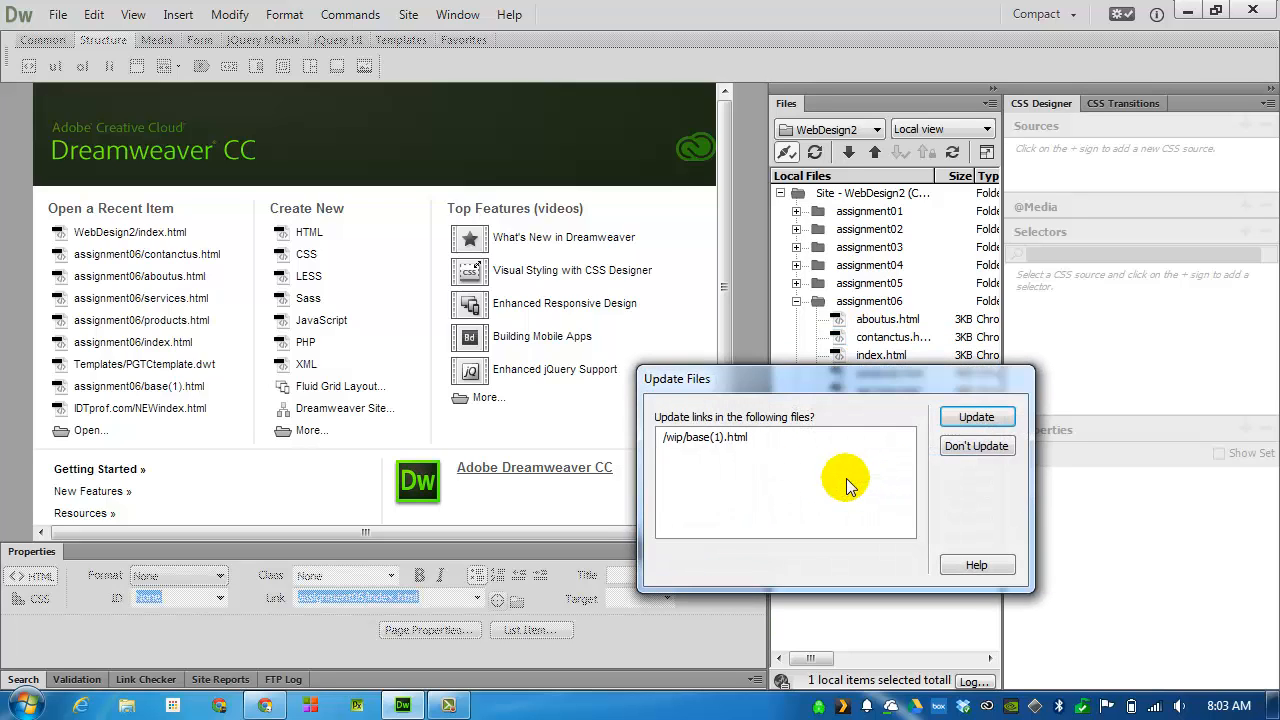
left_click(974, 417)
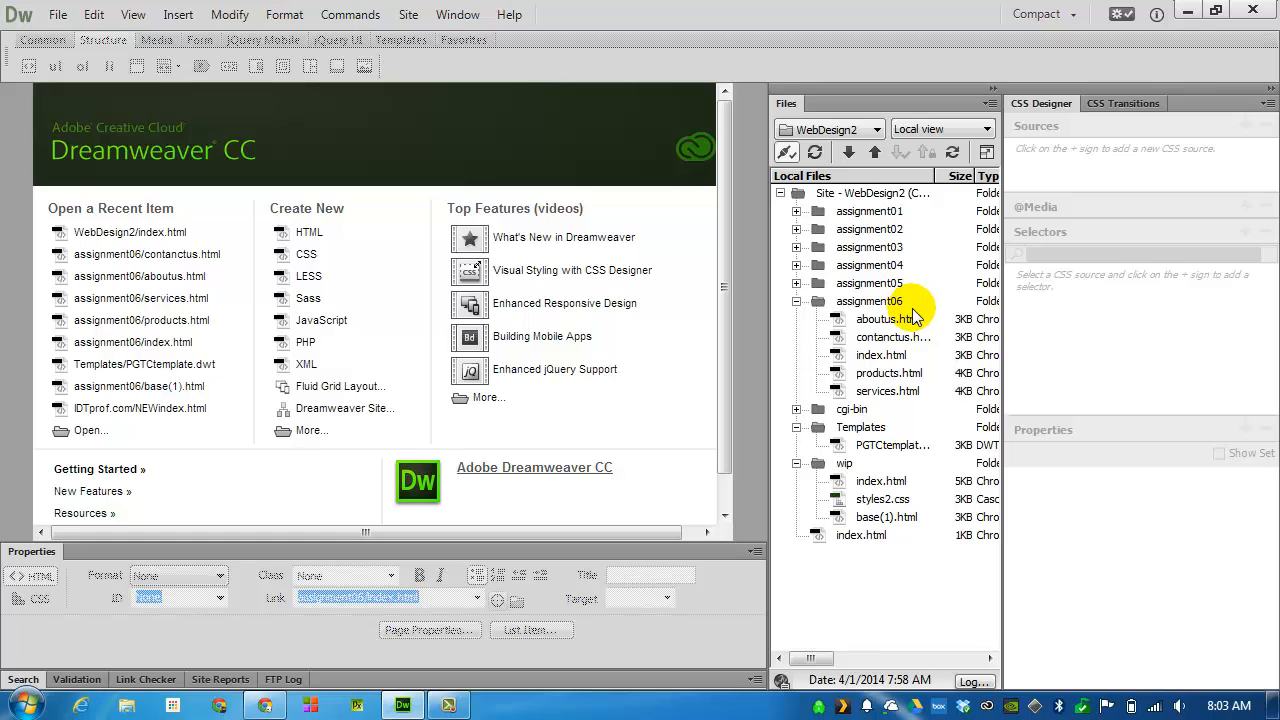
left_click(796, 463)
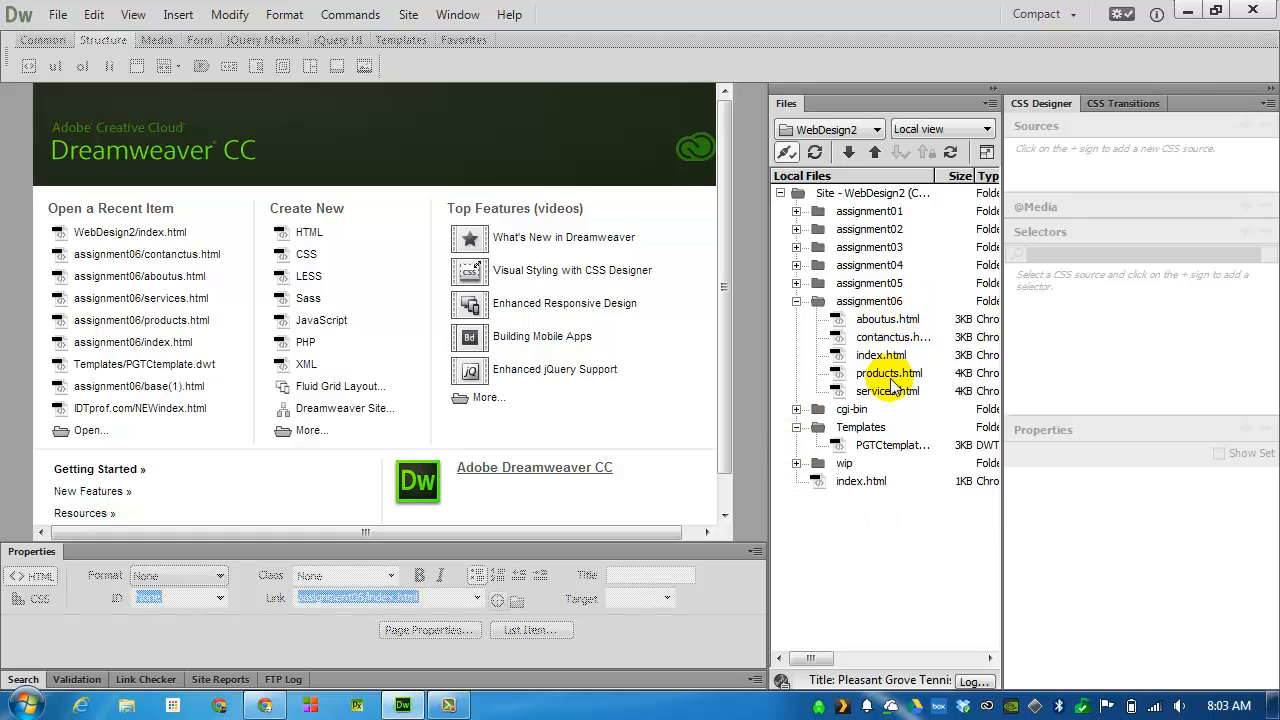
Upload the whole assignment06 folder to the remote server
left_click(872, 302)
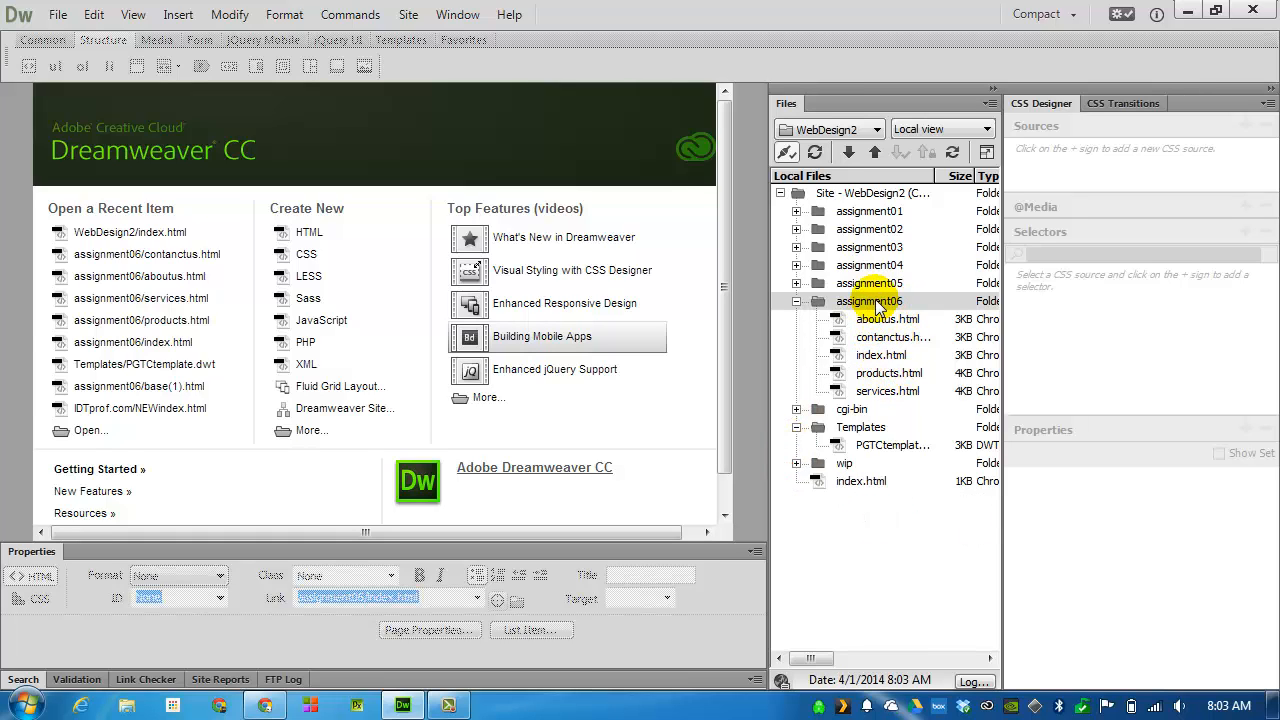
right_click(876, 305)
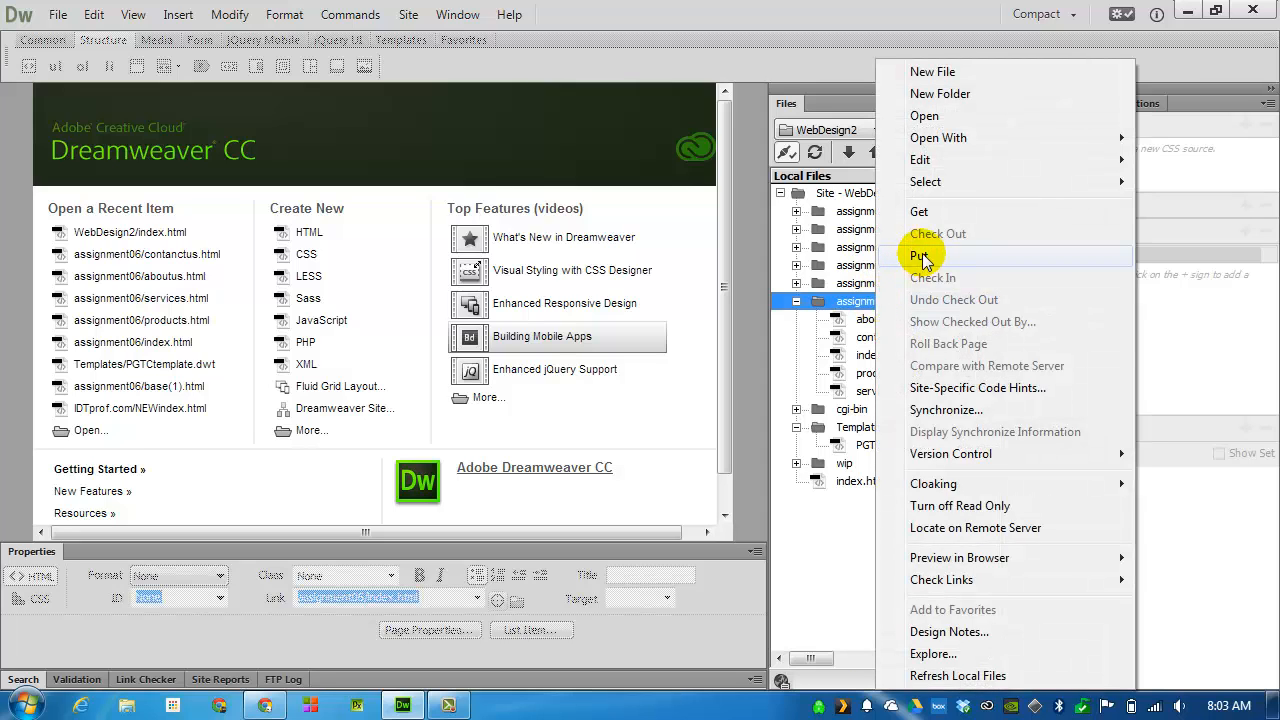
left_click(921, 254)
left_click(425, 312)
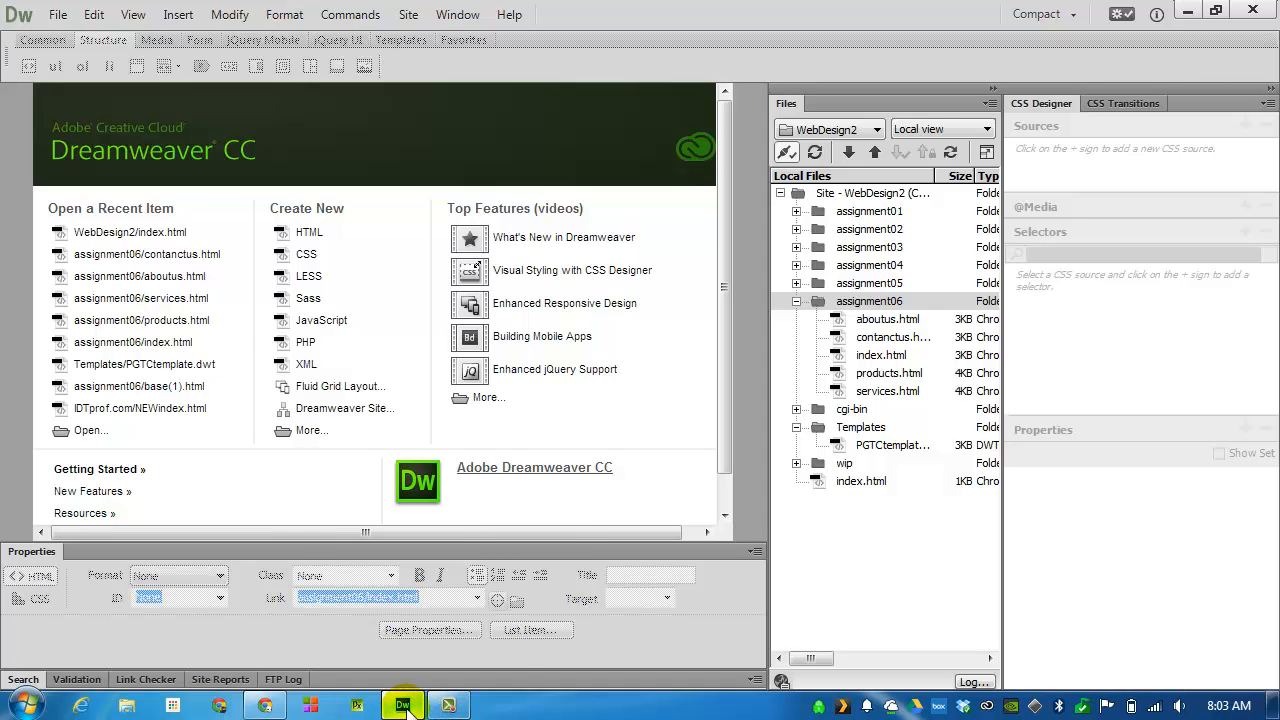
Switch to Chrome and check the published home page, following its Assignment 6 link to the tennis courts site
left_click(266, 706)
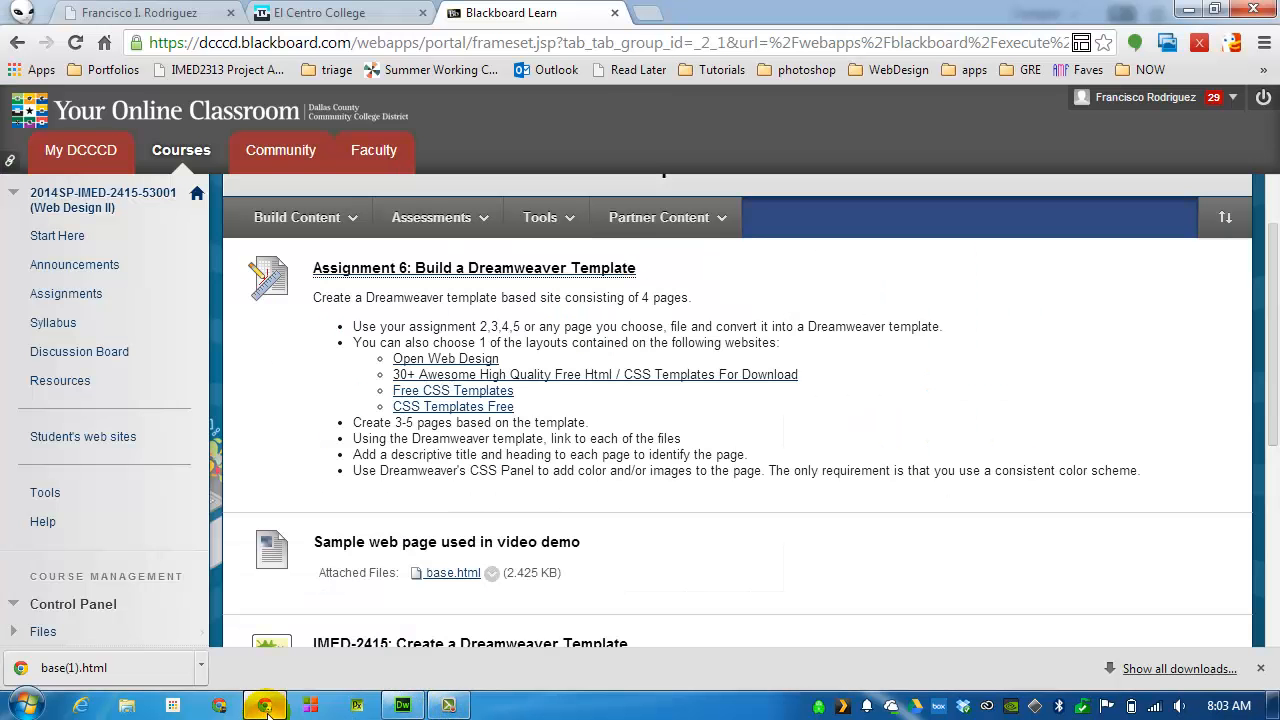
left_click(165, 13)
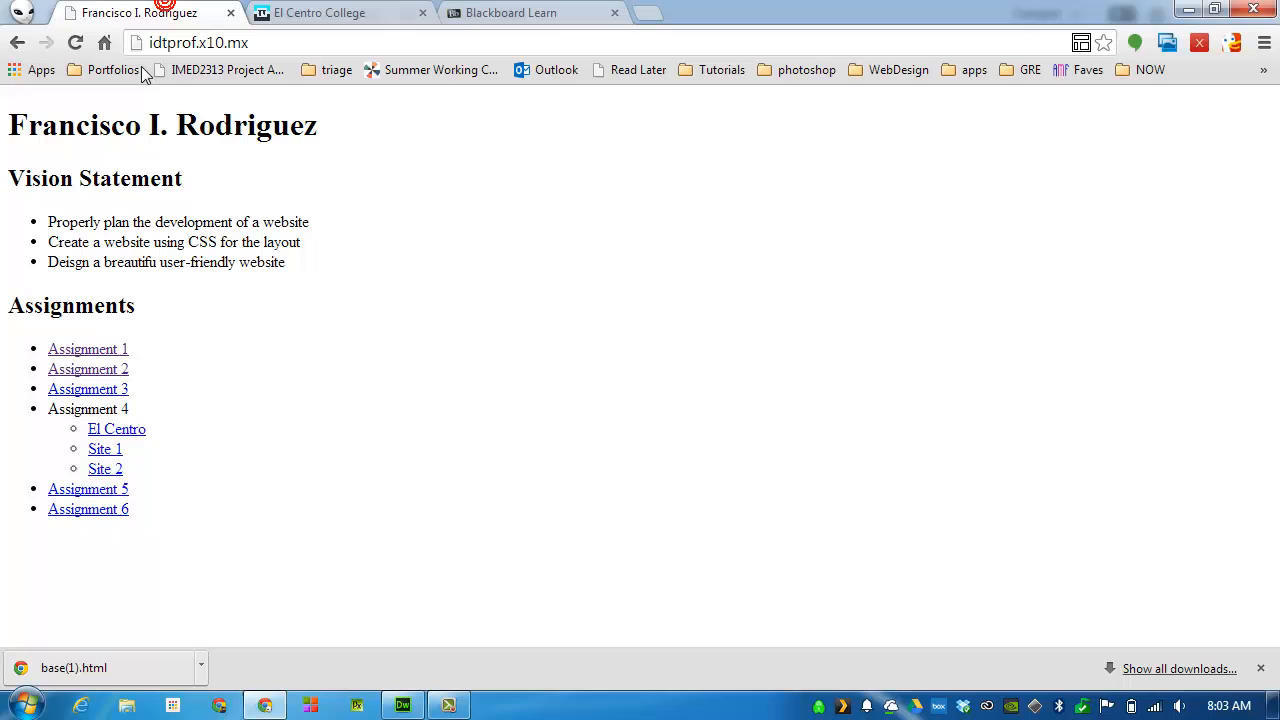
left_click(106, 511)
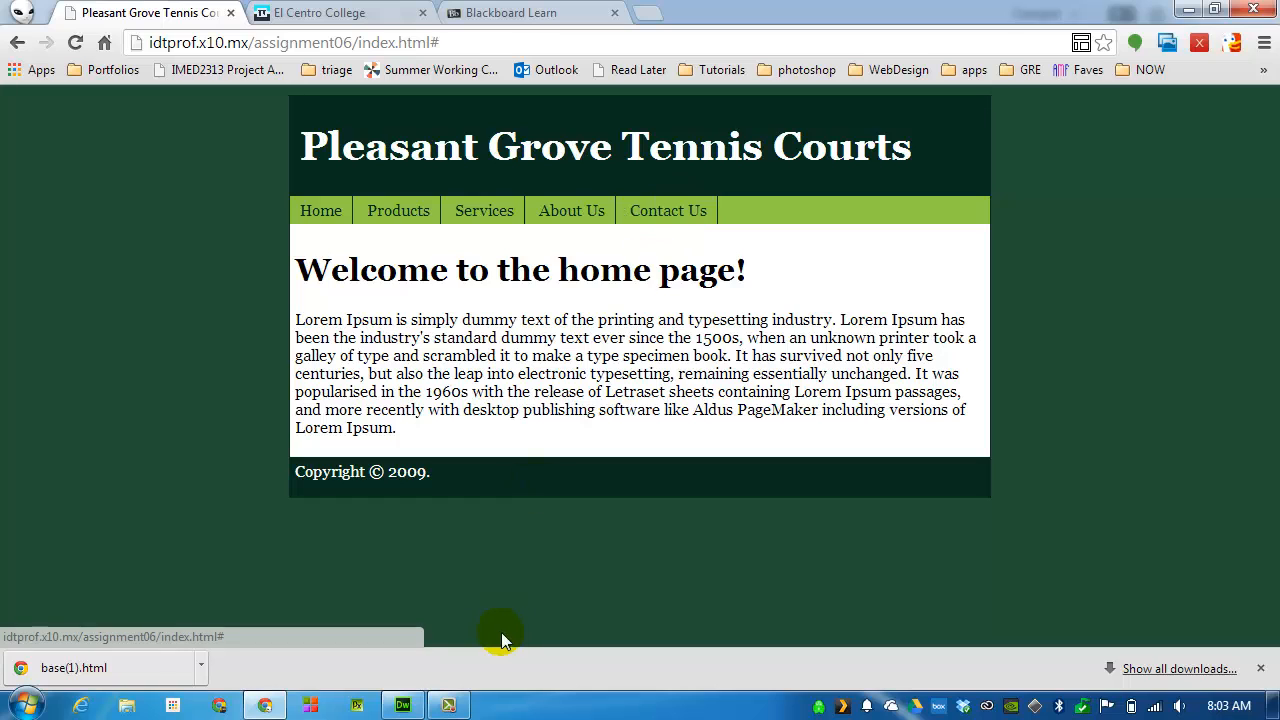
Return to Dreamweaver, open PGTCtemplate.dwt and link its Home navigation item to index.html in assignment06
left_click(412, 702)
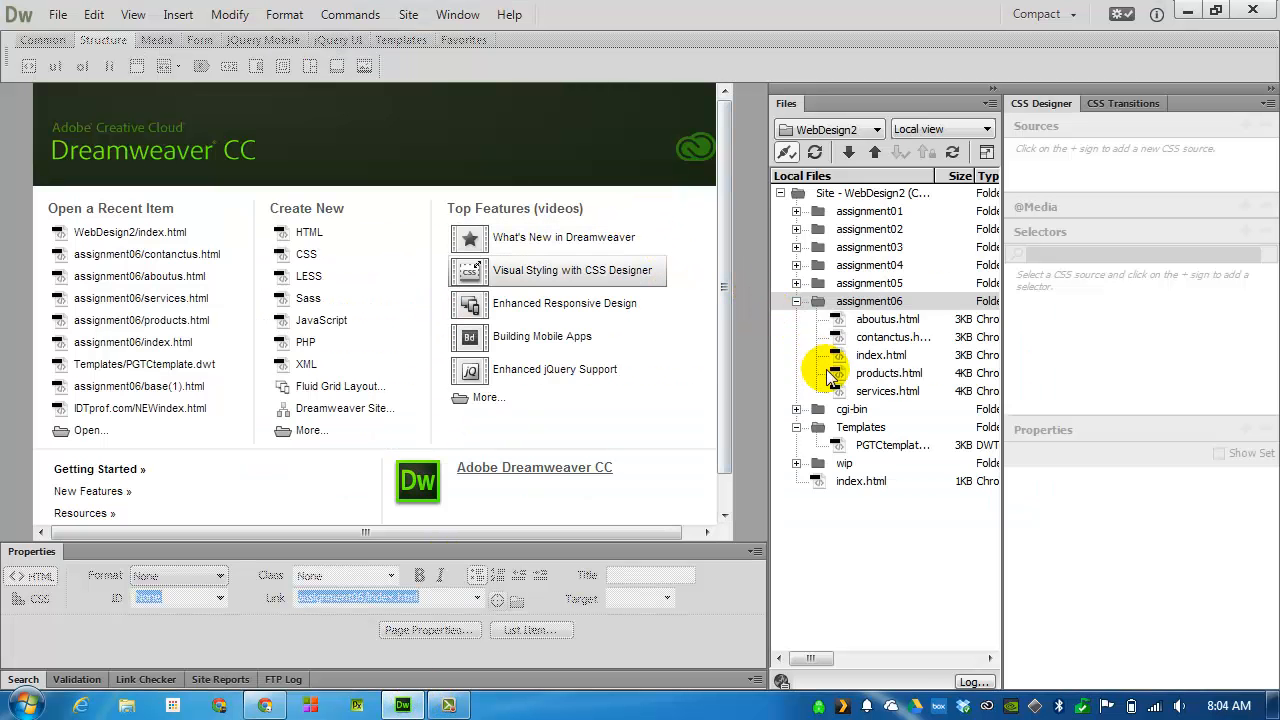
left_click(872, 427)
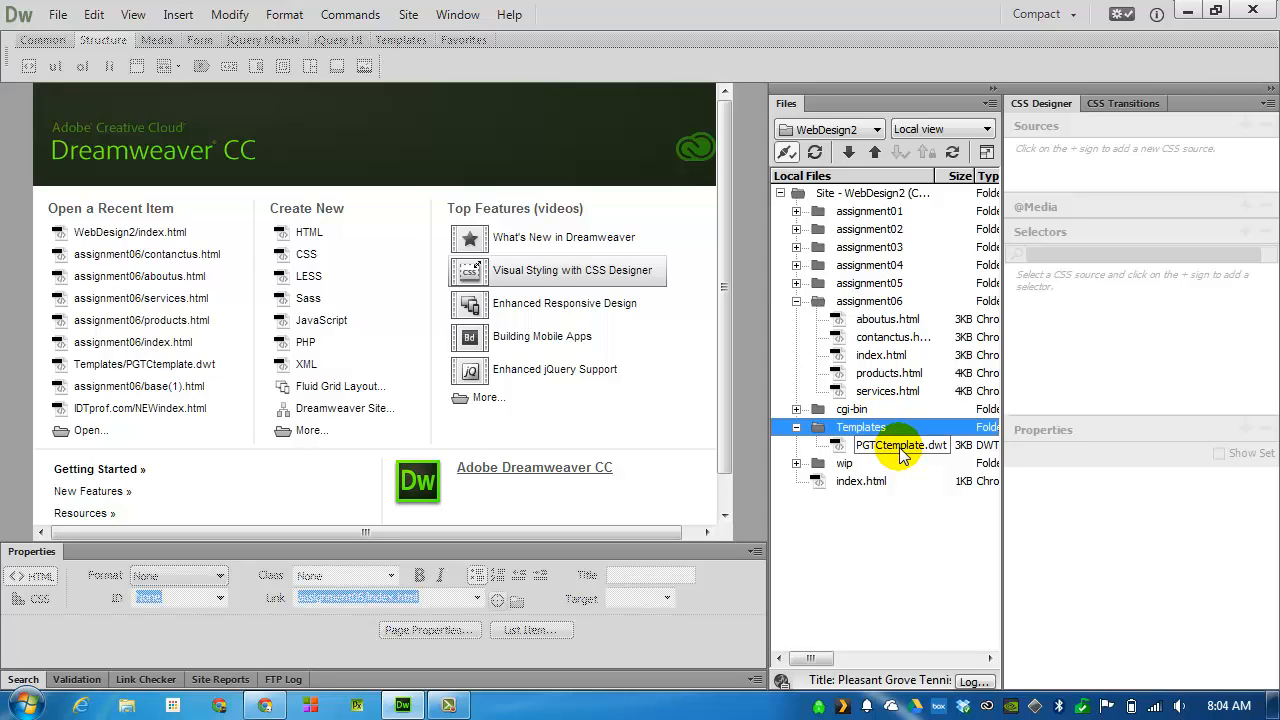
double_click(900, 449)
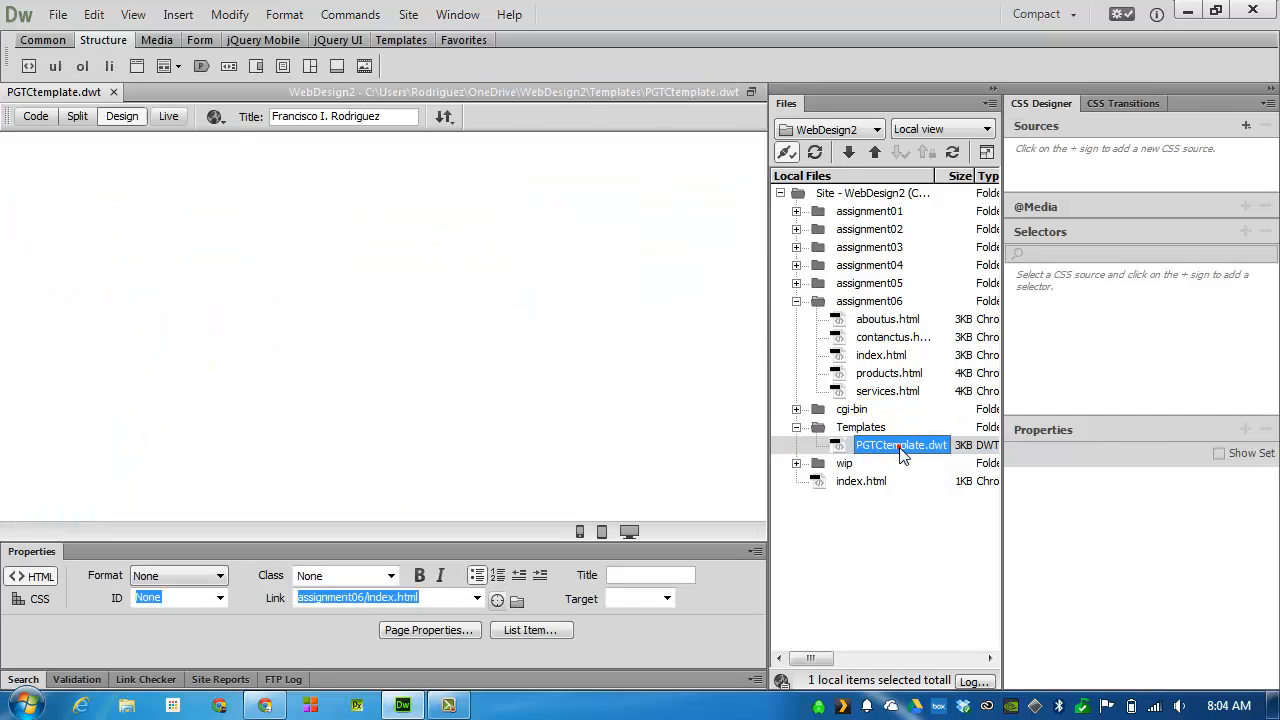
double_click(53, 267)
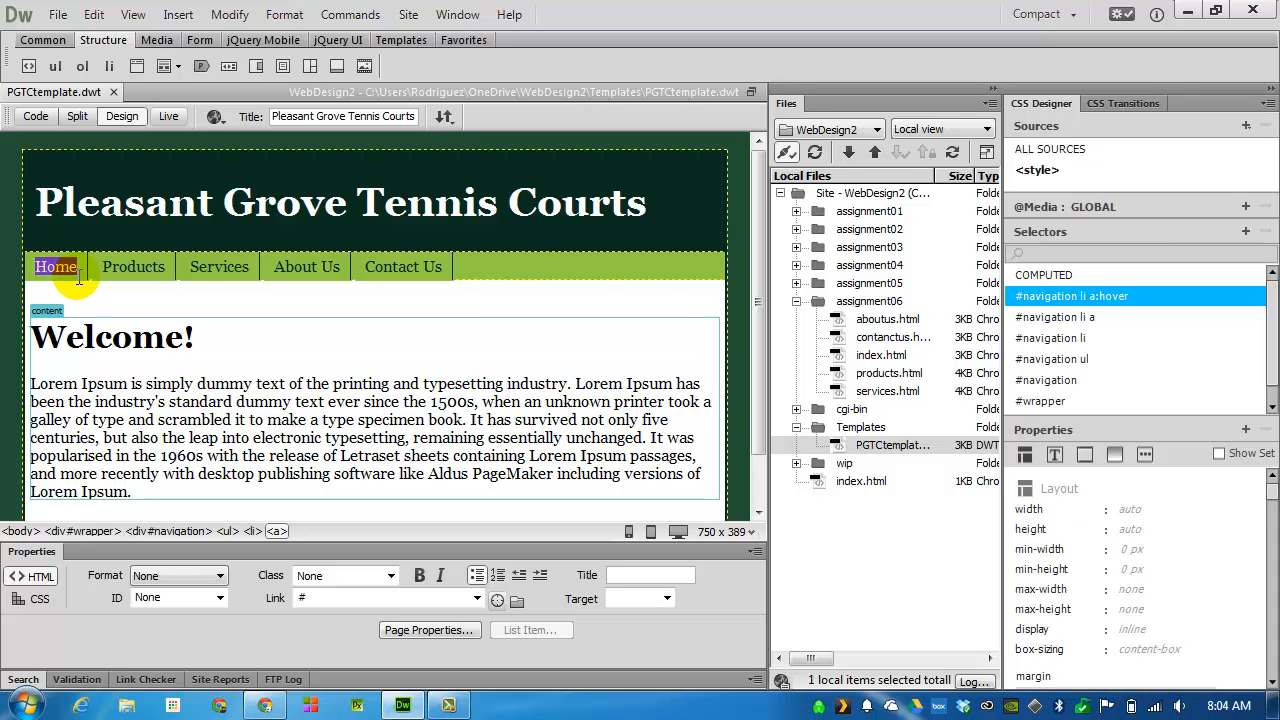
left_click(517, 601)
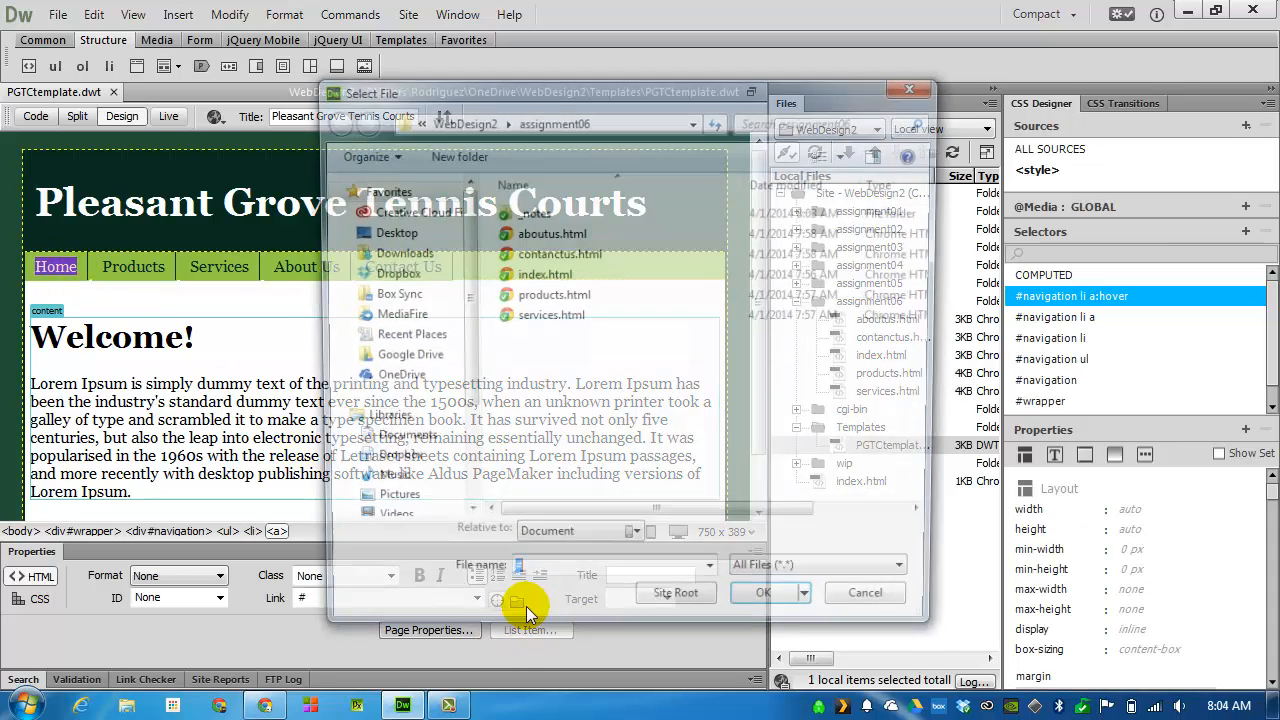
double_click(545, 275)
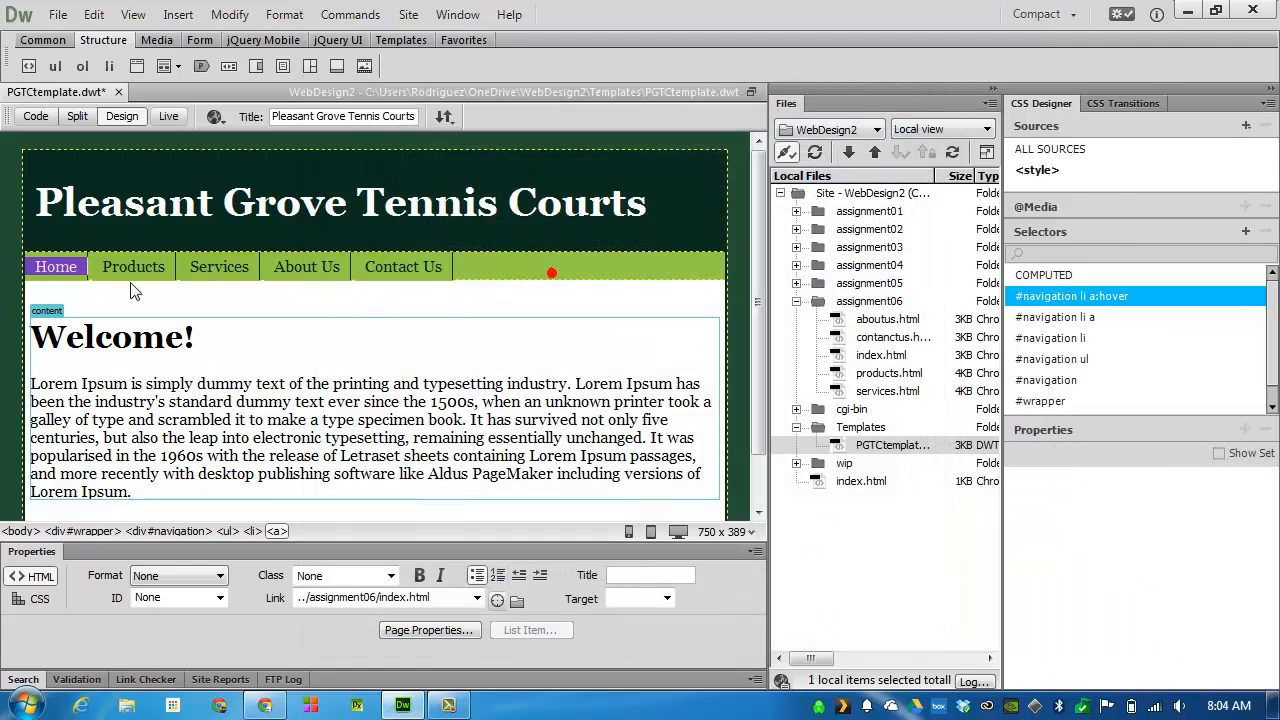
Link the template's Products navigation item to products.html in assignment06
double_click(122, 266)
left_click(457, 598)
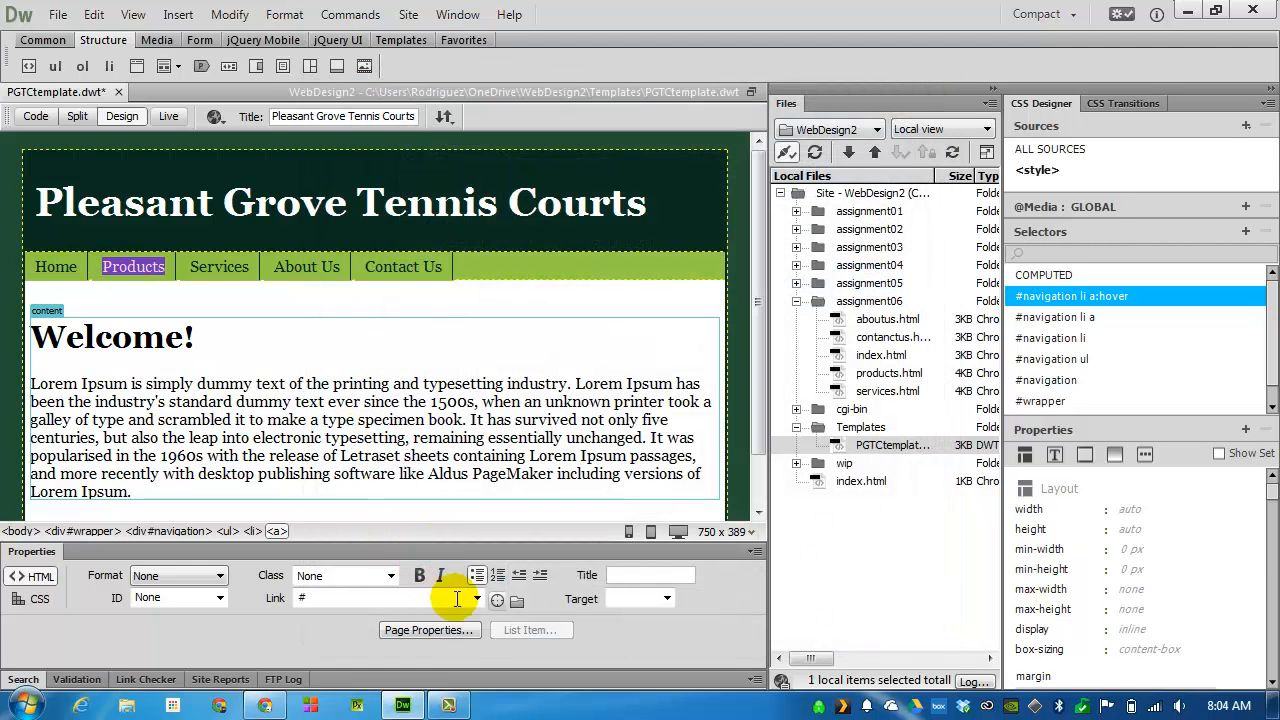
left_click(516, 605)
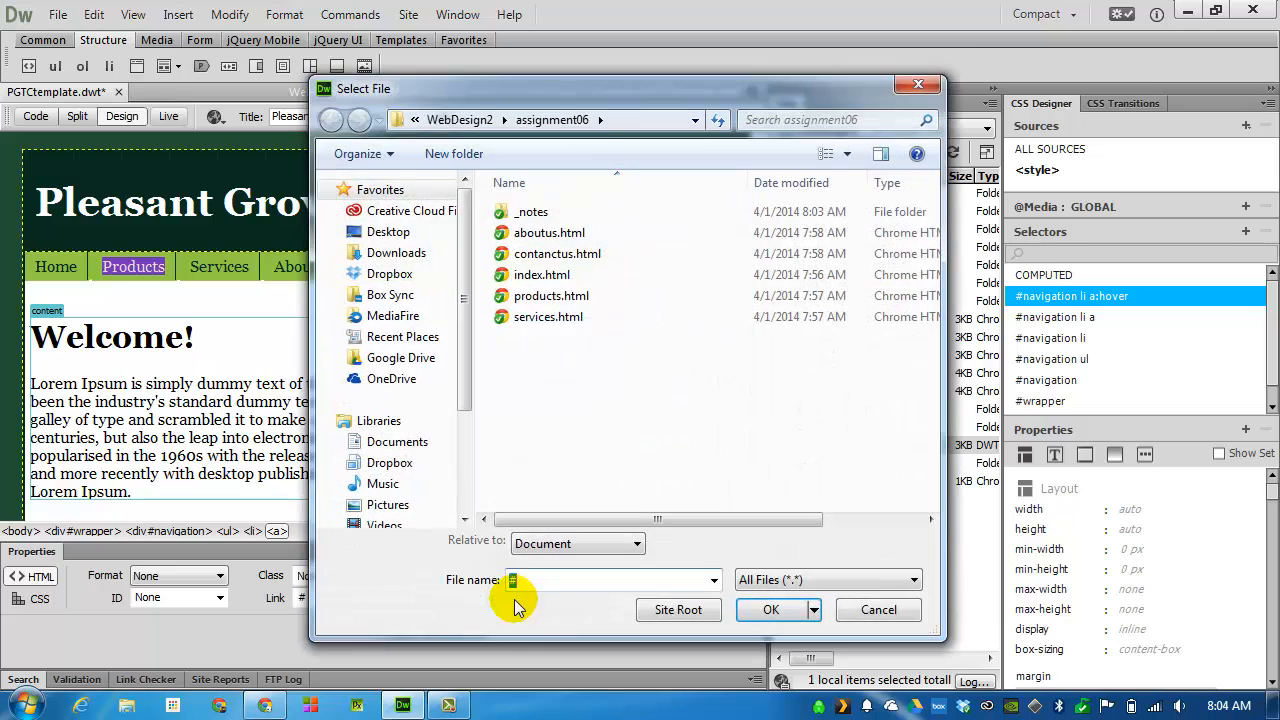
double_click(551, 296)
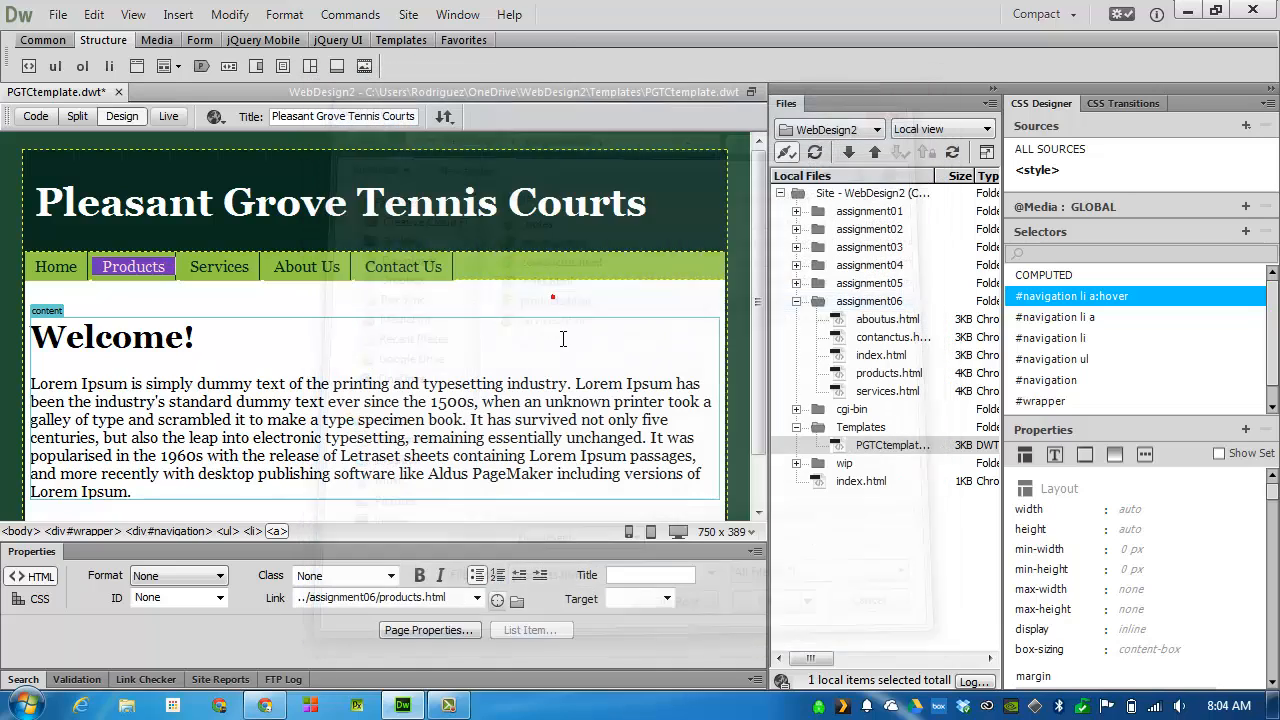
Link the template's Services navigation item to services.html in assignment06
double_click(217, 267)
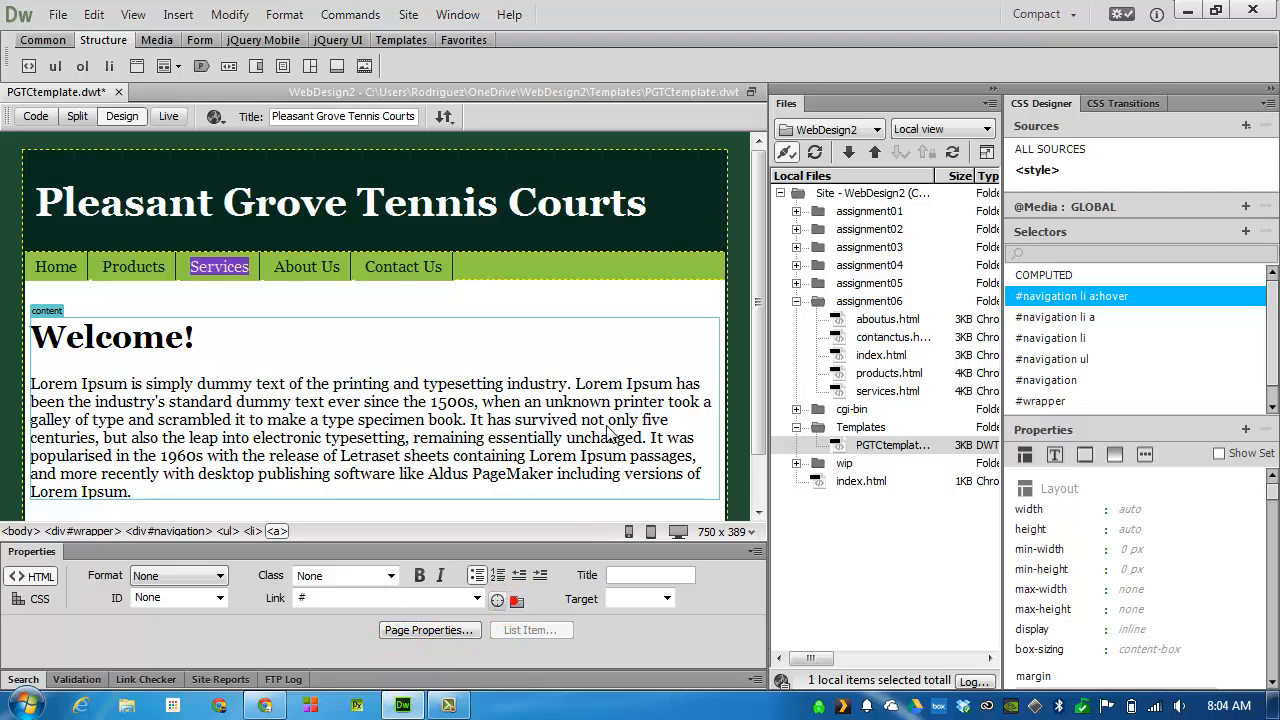
left_click(516, 601)
double_click(547, 317)
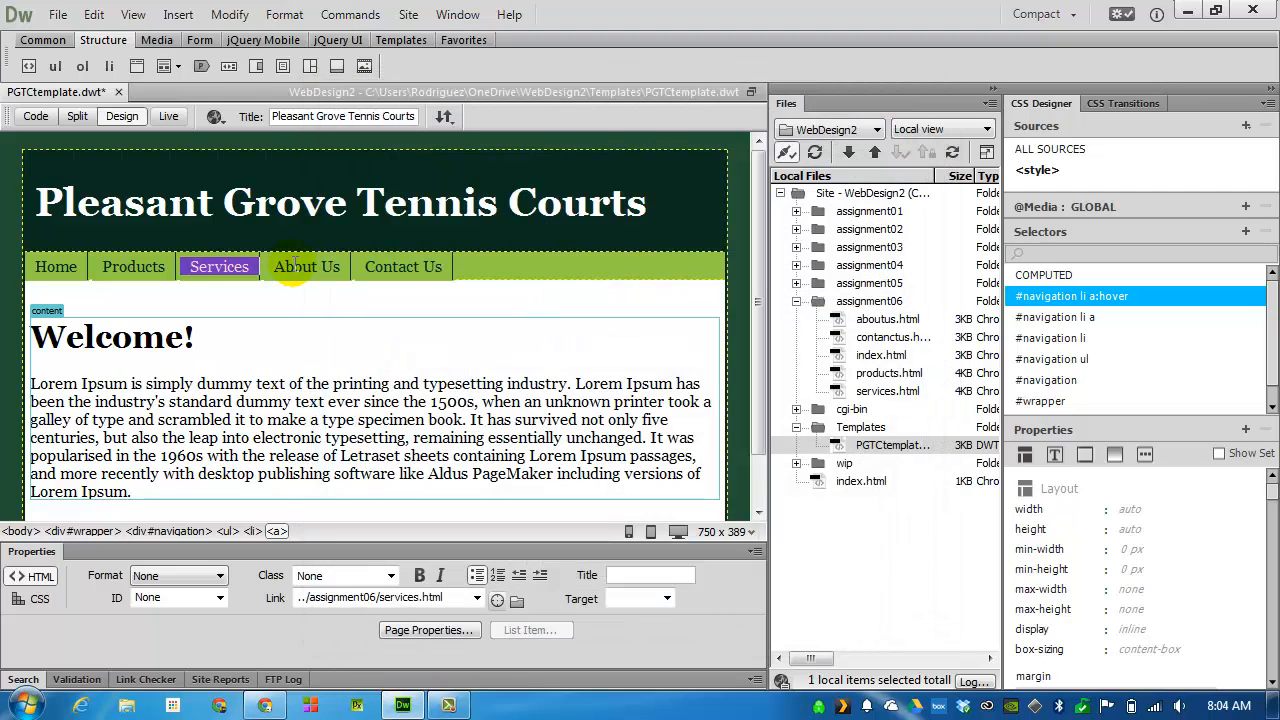
Link the template's About Us navigation item to aboutus.html in assignment06
left_click(279, 268)
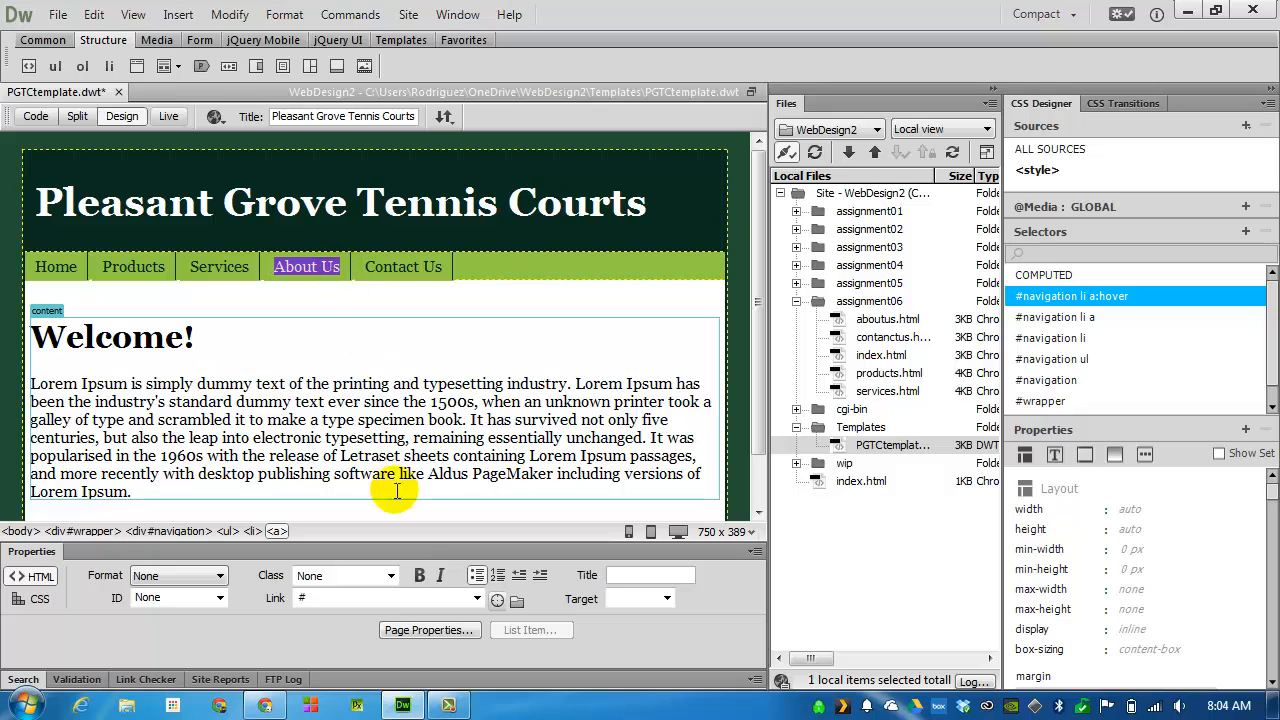
left_click(516, 601)
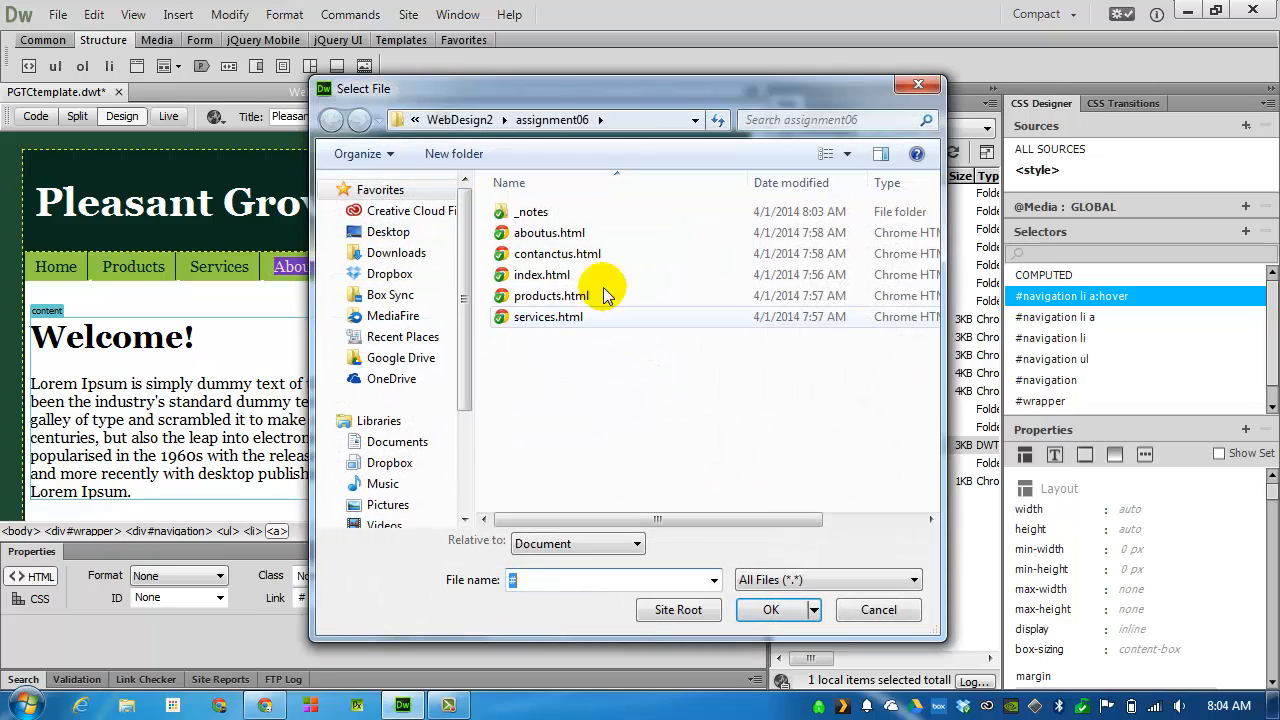
double_click(549, 232)
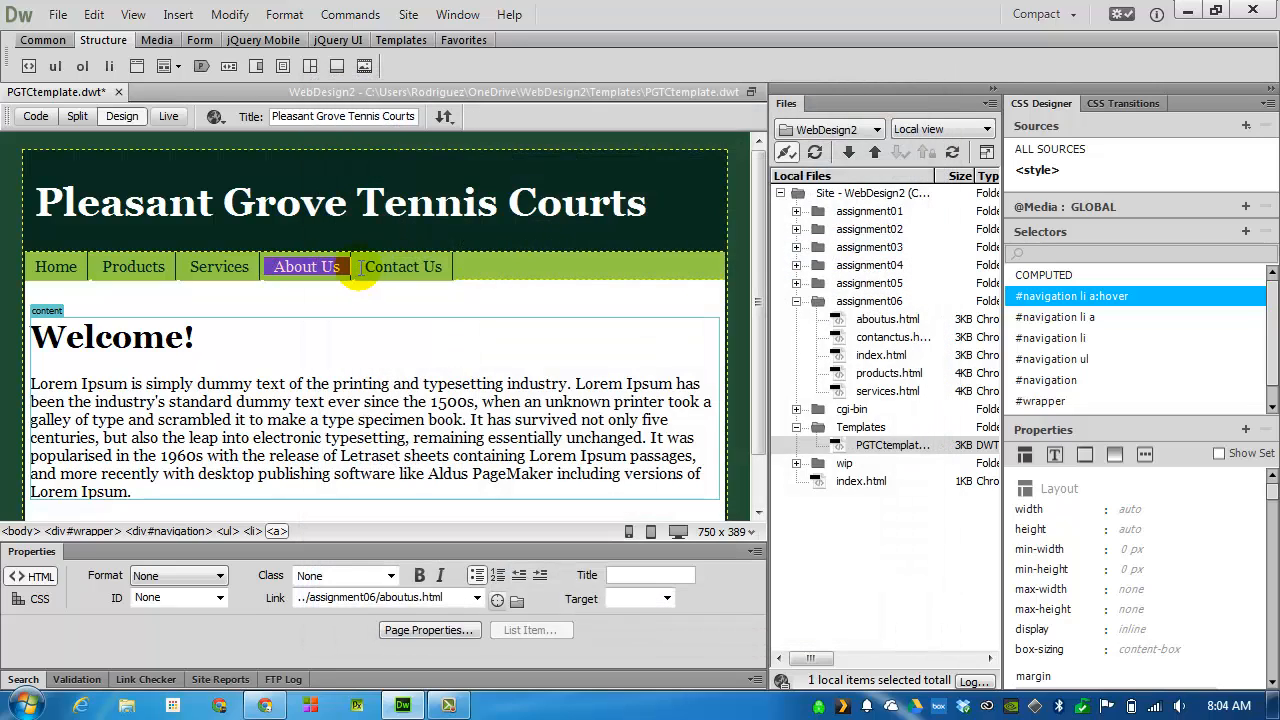
Link the template's Contact Us navigation item to contanctus.html in assignment06
left_click_drag(365, 268, 441, 267)
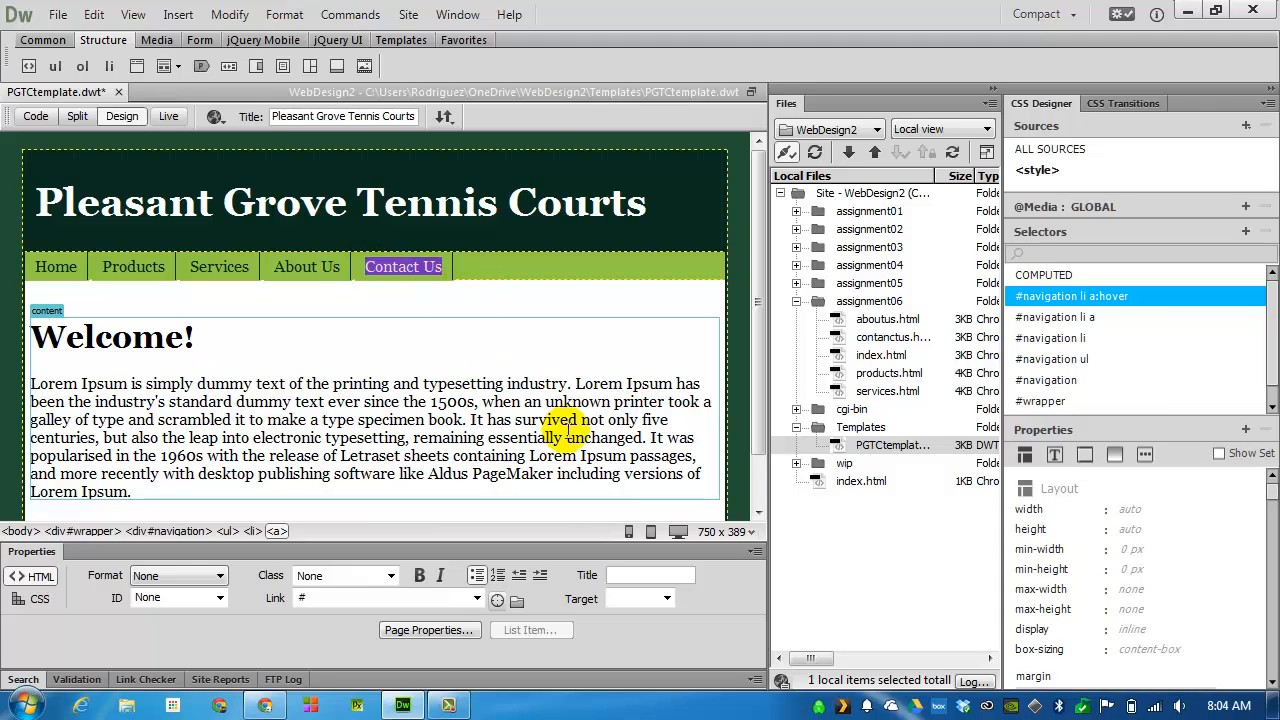
left_click(516, 601)
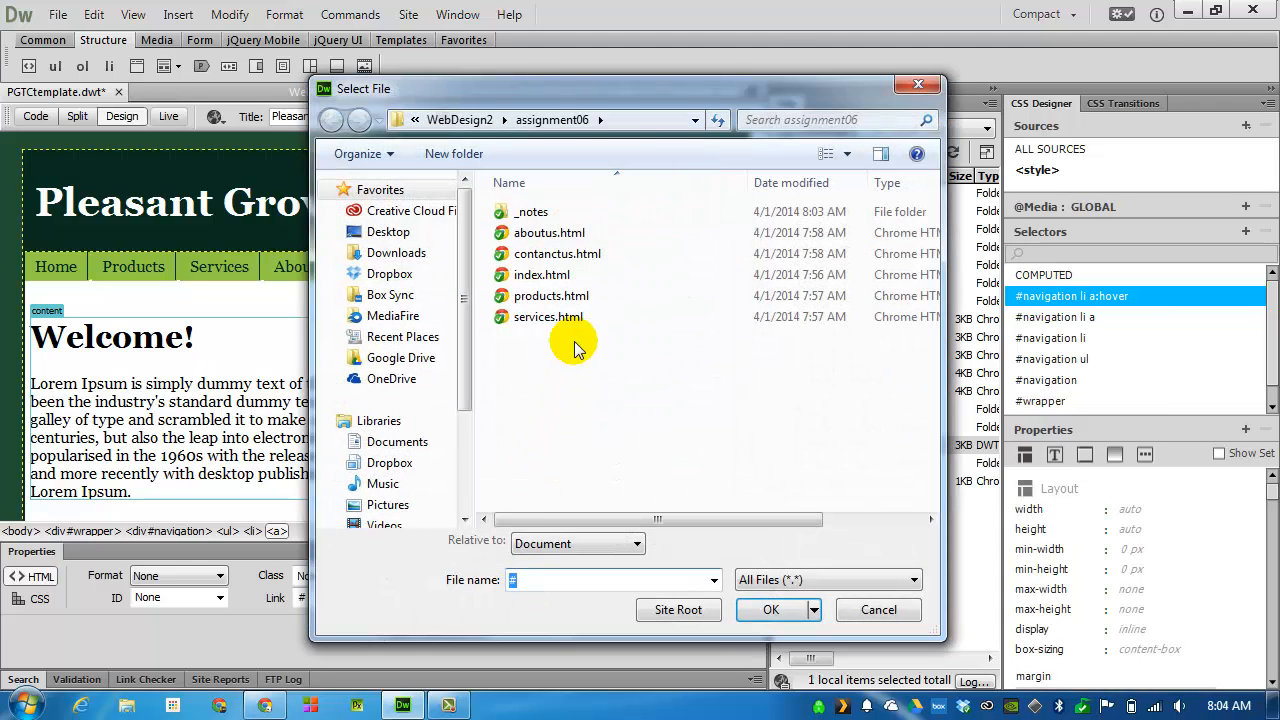
double_click(557, 254)
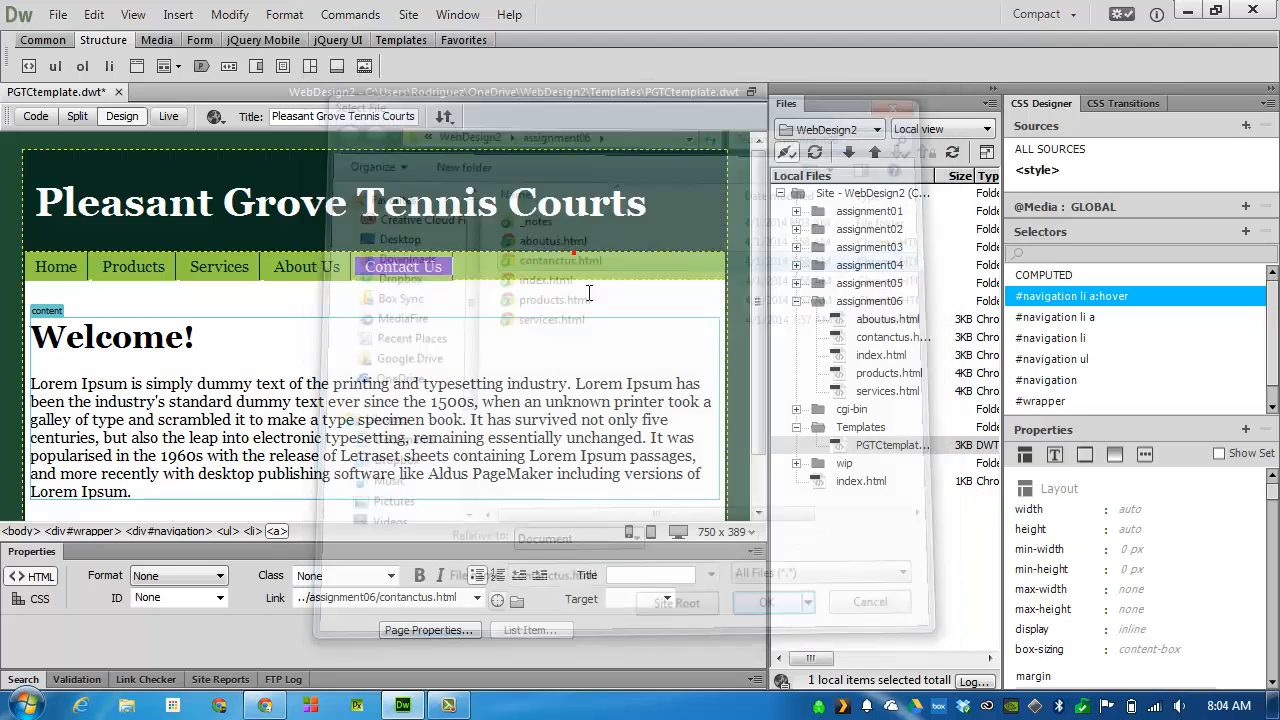
Change the year in the template's footer copyright line to 2014 and add the author's full name after it
left_click(321, 418)
scroll(322, 420, "down", 1)
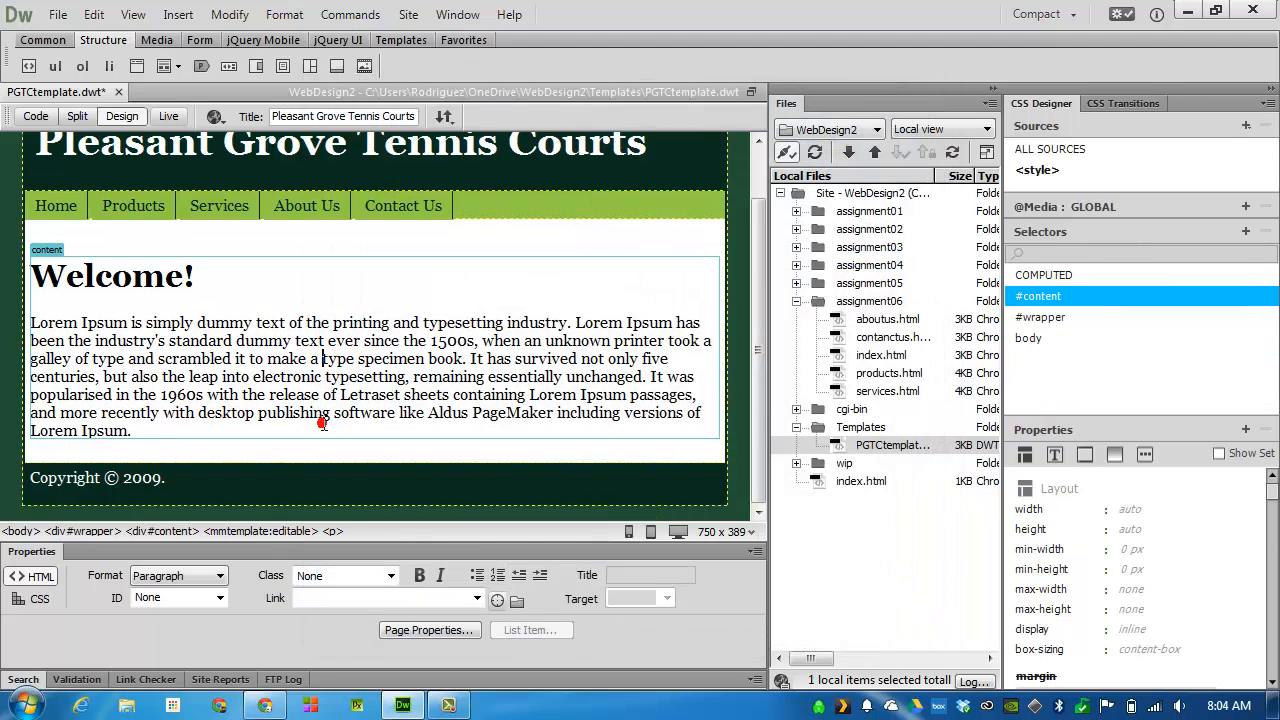
double_click(135, 478)
type("2")
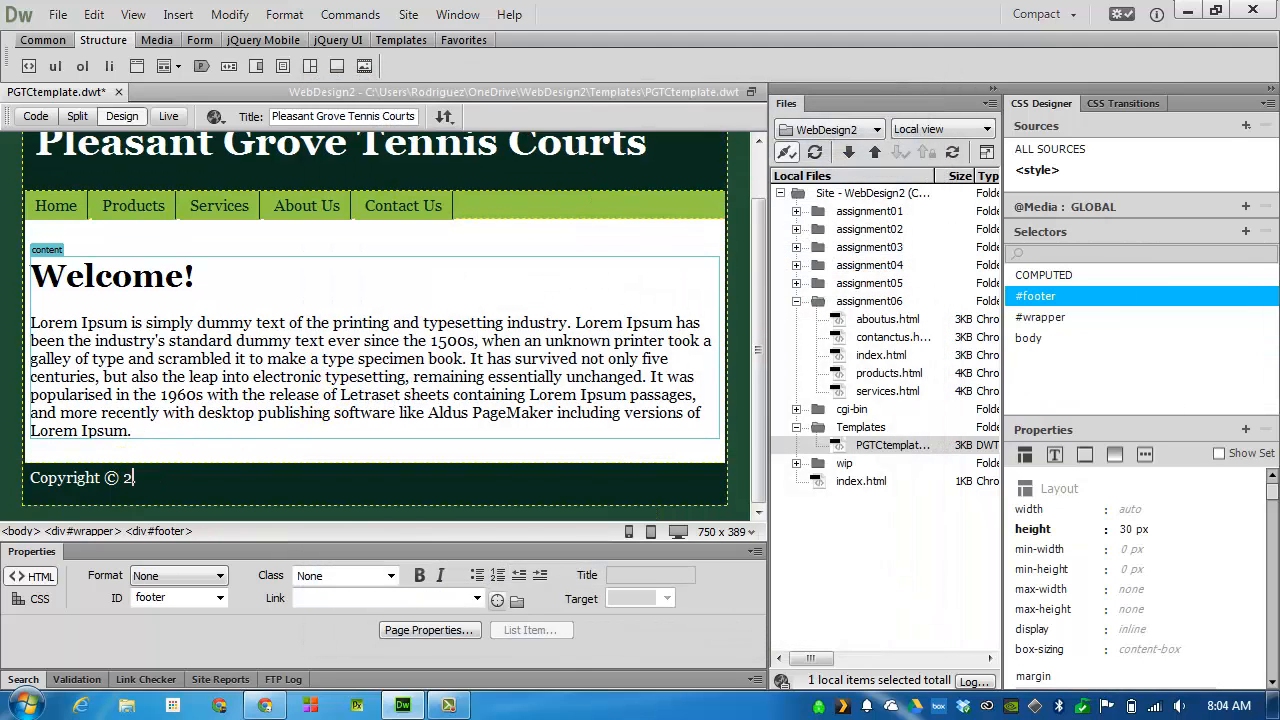
type("014.")
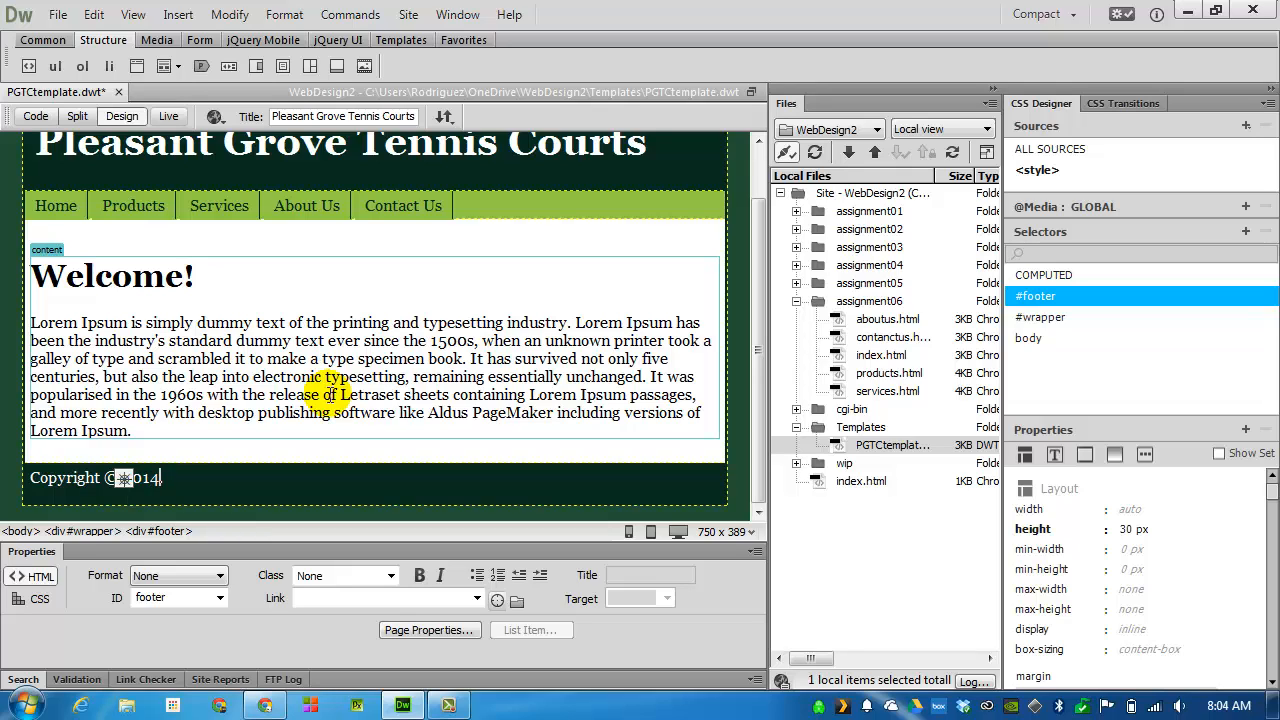
key("BackSpace")
type("Francisco")
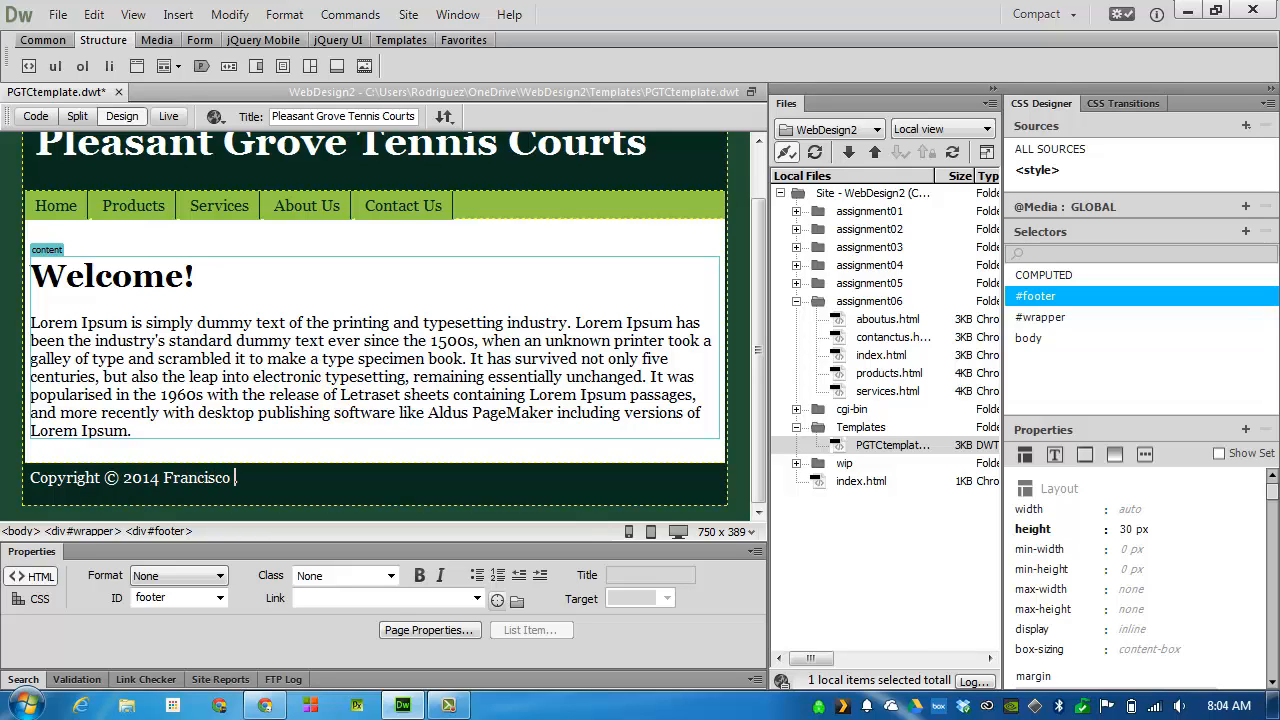
type(" Rodriguez.")
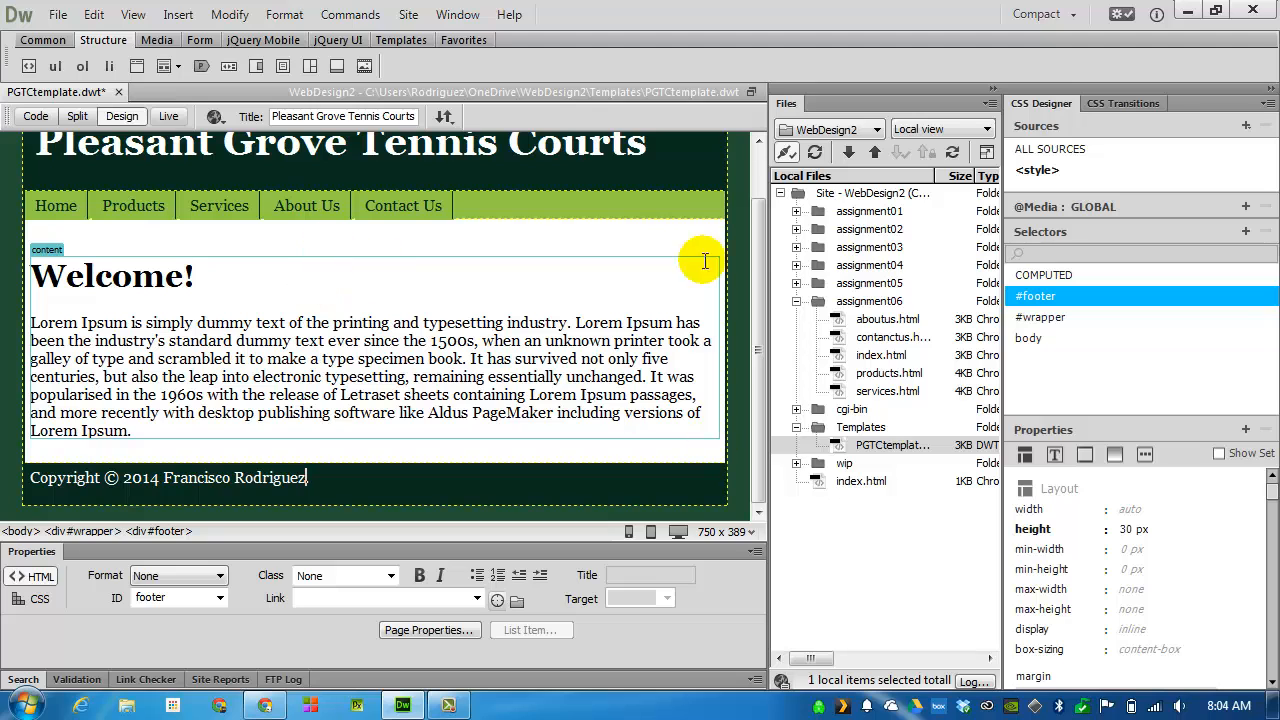
Save the template and update all assignment06 pages based on it
left_click(57, 15)
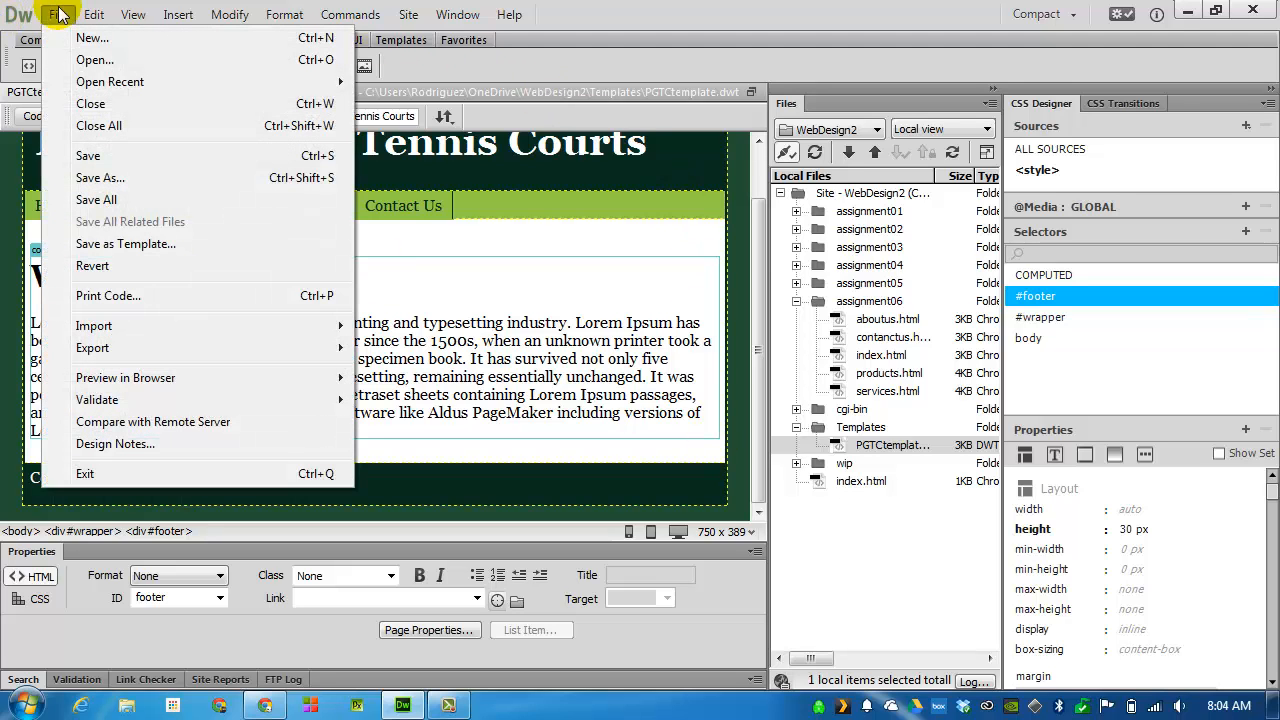
left_click(88, 157)
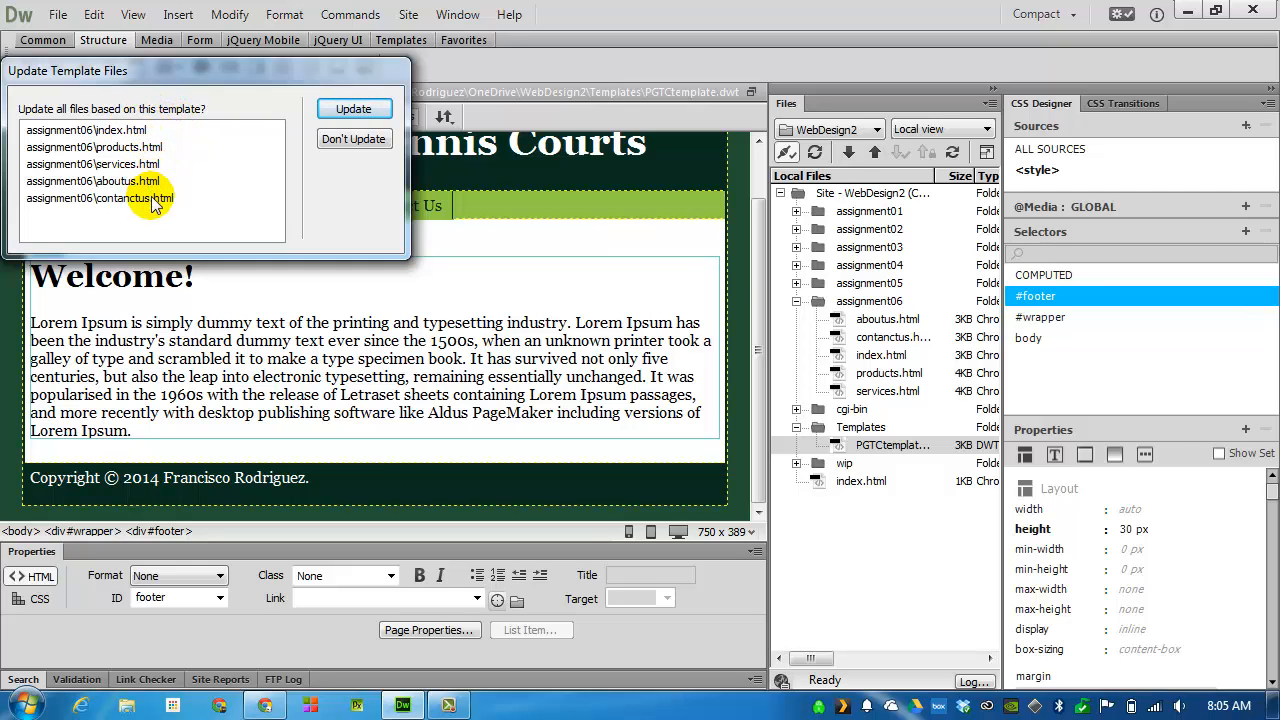
left_click(347, 110)
Run the template update across the entire WebDesign2 site, and close the template
left_click(568, 221)
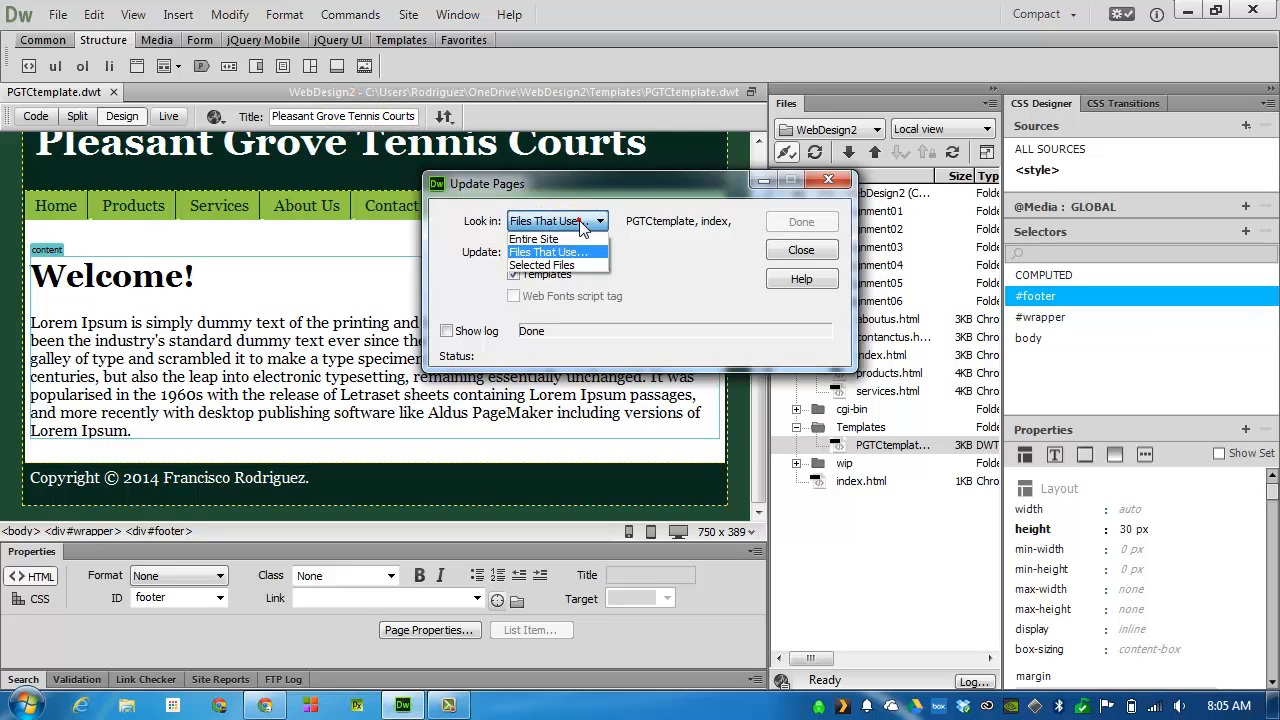
left_click(577, 240)
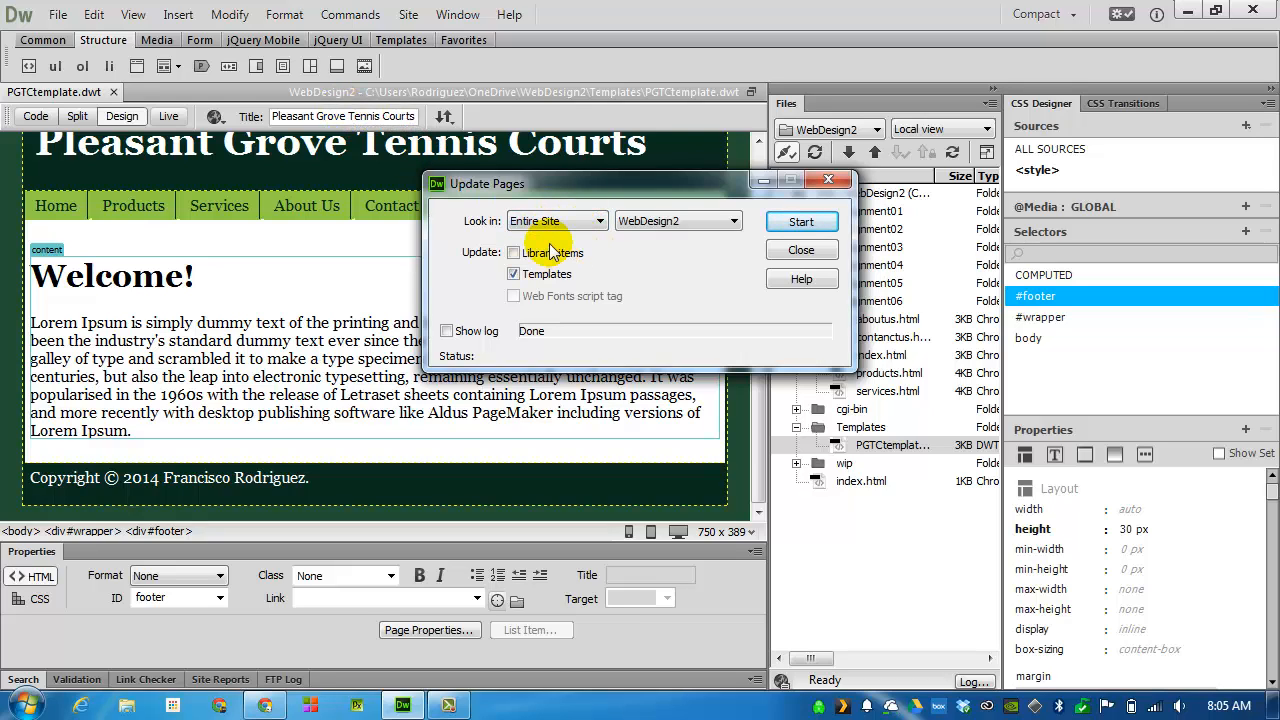
left_click(799, 222)
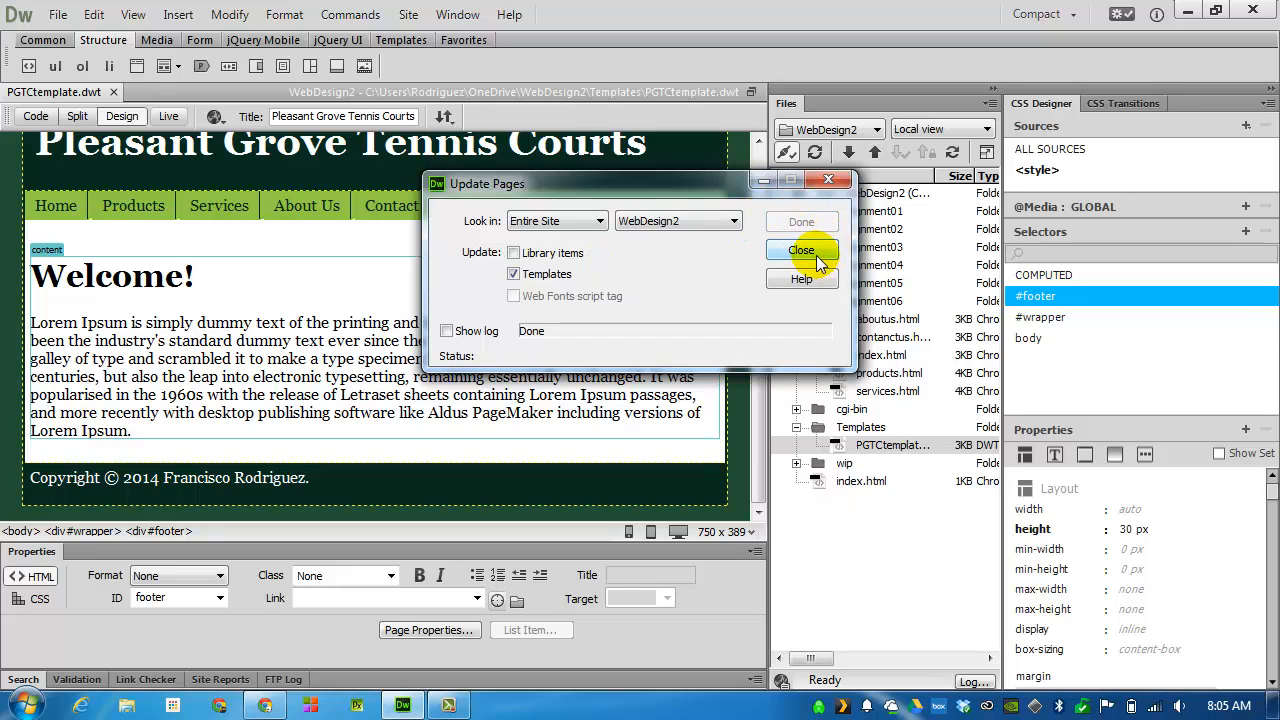
left_click(816, 255)
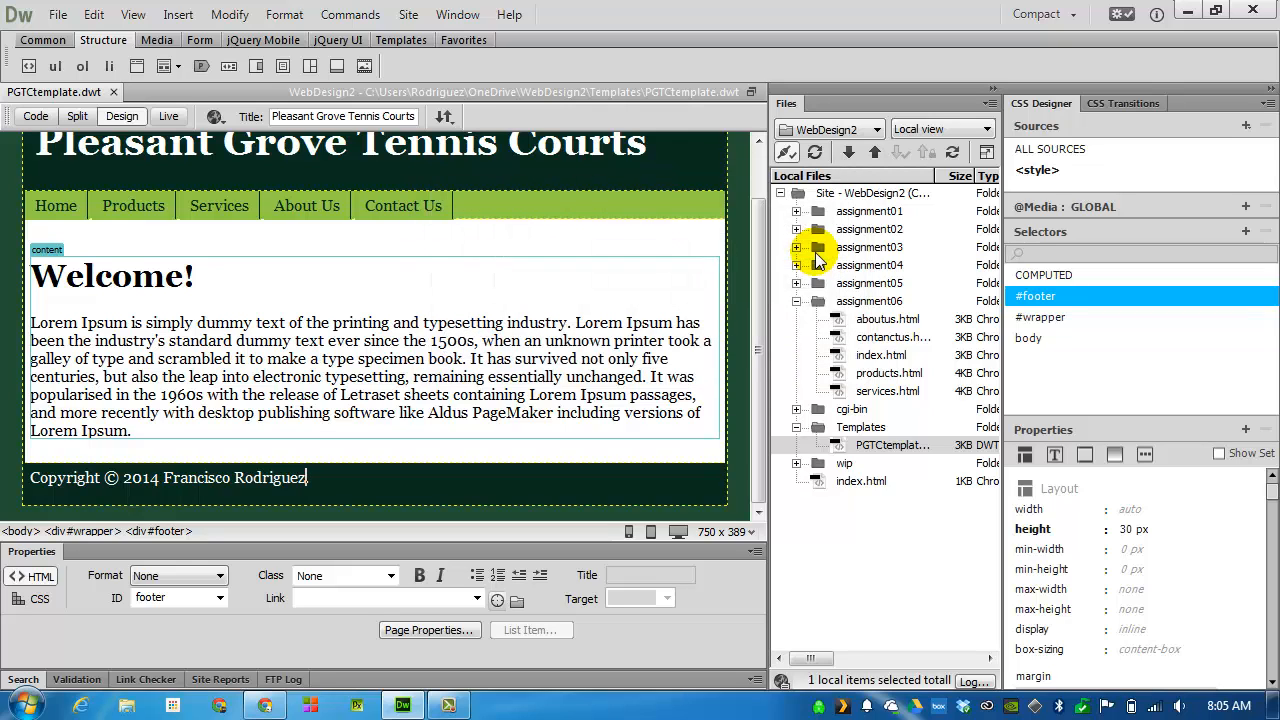
left_click(113, 93)
Upload the assignment06 folder to the remote server, including its dependent files
left_click(880, 301)
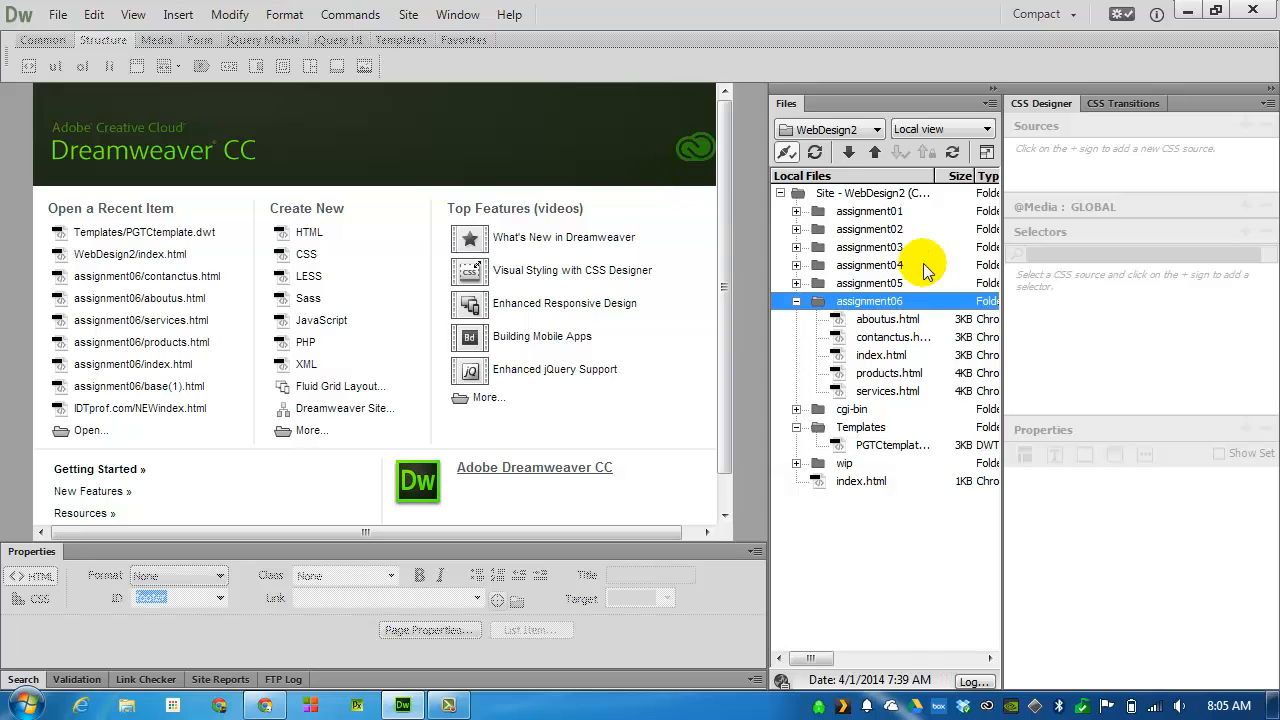
right_click(897, 306)
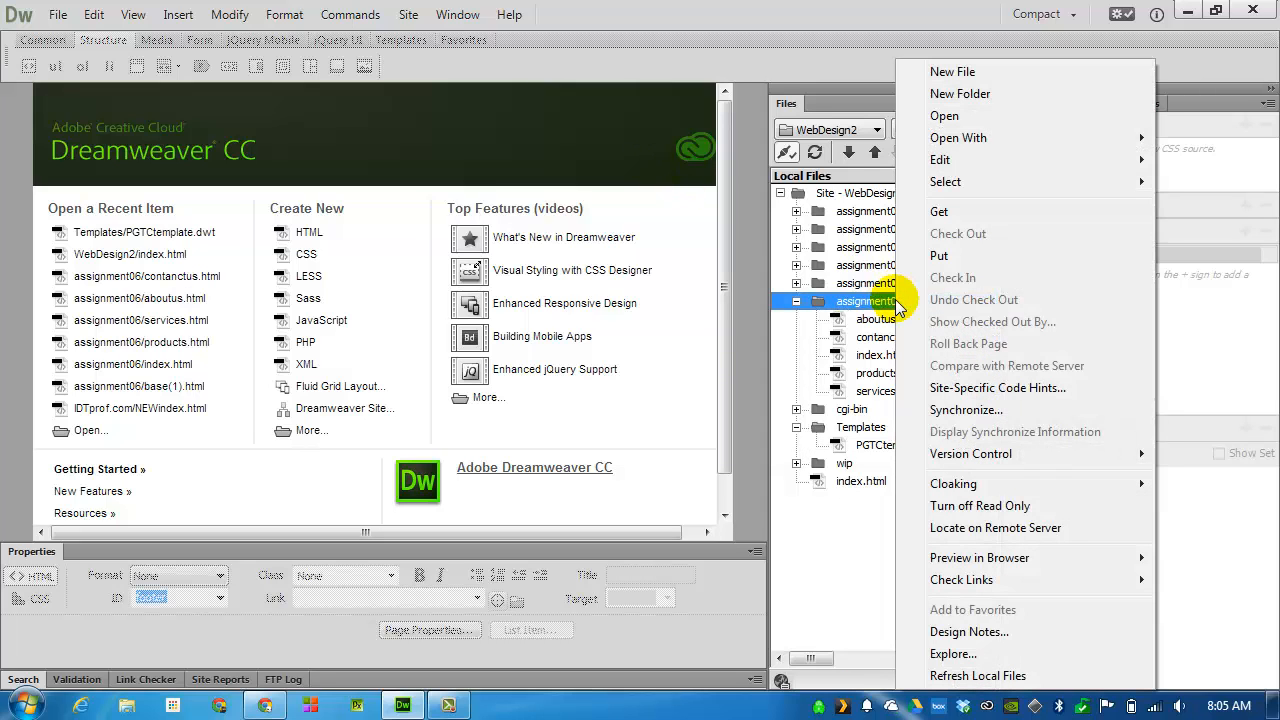
left_click(938, 257)
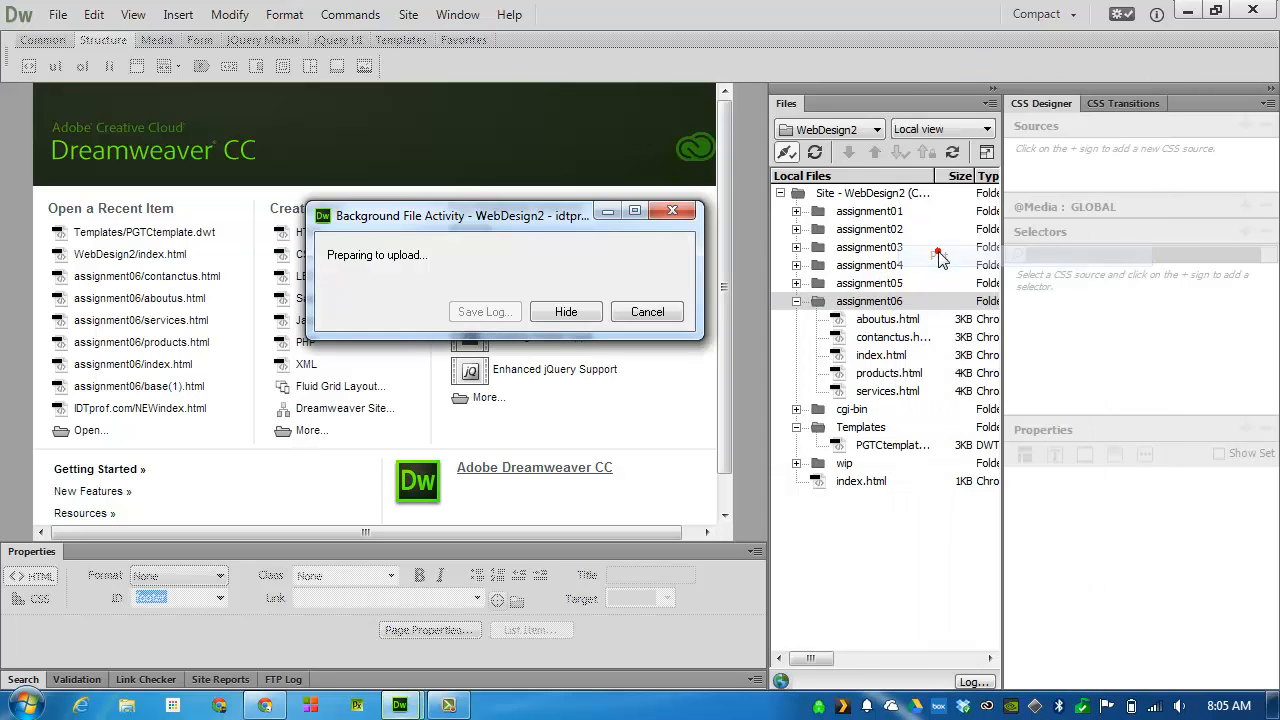
left_click(429, 316)
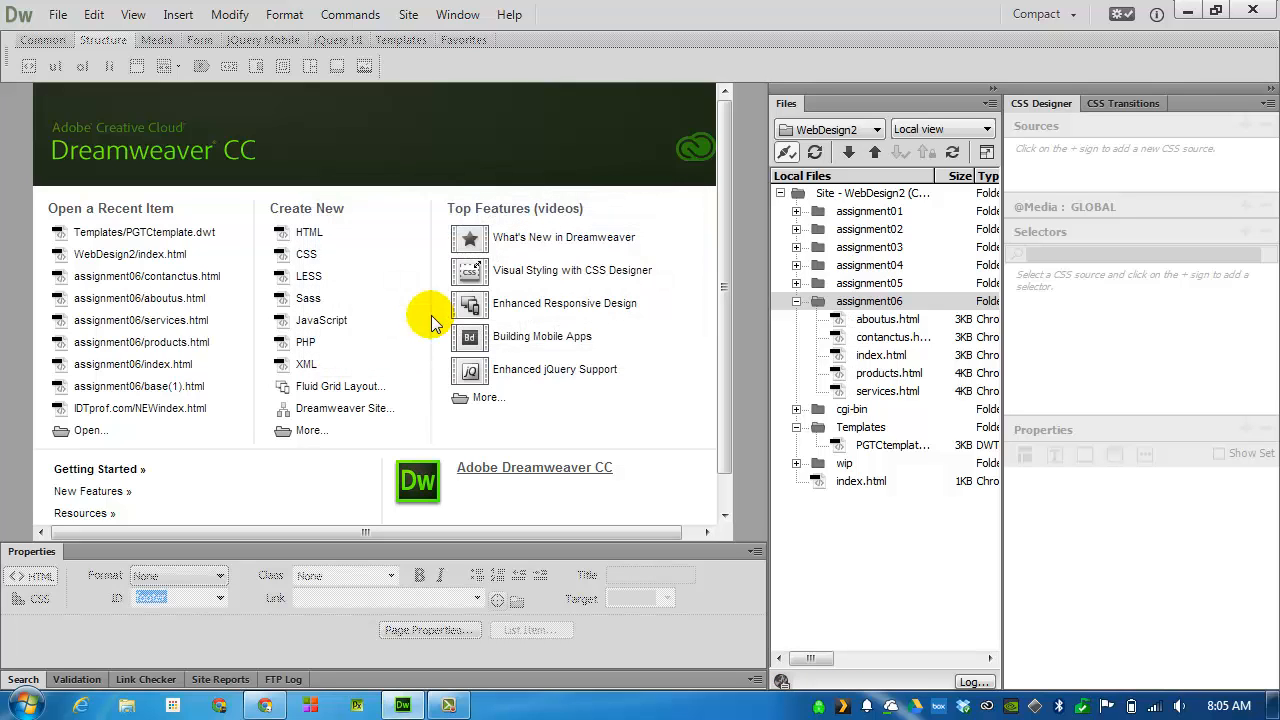
Upload the Templates folder to the remote server, including its dependent files
right_click(864, 431)
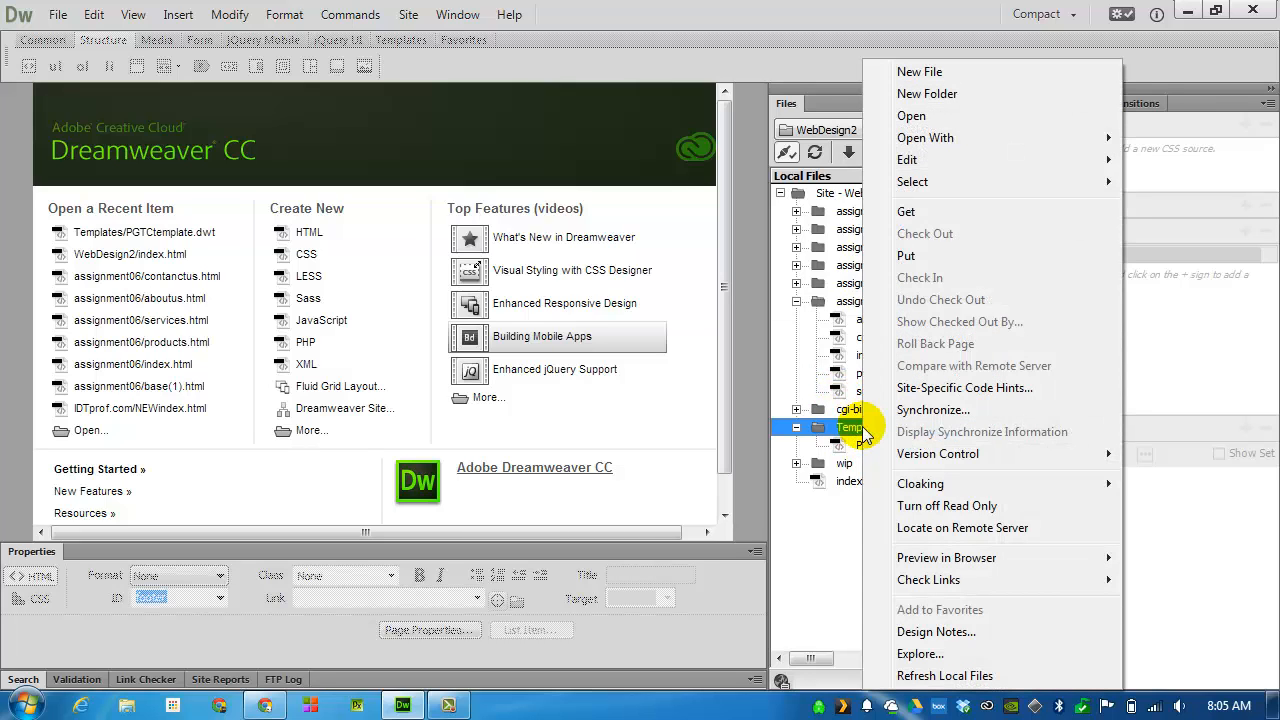
left_click(925, 255)
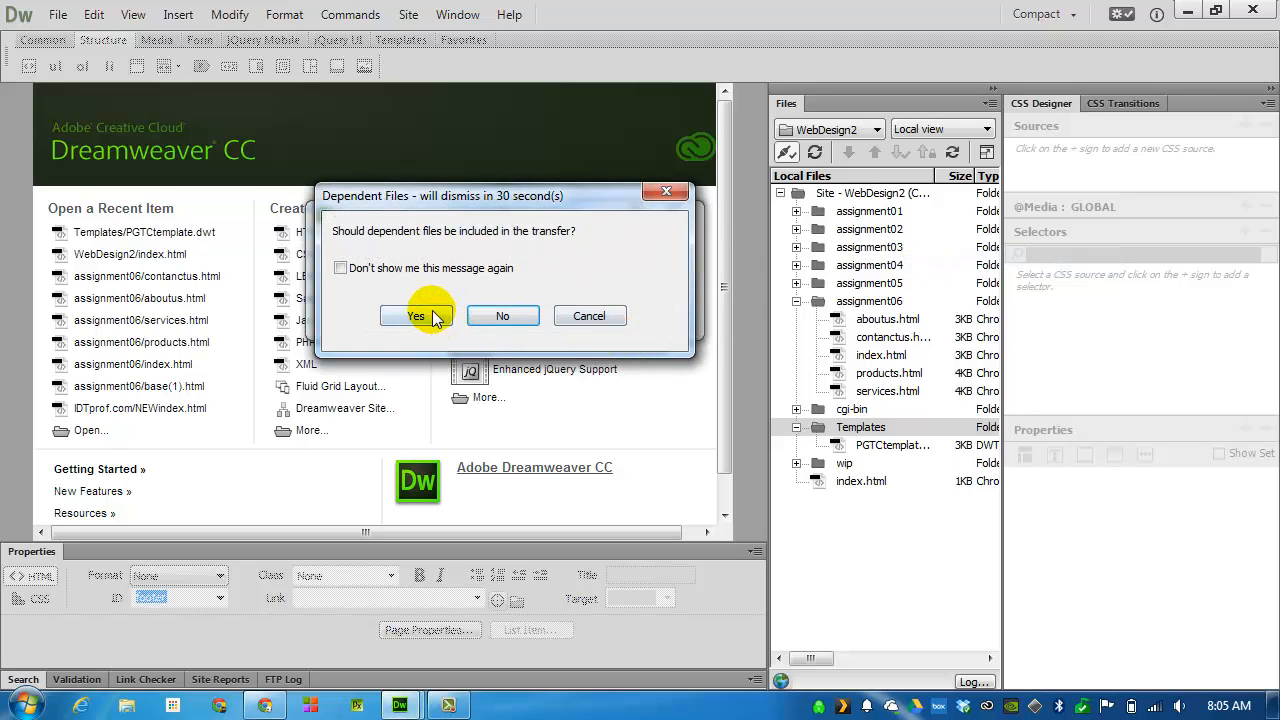
left_click(416, 316)
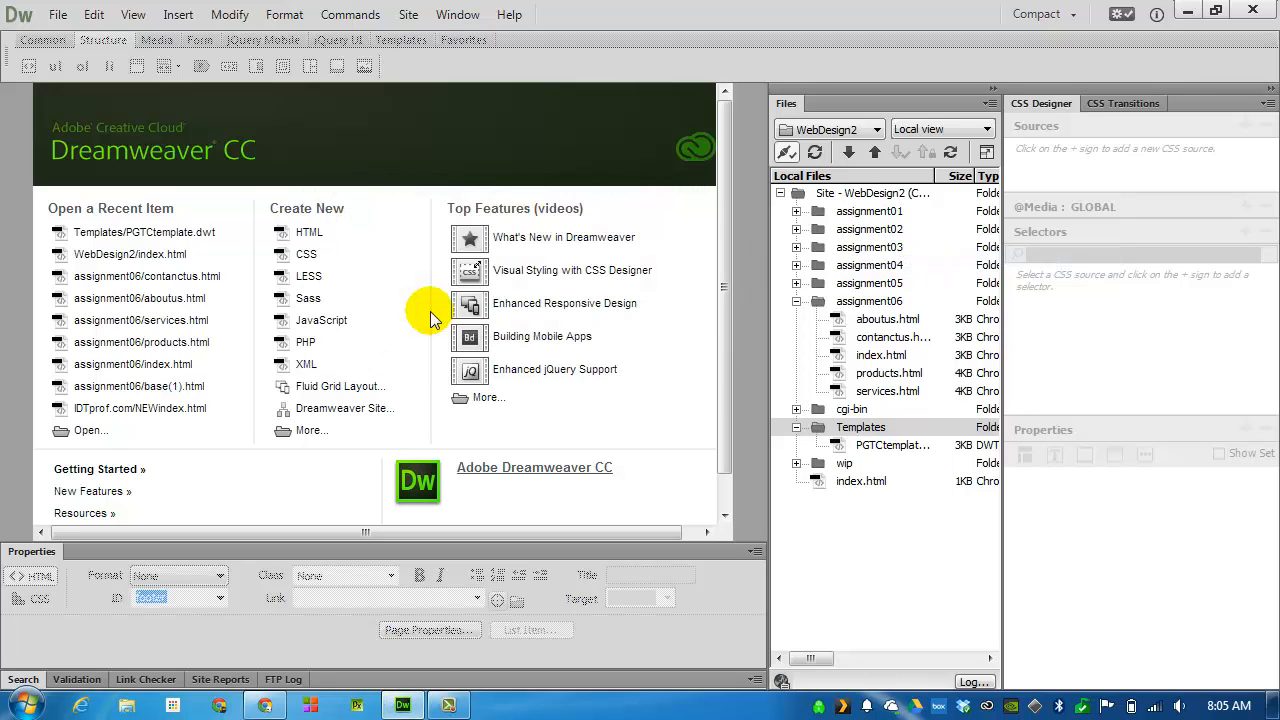
Switch to Chrome, reload the published assignment06 home page, and check its footer and the navigation links to all five pages
left_click(265, 706)
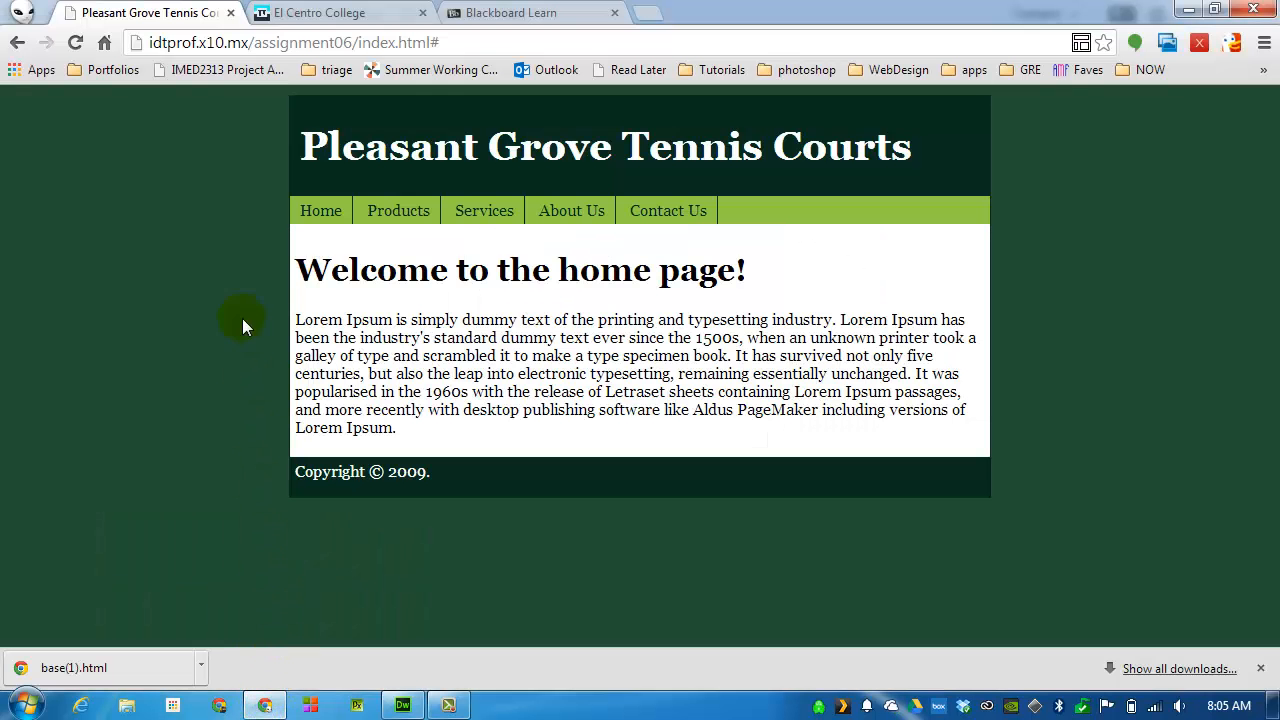
left_click(78, 43)
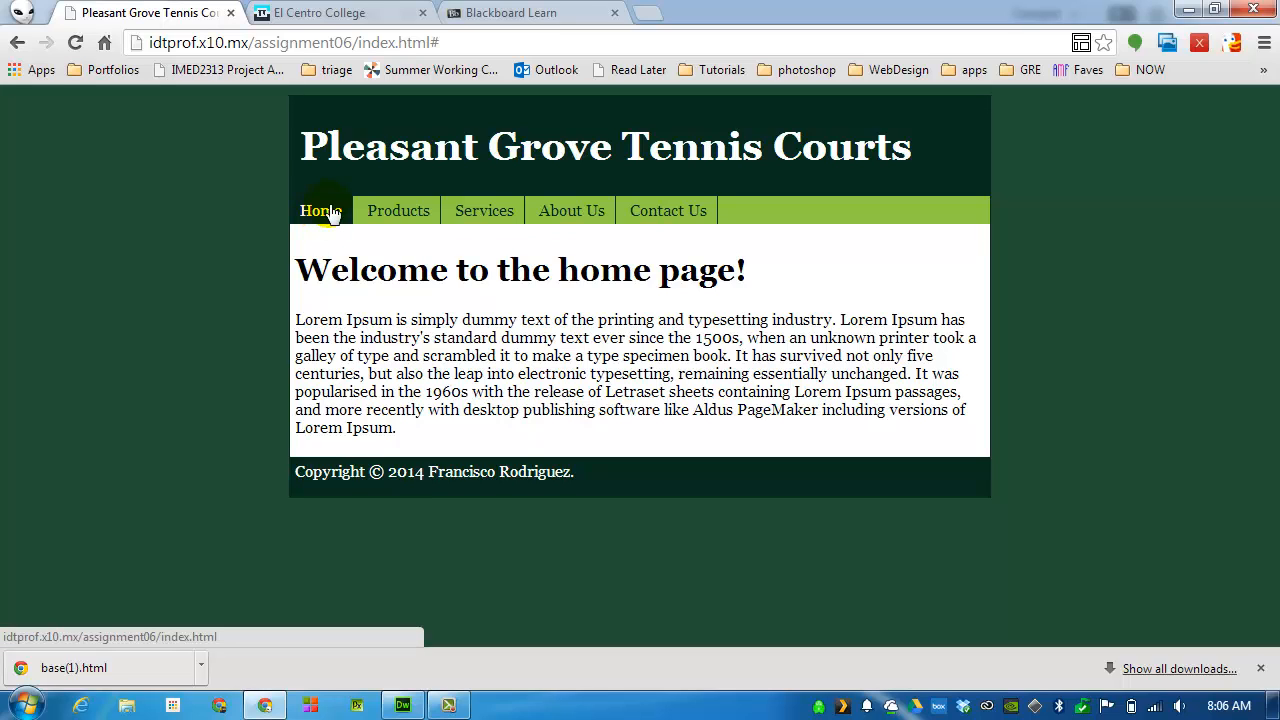
left_click(397, 211)
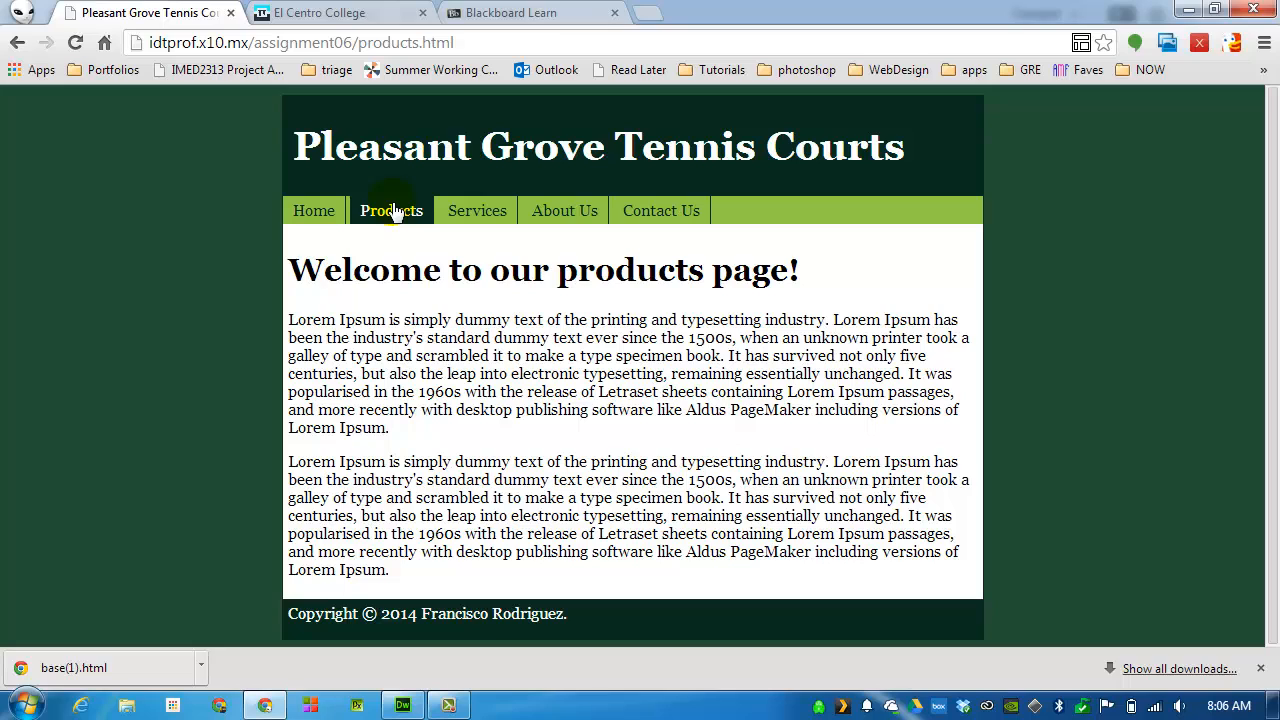
left_click(465, 222)
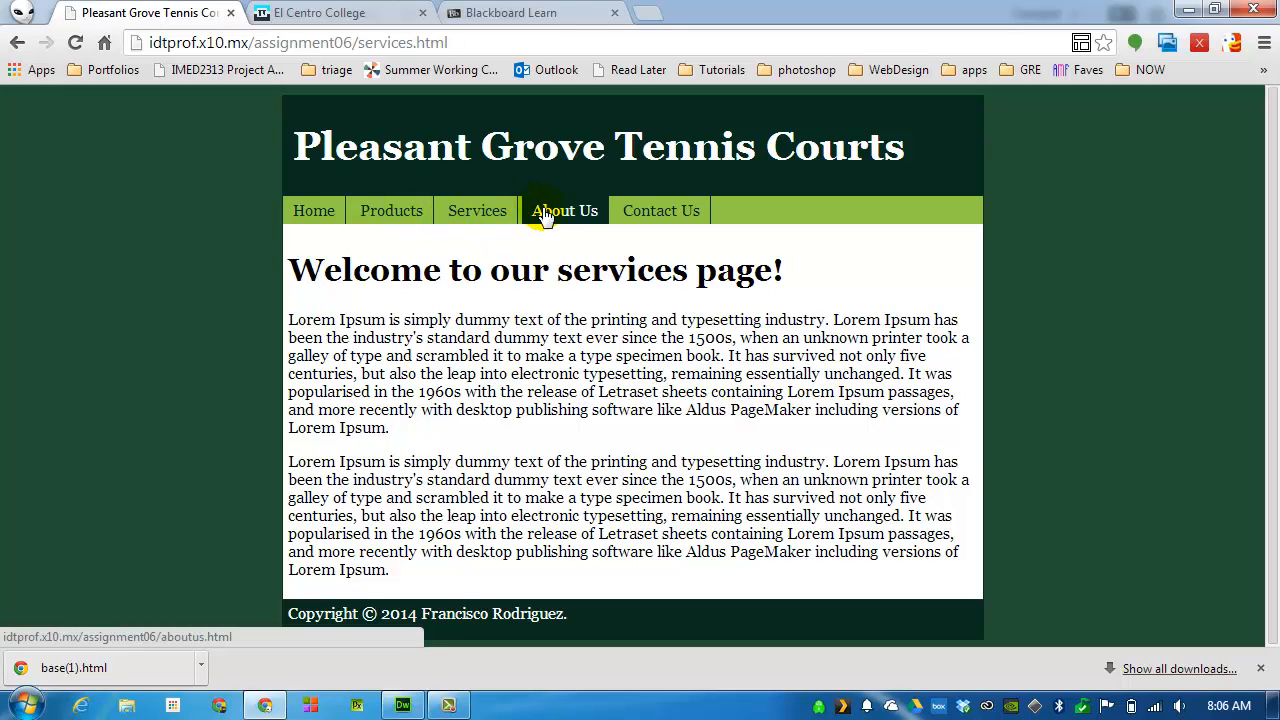
left_click(545, 215)
left_click(666, 210)
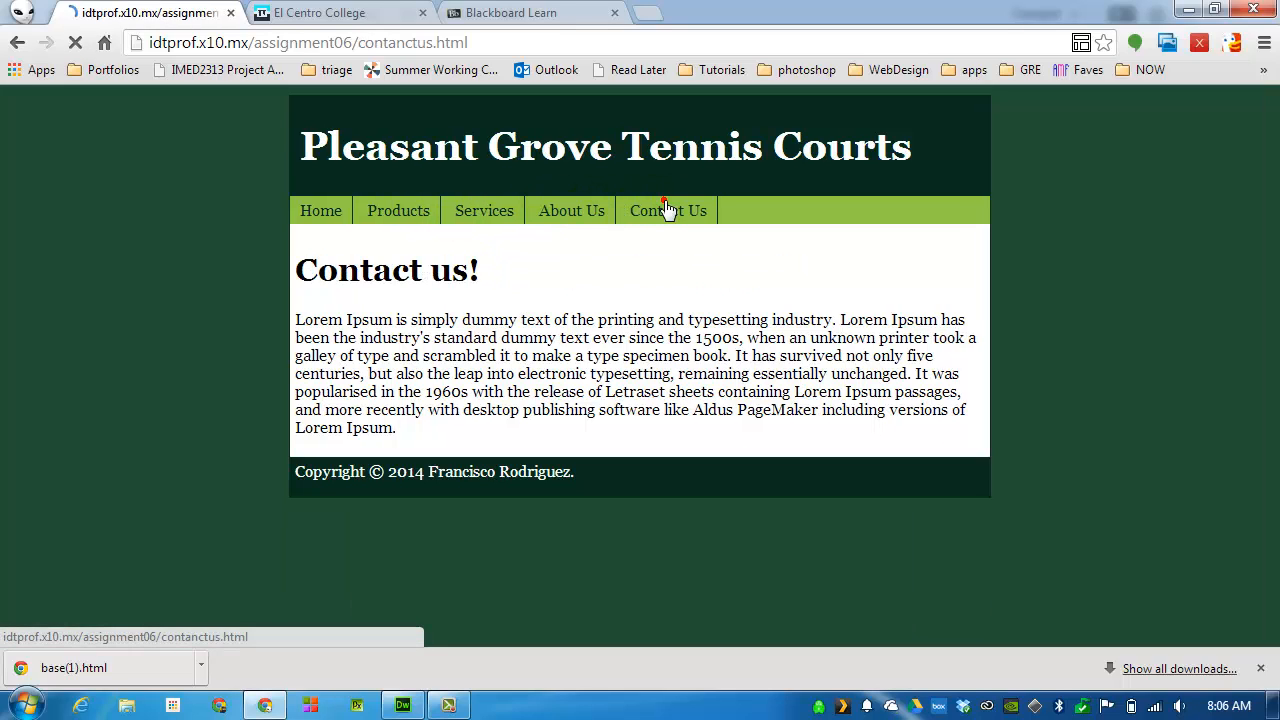
double_click(404, 473)
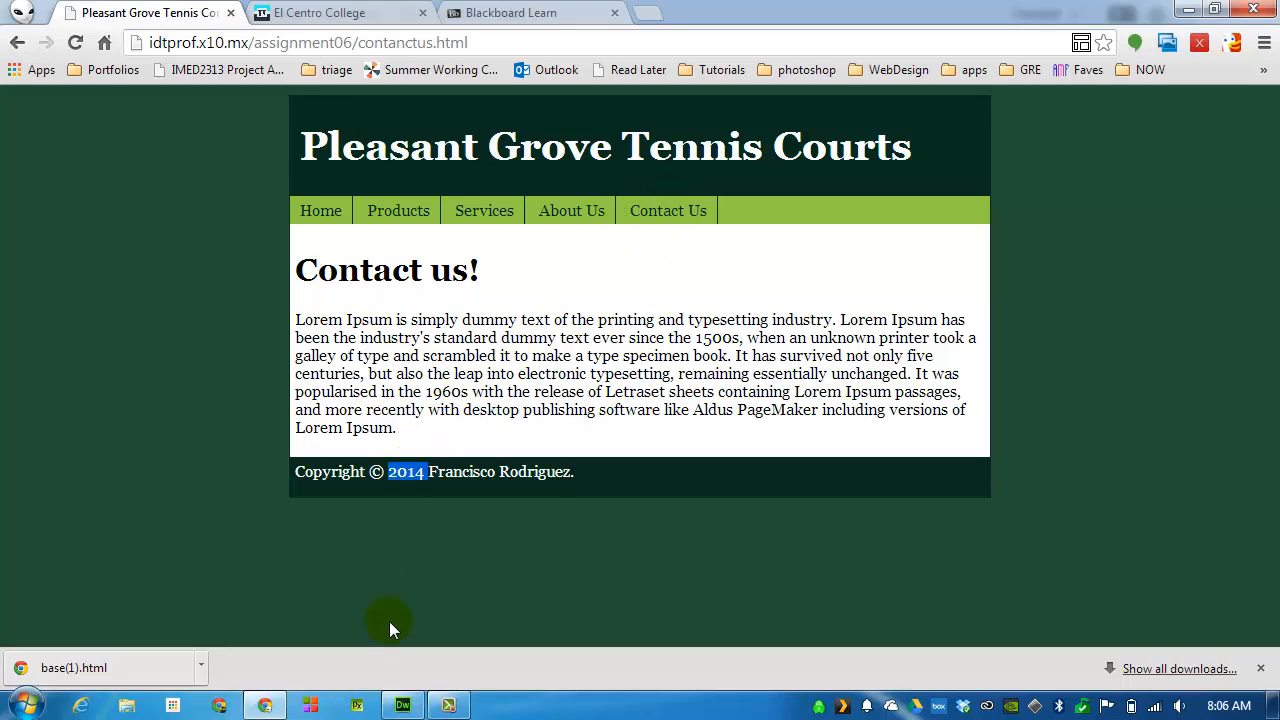
left_click(394, 211)
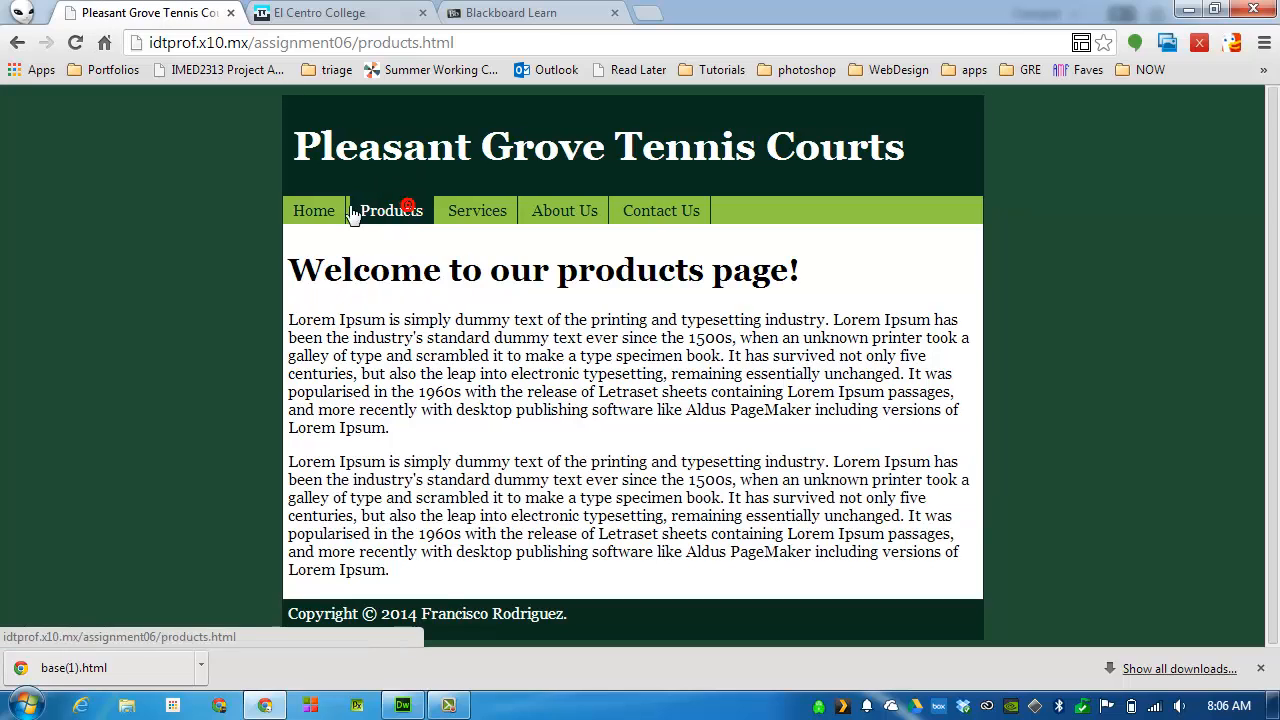
left_click(336, 213)
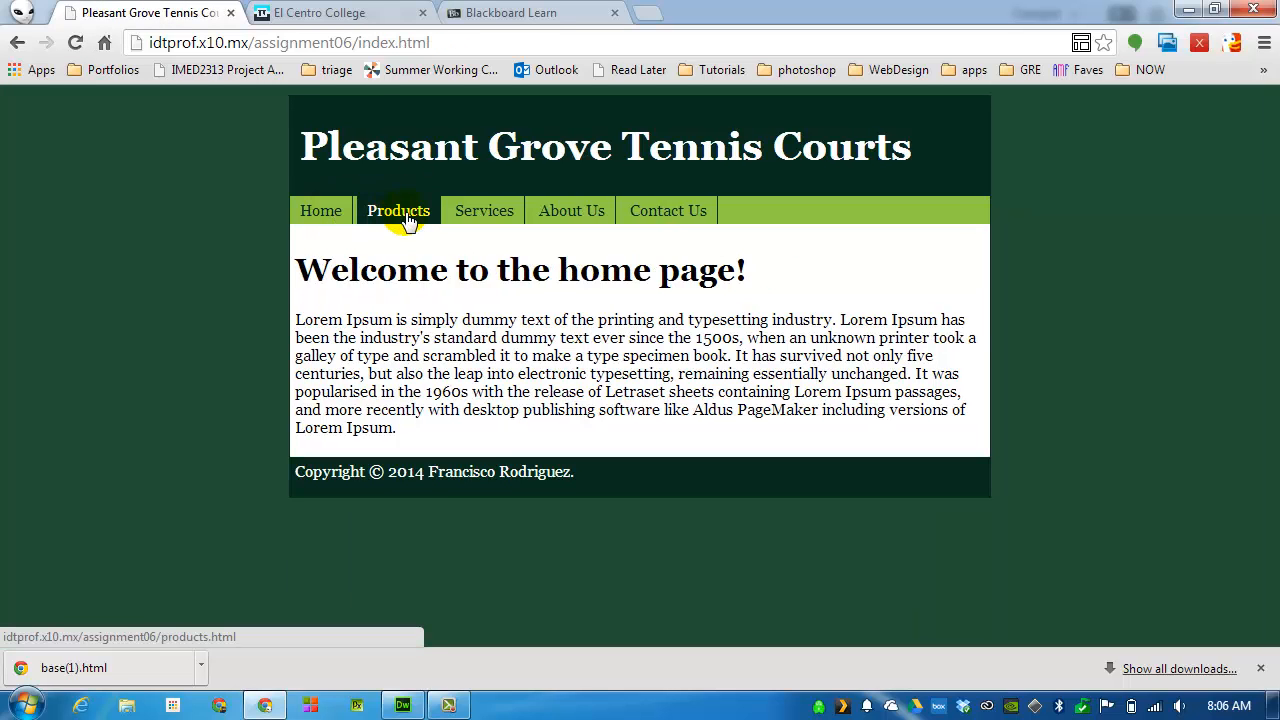